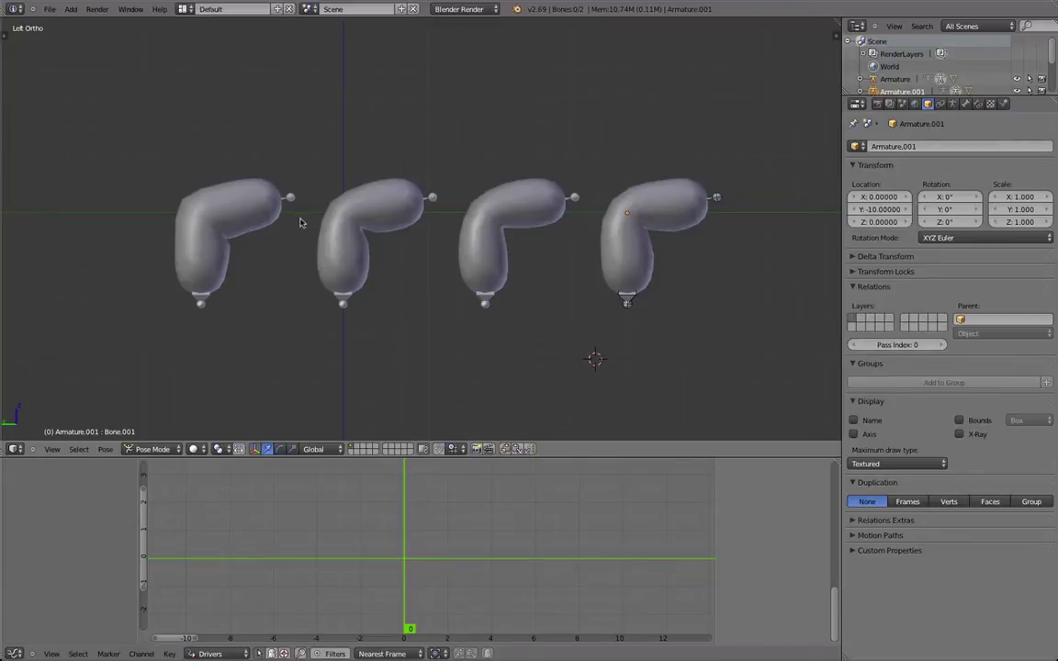
Try rotating the upper bones of the example limb rigs to compare how their elbows bend
{"action": "key", "text": "r"}
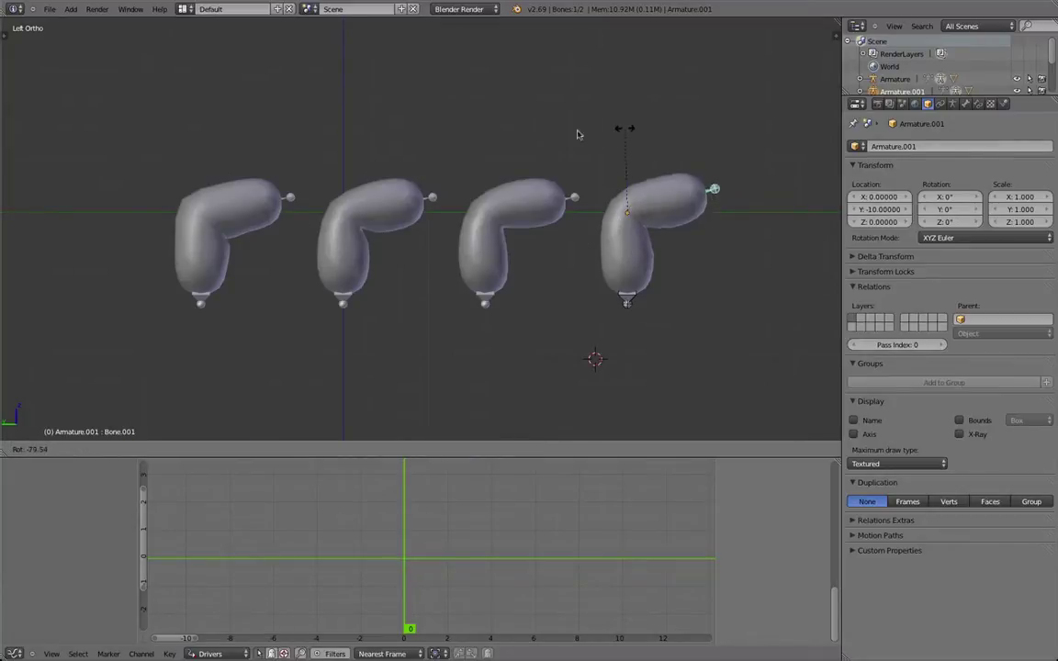
{"action": "right_click", "coordinate": [582, 189]}
{"action": "right_click", "coordinate": [572, 200]}
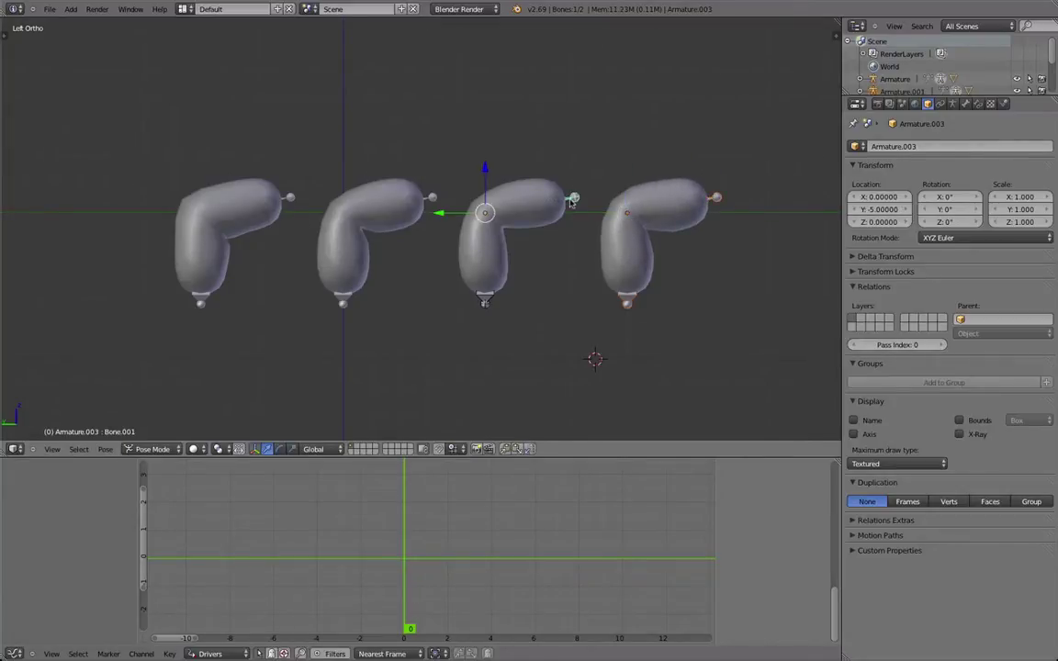
{"action": "right_click", "coordinate": [428, 200]}
{"action": "key", "text": "r"}
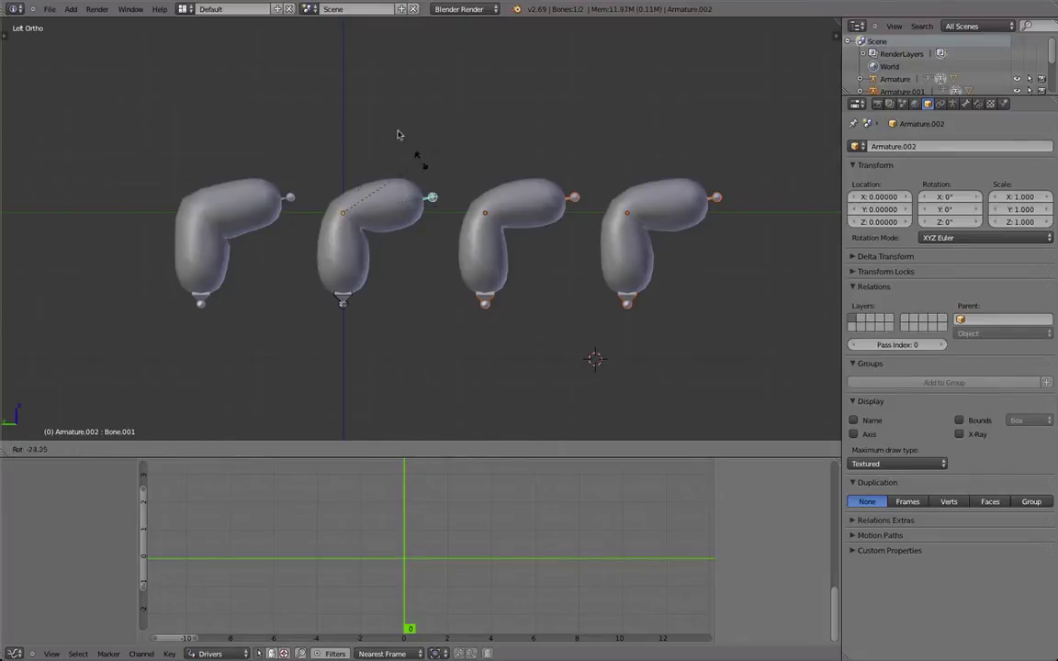
{"action": "key", "text": "Escape"}
{"action": "right_click", "coordinate": [289, 198]}
{"action": "key", "text": "r"}
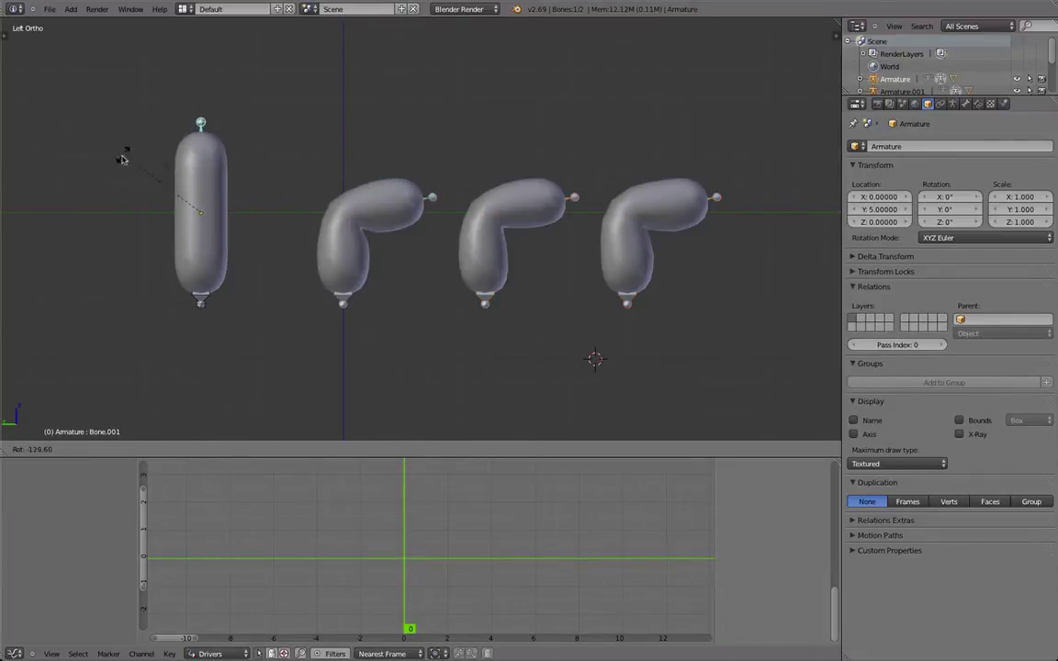
{"action": "right_click", "coordinate": [298, 139]}
Examine the four bent example meshes, their armatures and the leftmost mesh's shape key driver, comparing the elbow deformation
{"action": "middle_click_drag", "start_coordinate": [608, 250], "coordinate": [579, 404]}
{"action": "key", "text": "KP_3"}
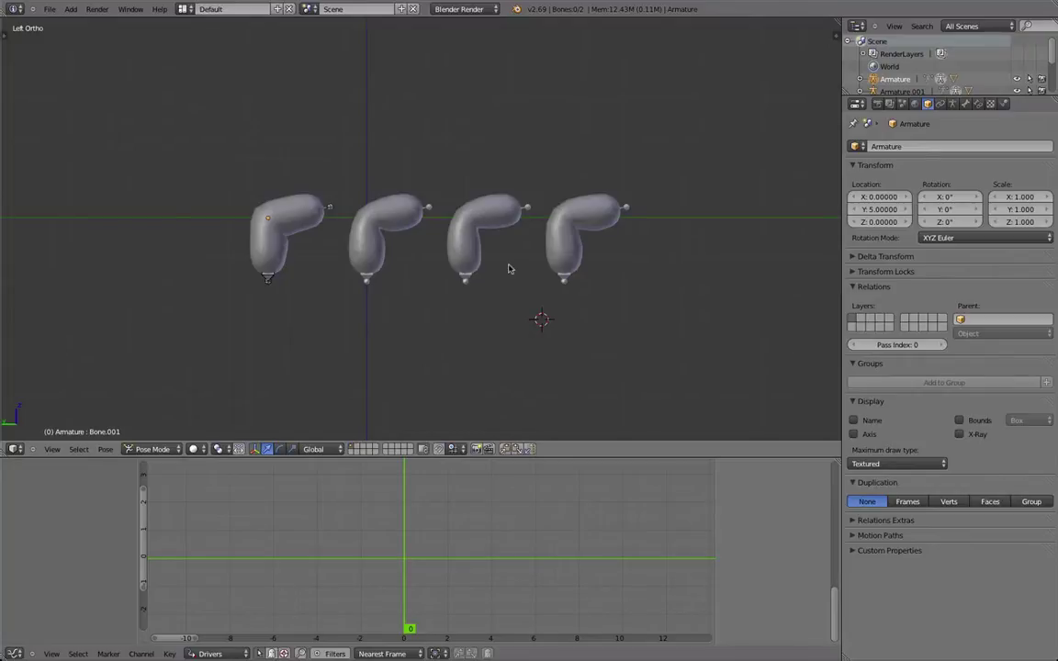
{"action": "key", "text": "ctrl+Tab"}
{"action": "right_click", "coordinate": [486, 260]}
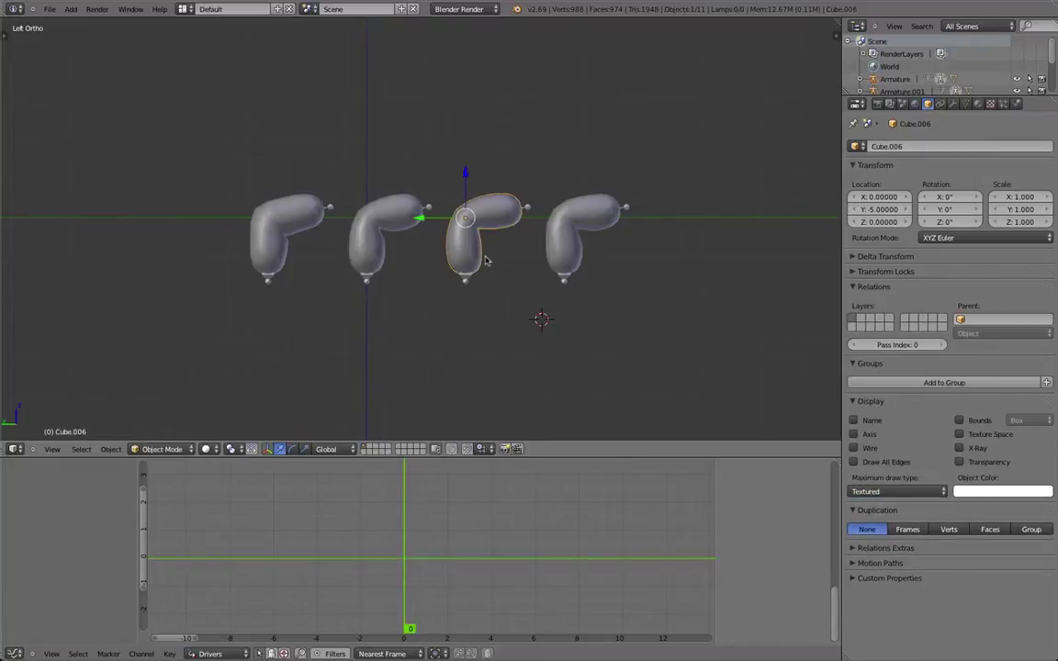
{"action": "key", "text": "a"}
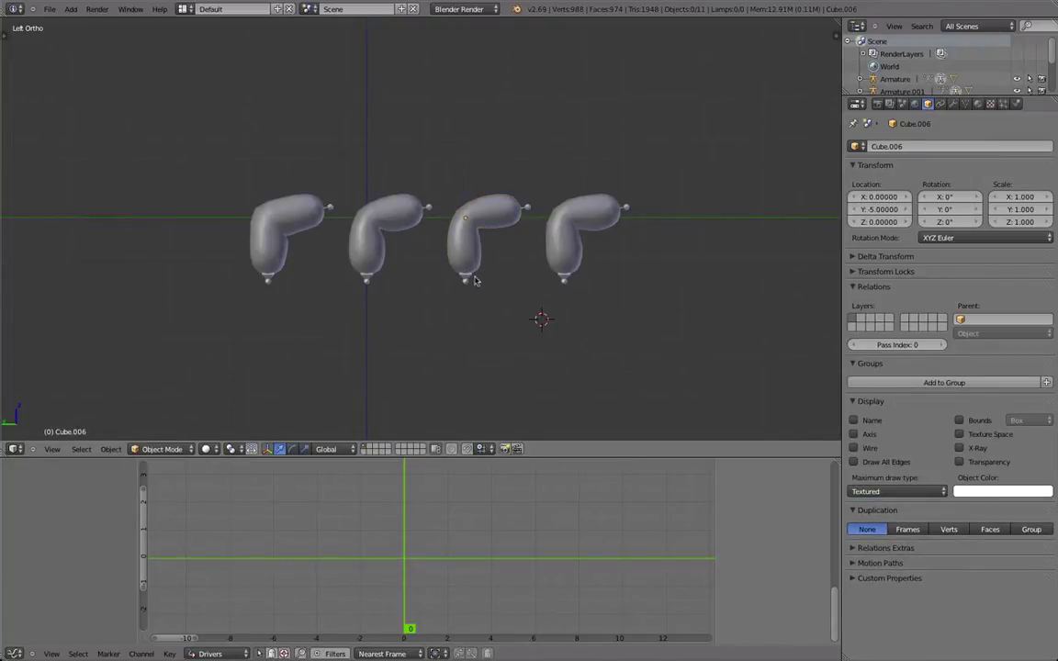
{"action": "right_click", "coordinate": [317, 221]}
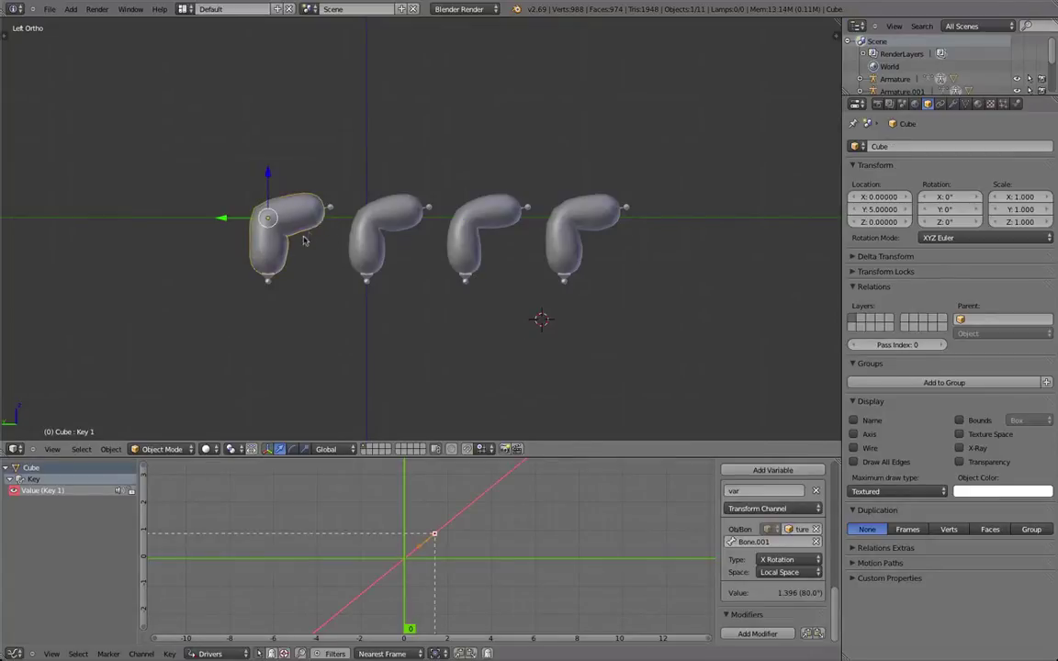
{"action": "right_click", "coordinate": [366, 232]}
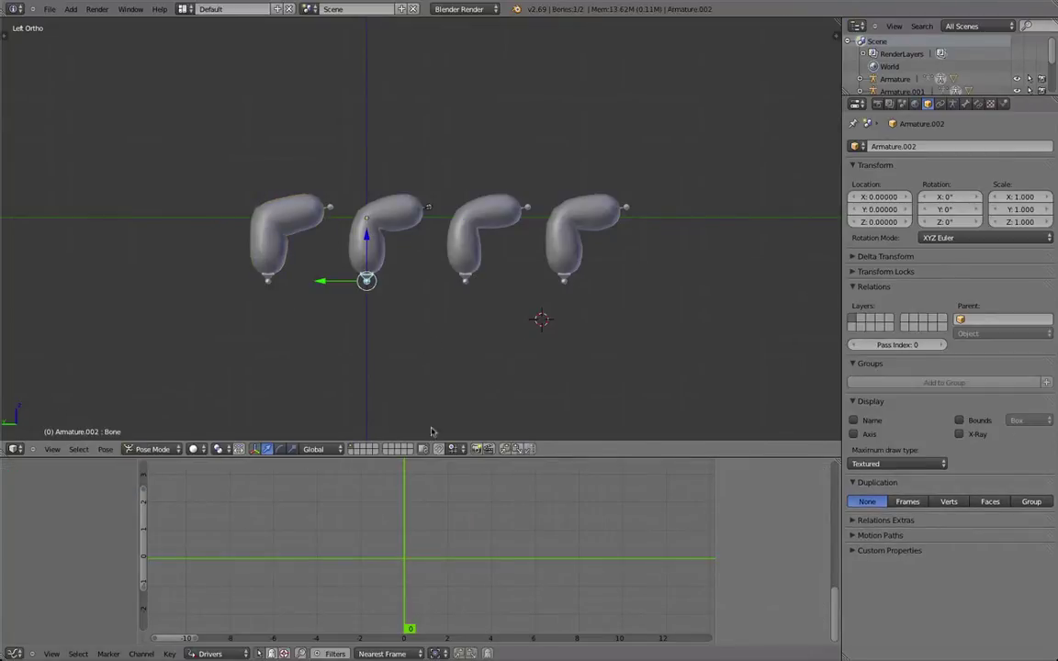
{"action": "left_click", "coordinate": [443, 461]}
{"action": "left_click_drag", "start_coordinate": [442, 457], "coordinate": [443, 513]}
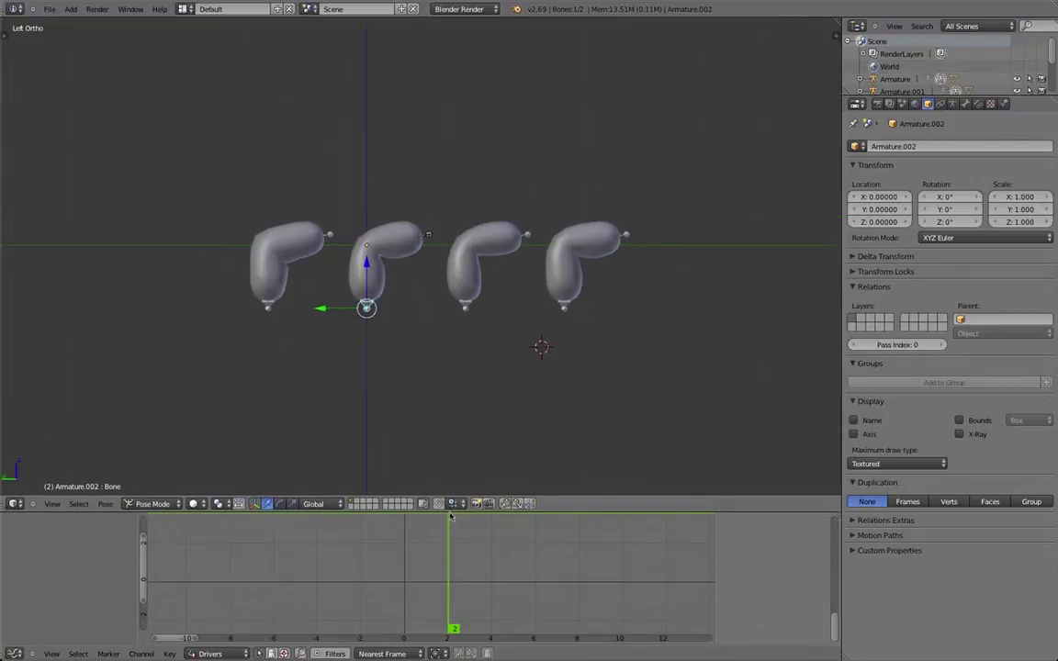
{"action": "scroll", "coordinate": [364, 277], "scroll_direction": "up", "scroll_amount": 1}
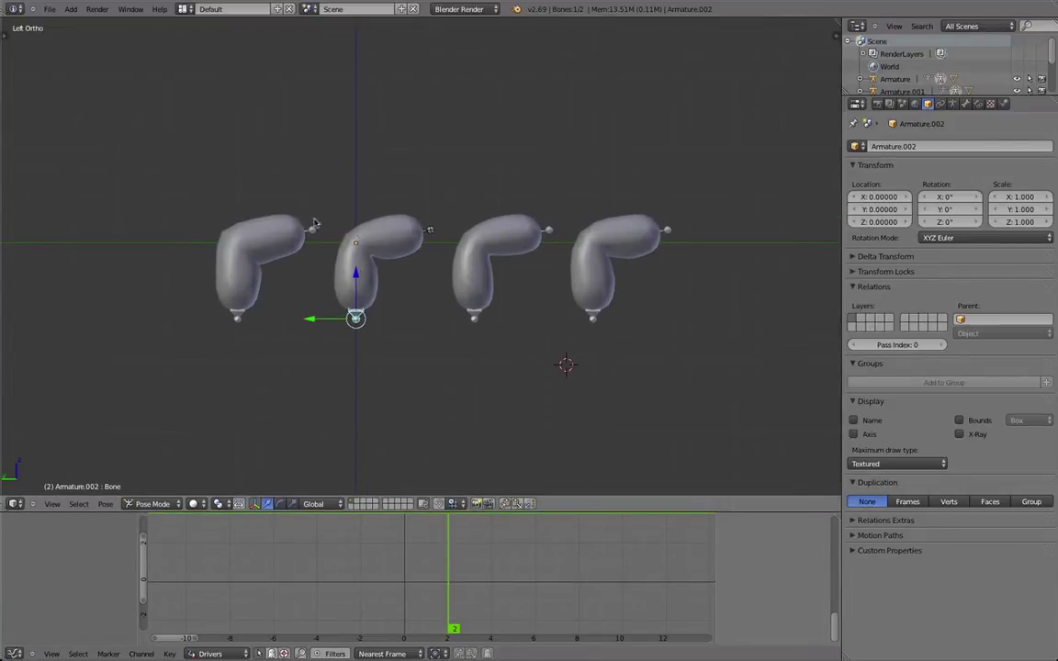
{"action": "right_click", "coordinate": [671, 238]}
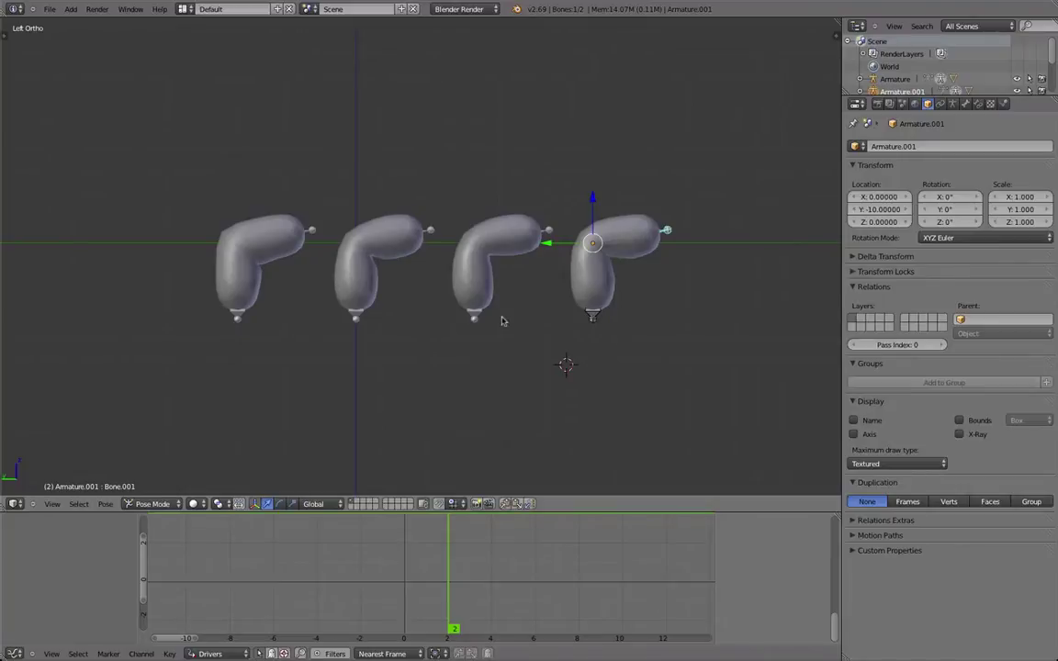
{"action": "middle_click_drag", "start_coordinate": [498, 189], "coordinate": [616, 220]}
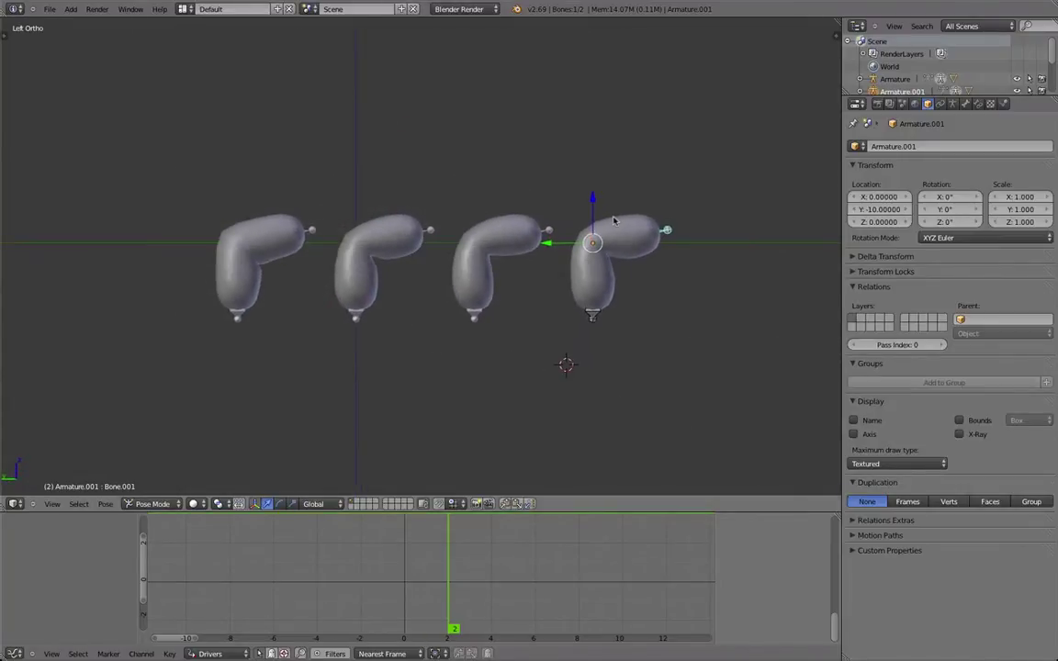
Start a new file, switch to the left orthographic view and add a mesh cube at the origin
{"action": "key", "text": "ctrl+n"}
{"action": "left_click", "coordinate": [531, 361]}
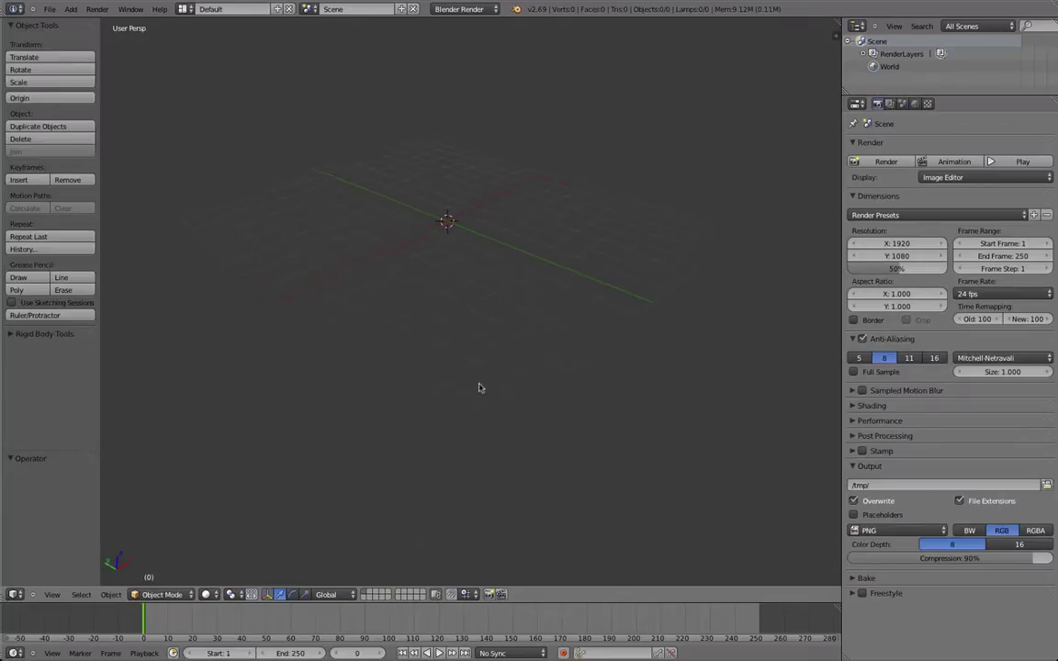
{"action": "middle_click_drag", "start_coordinate": [529, 427], "coordinate": [495, 294]}
{"action": "key", "text": "t"}
{"action": "key", "text": "shift+a"}
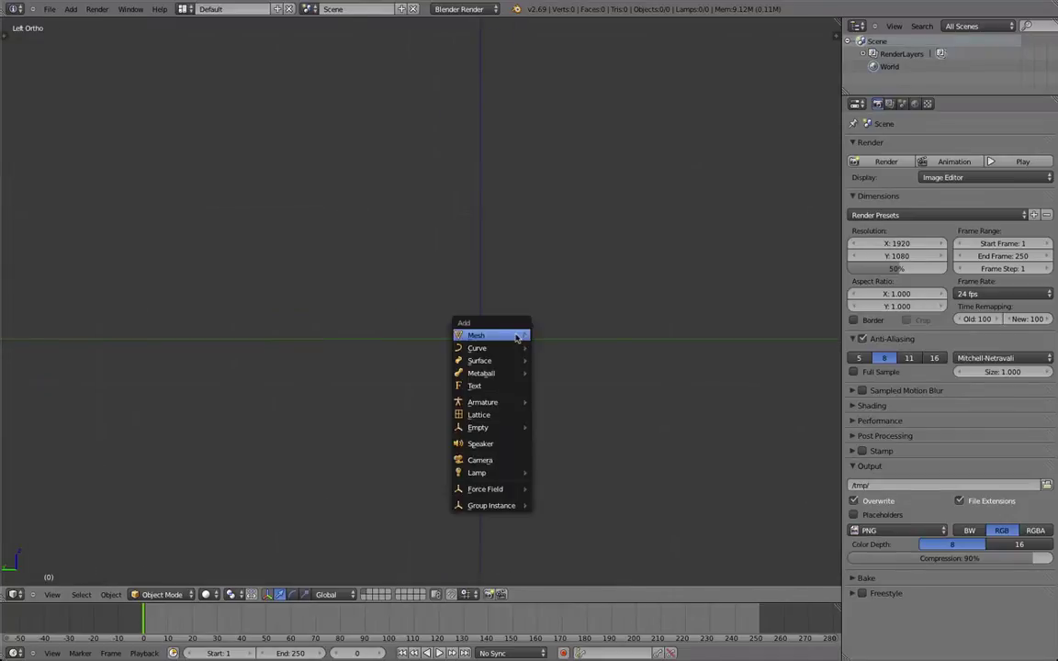
{"action": "mouse_move", "coordinate": [515, 337]}
{"action": "left_click", "coordinate": [545, 347]}
{"action": "scroll", "coordinate": [548, 342], "scroll_direction": "up", "scroll_amount": 1}
Extrude the cube's upper face upward twice, 2 units each, to form a three-segment column
{"action": "key", "text": "Tab"}
{"action": "key", "text": "z"}
{"action": "key", "text": "a"}
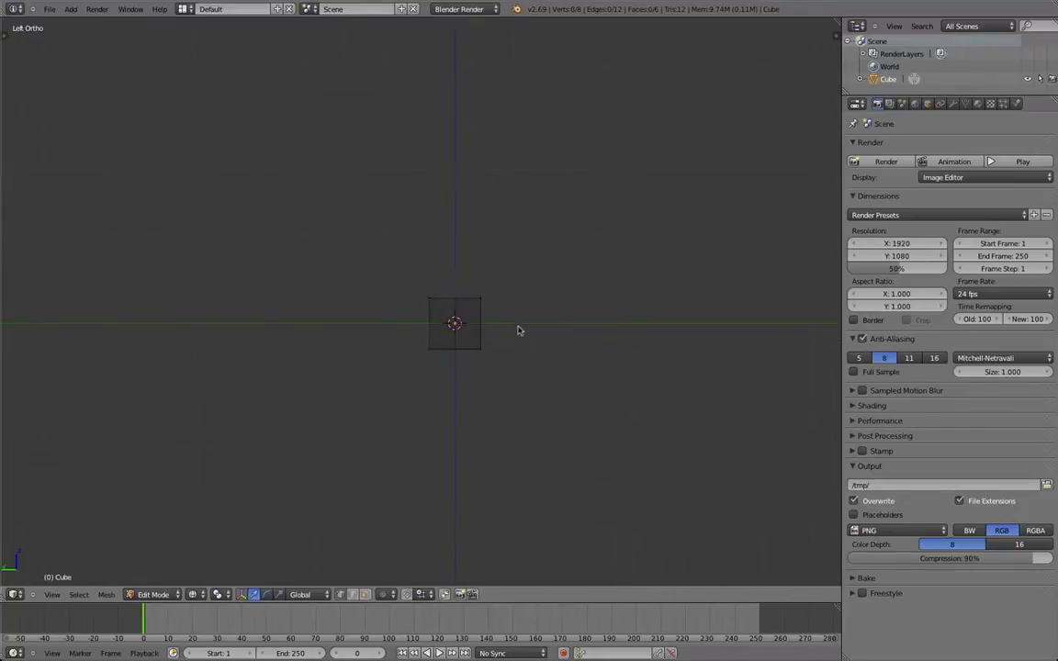
{"action": "key", "text": "b"}
{"action": "left_click_drag", "start_coordinate": [501, 312], "coordinate": [425, 282]}
{"action": "key", "text": "e"}
{"action": "left_click", "coordinate": [435, 243]}
{"action": "key", "text": "e"}
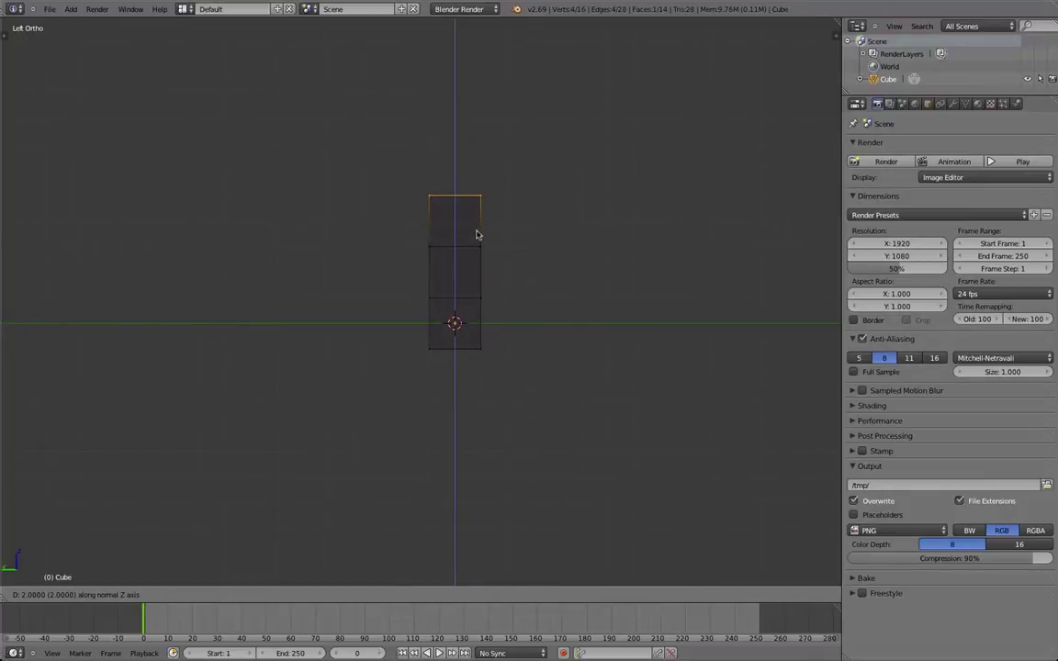
{"action": "left_click", "coordinate": [478, 236]}
Move the whole column mesh down along Z until it is centred on the origin
{"action": "key", "text": "a"}
{"action": "key", "text": "b"}
{"action": "left_click_drag", "start_coordinate": [542, 432], "coordinate": [358, 109]}
{"action": "key", "text": "g"}
{"action": "key", "text": "z"}
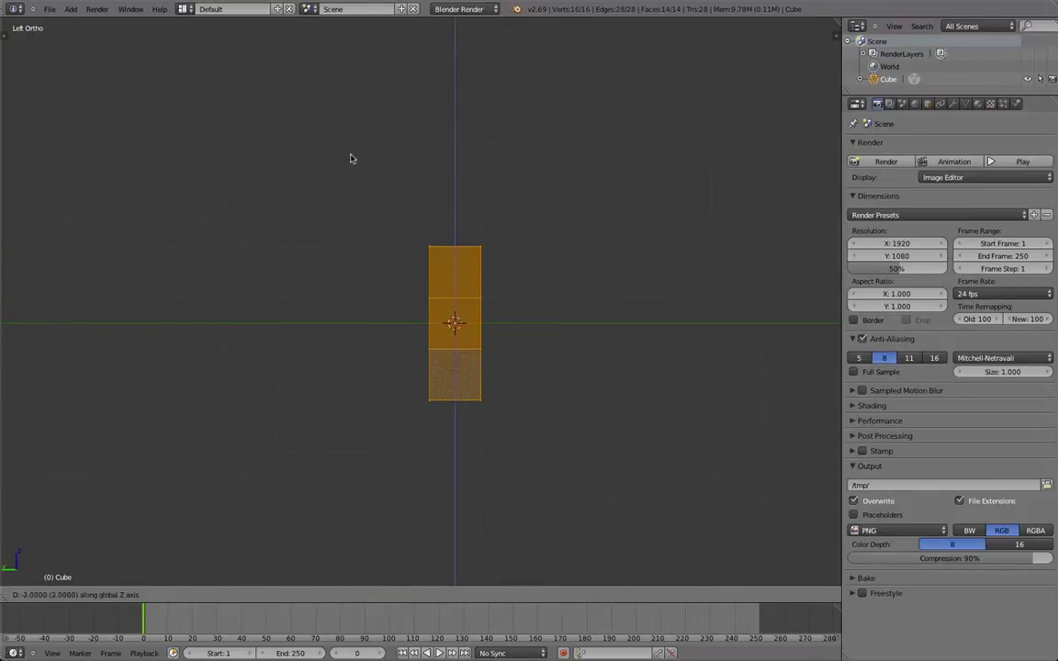
{"action": "left_click", "coordinate": [350, 159]}
{"action": "scroll", "coordinate": [473, 331], "scroll_direction": "up", "scroll_amount": 4}
{"action": "key", "text": "a"}
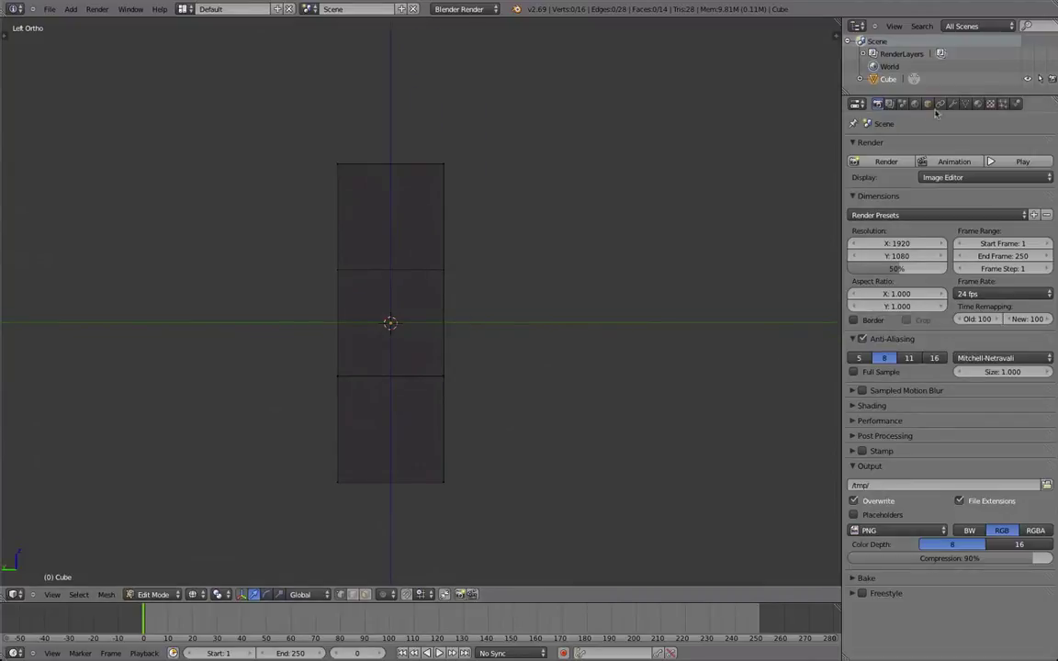
Add a Subdivision Surface modifier to the column and set its shading to smooth
{"action": "left_click", "coordinate": [952, 104]}
{"action": "left_click", "coordinate": [930, 147]}
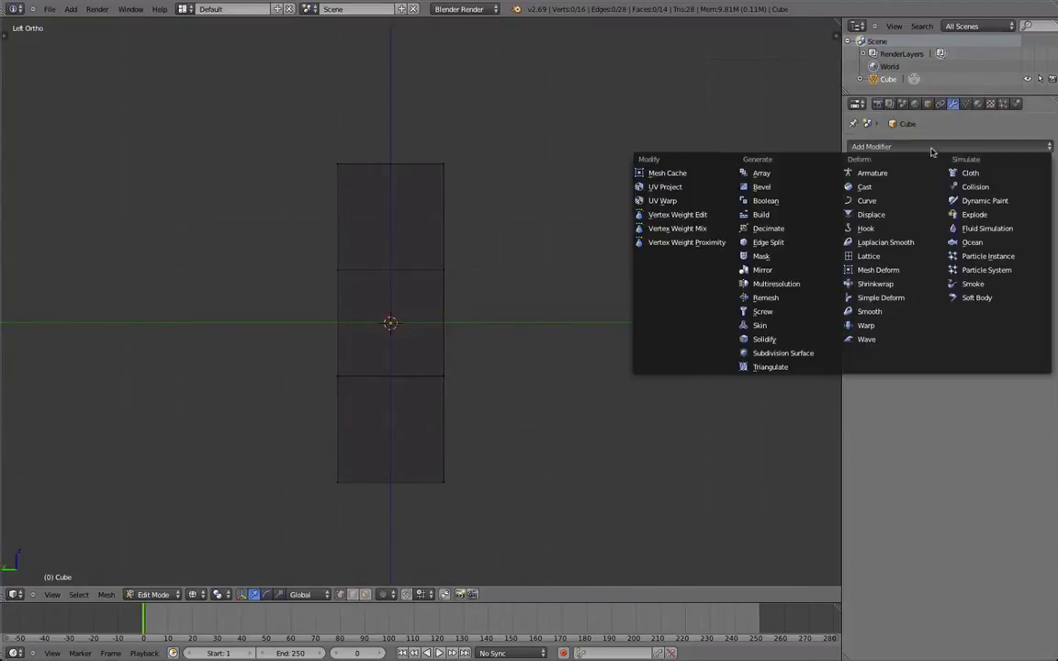
{"action": "left_click", "coordinate": [782, 352]}
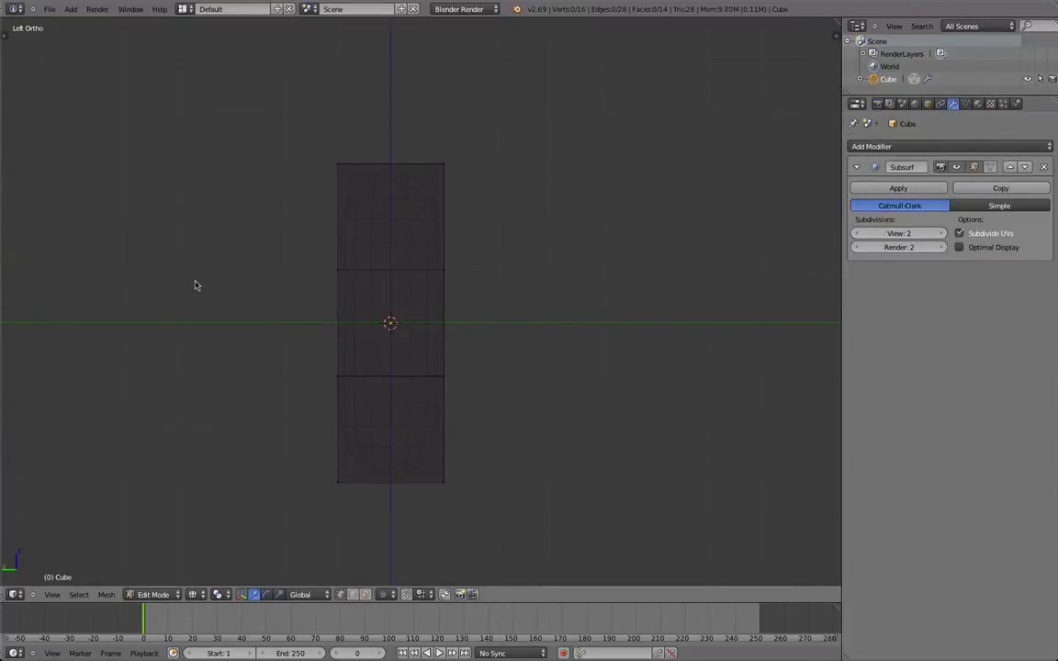
{"action": "key", "text": "Tab"}
{"action": "key", "text": "z"}
{"action": "key", "text": "t"}
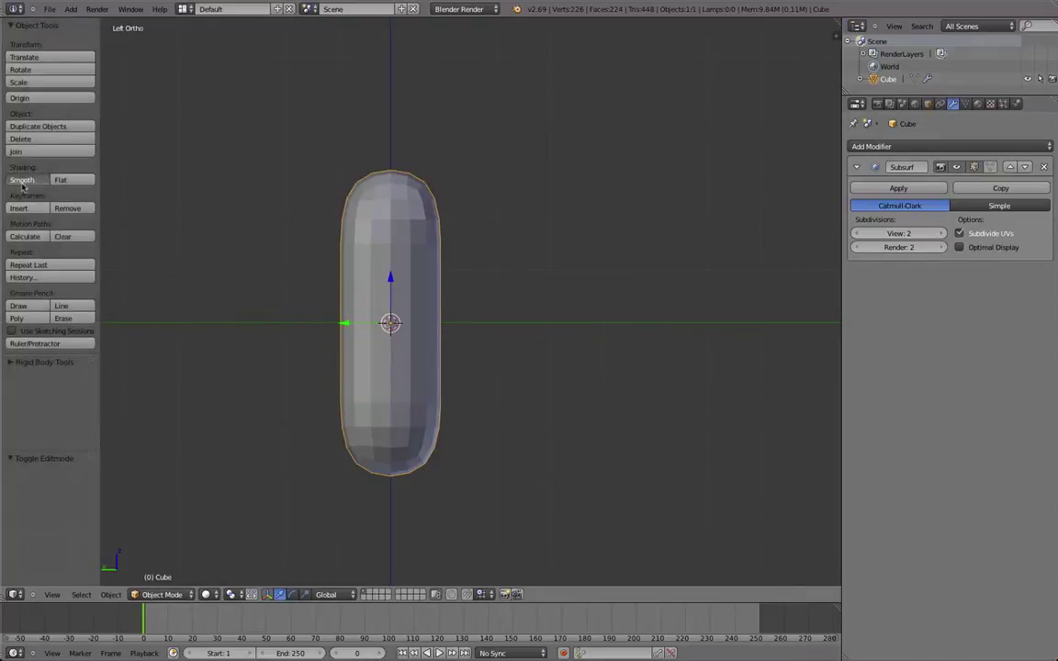
{"action": "left_click", "coordinate": [22, 181]}
{"action": "scroll", "coordinate": [393, 283], "scroll_direction": "down", "scroll_amount": 2}
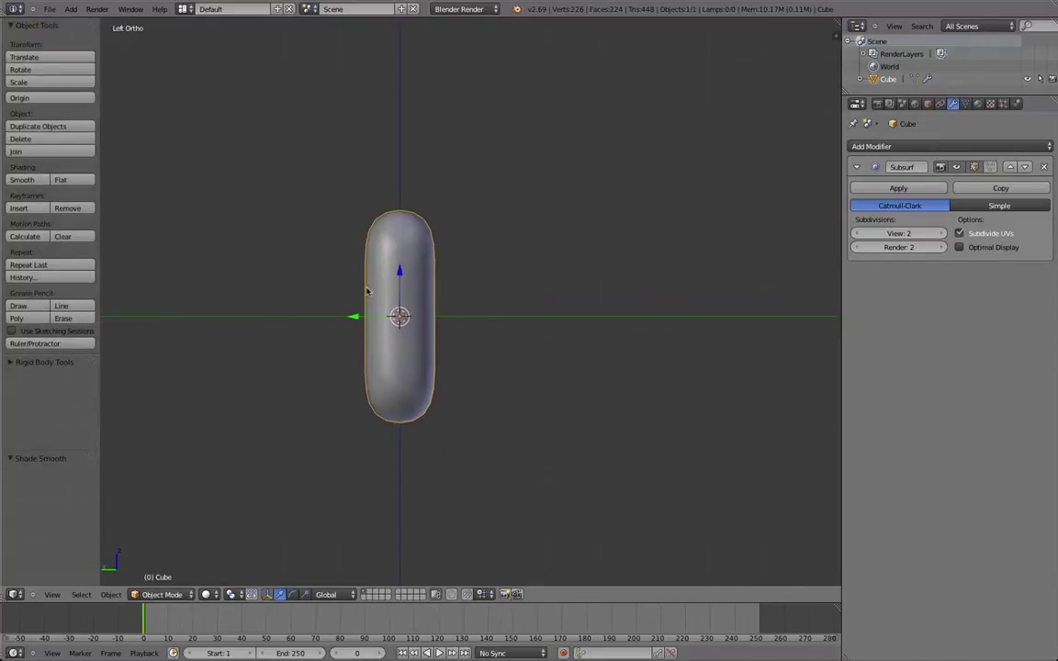
Show the mesh in wireframe and add a single-bone armature at the origin
{"action": "key", "text": "z"}
{"action": "key", "text": "shift+a"}
{"action": "mouse_move", "coordinate": [423, 384]}
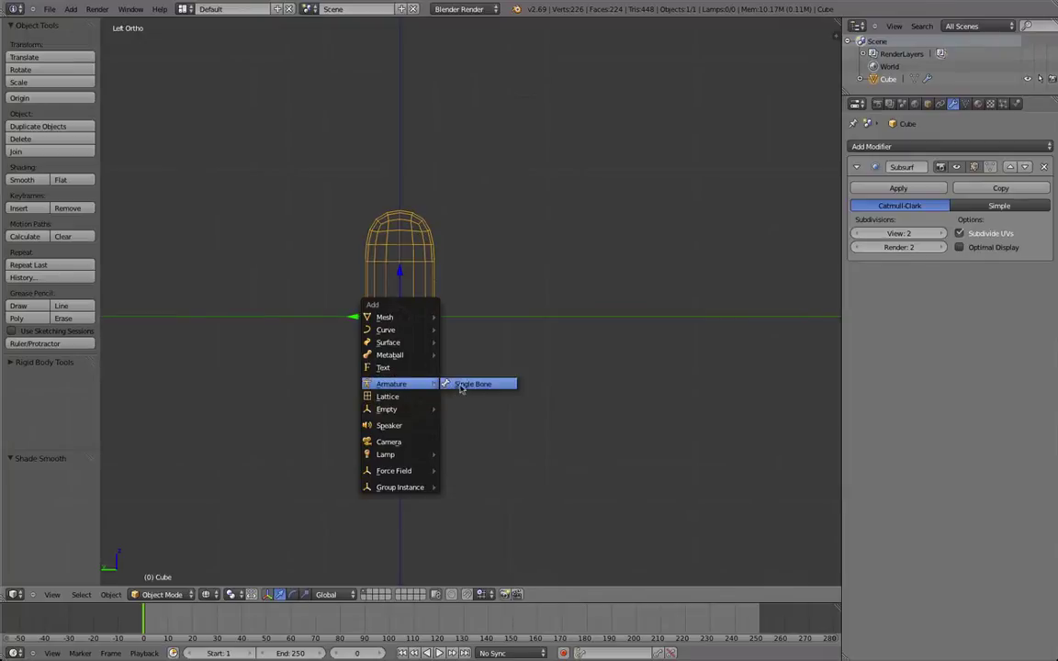
{"action": "left_click", "coordinate": [473, 384]}
{"action": "scroll", "coordinate": [397, 313], "scroll_direction": "up", "scroll_amount": 2}
Scale the capsule mesh uniformly by 0.5
{"action": "right_click", "coordinate": [421, 314]}
{"action": "type", "text": "s"}
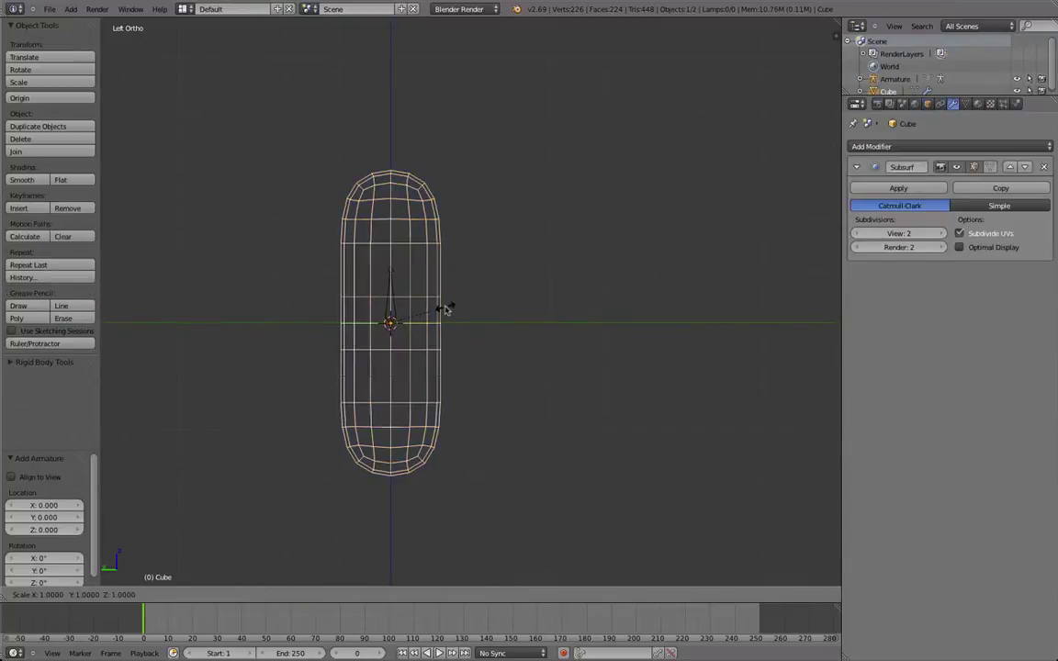
{"action": "type", "text": ".5"}
{"action": "key", "text": "Return"}
Edit the armature and move the whole bone 1.5 units down along Z to the capsule's base
{"action": "right_click", "coordinate": [390, 298]}
{"action": "key", "text": "Tab"}
{"action": "scroll", "coordinate": [400, 305], "scroll_direction": "up", "scroll_amount": 2}
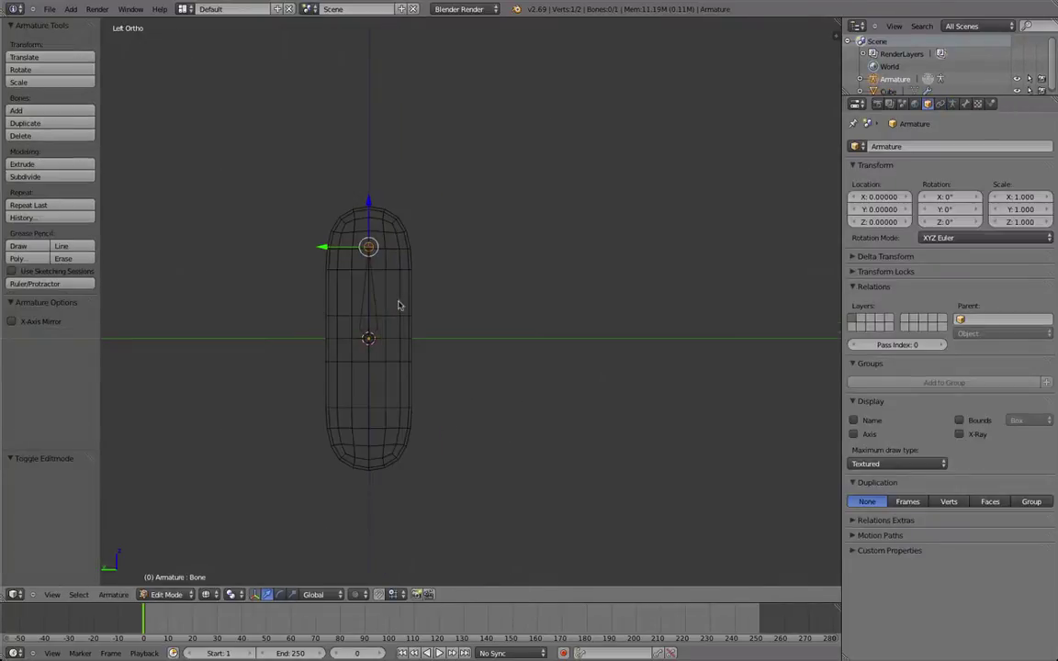
{"action": "right_click", "coordinate": [383, 295]}
{"action": "key", "text": "g"}
{"action": "key", "text": "z"}
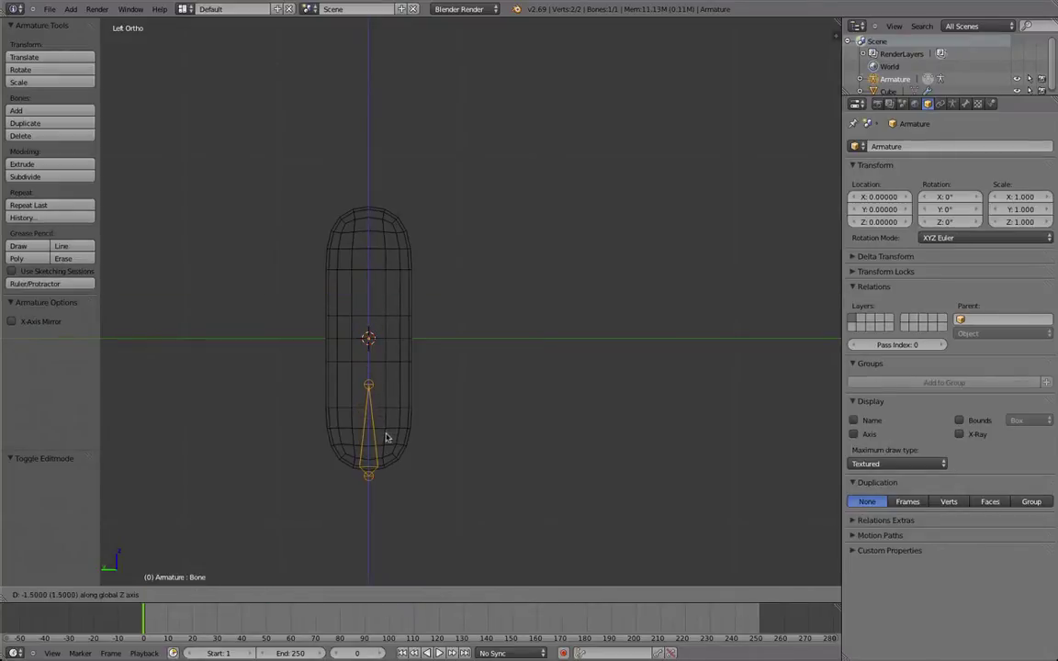
{"action": "left_click", "coordinate": [387, 439], "text": "ctrl"}
Raise the bone's tip along Z to the capsule's centre
{"action": "right_click", "coordinate": [371, 385]}
{"action": "key", "text": "g"}
{"action": "key", "text": "z"}
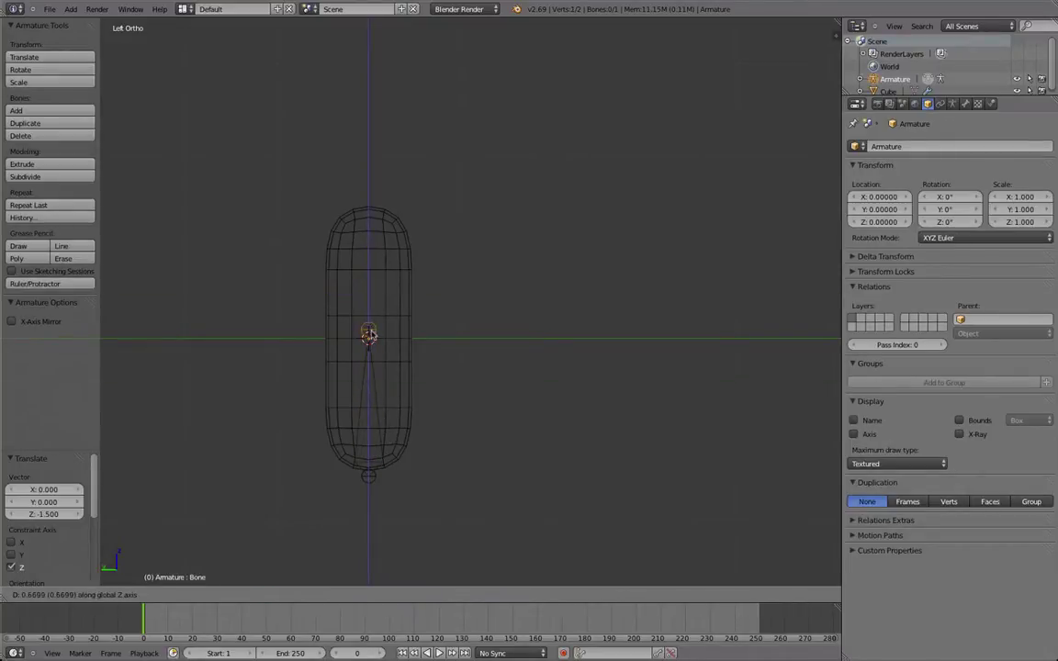
{"action": "left_click", "coordinate": [370, 337], "text": "ctrl"}
Extrude a second bone 1.4 units up along Z from the tip, and return to Object Mode
{"action": "key", "text": "e"}
{"action": "key", "text": "z"}
{"action": "left_click", "coordinate": [379, 209]}
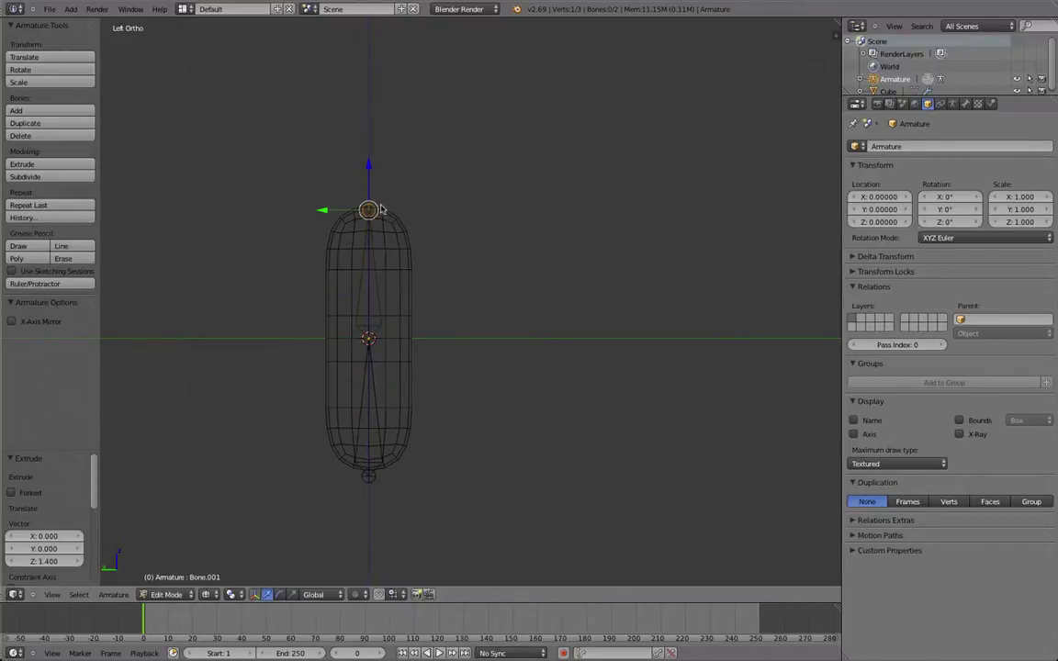
{"action": "scroll", "coordinate": [386, 303], "scroll_direction": "down", "scroll_amount": 5}
{"action": "key", "text": "Tab"}
{"action": "key", "text": "z"}
Parent the capsule mesh to the armature with automatic weights, and reselect only the armature
{"action": "mouse_move", "coordinate": [426, 297]}
{"action": "middle_mouse_down"}
{"action": "mouse_move", "coordinate": [372, 438]}
{"action": "mouse_move", "coordinate": [399, 311]}
{"action": "middle_mouse_up"}
{"action": "scroll", "coordinate": [338, 427], "scroll_direction": "up", "scroll_amount": 5}
{"action": "key", "text": "t"}
{"action": "key", "text": "KP_5"}
{"action": "key", "text": "ctrl+KP_3"}
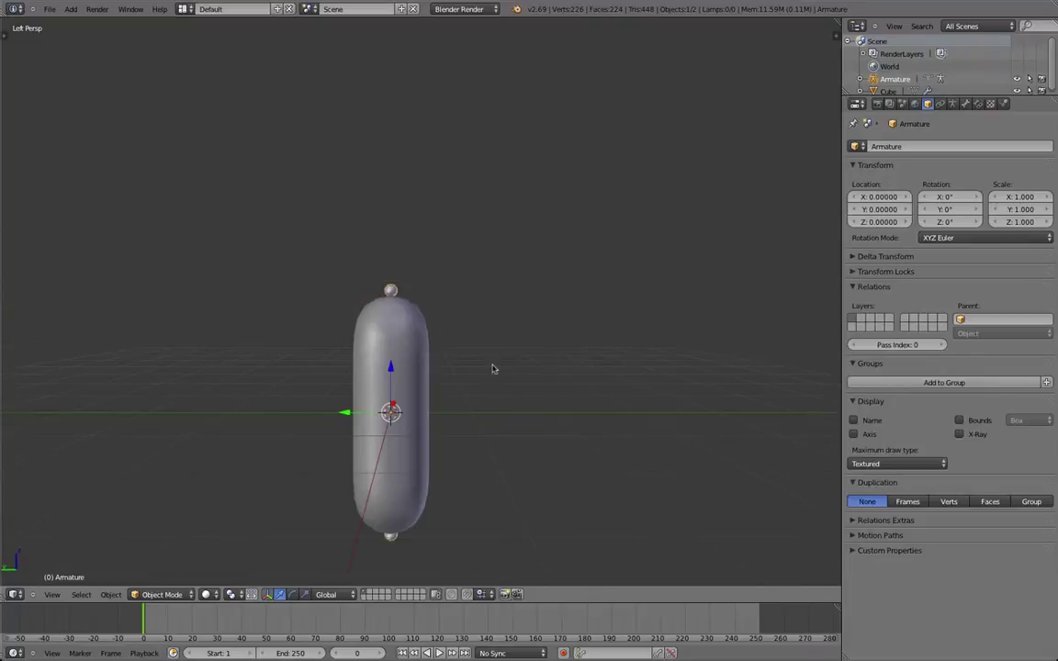
{"action": "key", "text": "KP_5"}
{"action": "key", "text": "z"}
{"action": "scroll", "coordinate": [415, 360], "scroll_direction": "down", "scroll_amount": 2}
{"action": "right_click", "coordinate": [430, 338]}
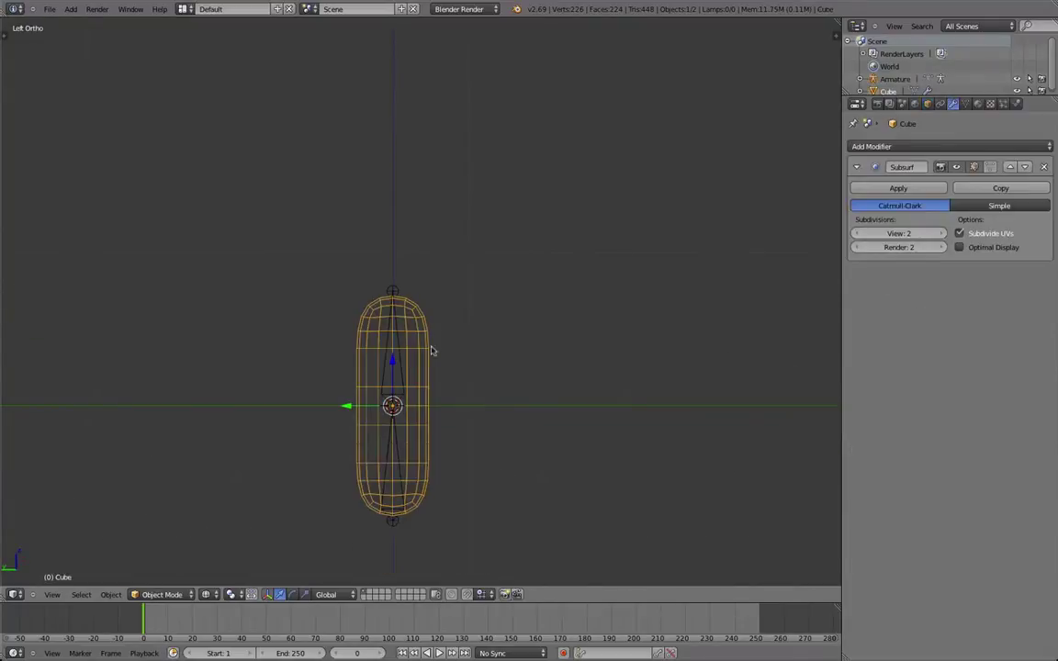
{"action": "right_click", "coordinate": [393, 292], "text": "shift"}
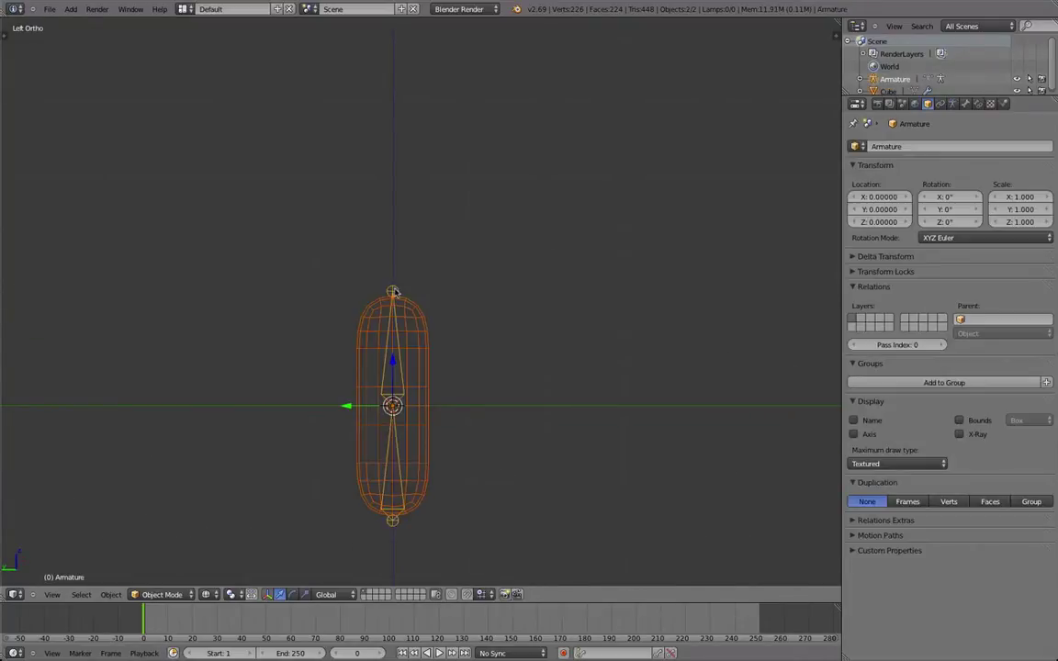
{"action": "key", "text": "ctrl+p"}
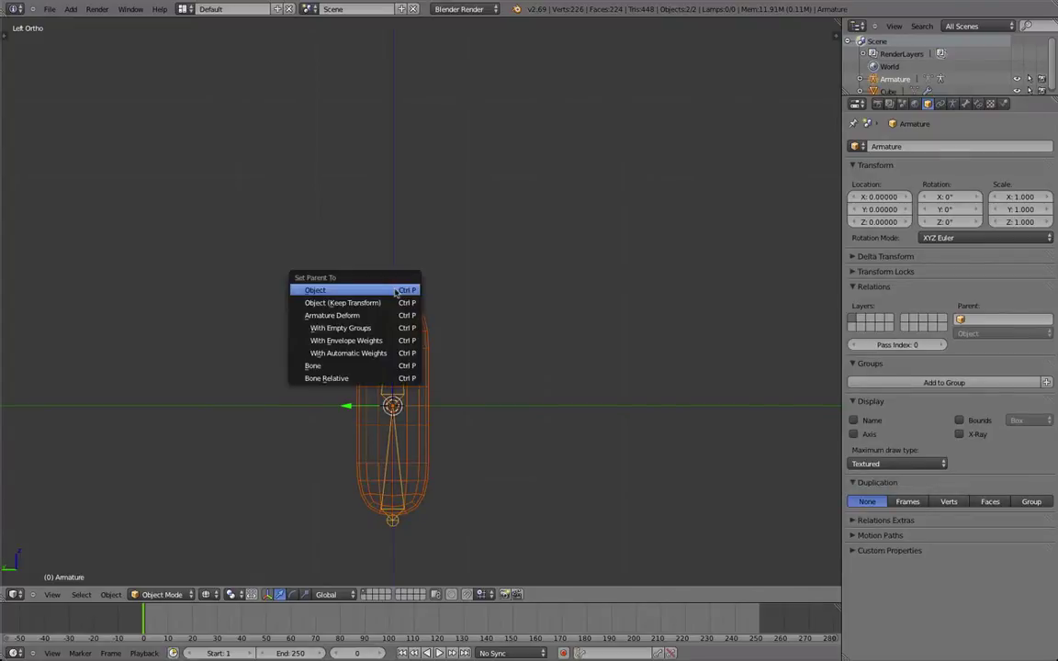
{"action": "left_click", "coordinate": [377, 350]}
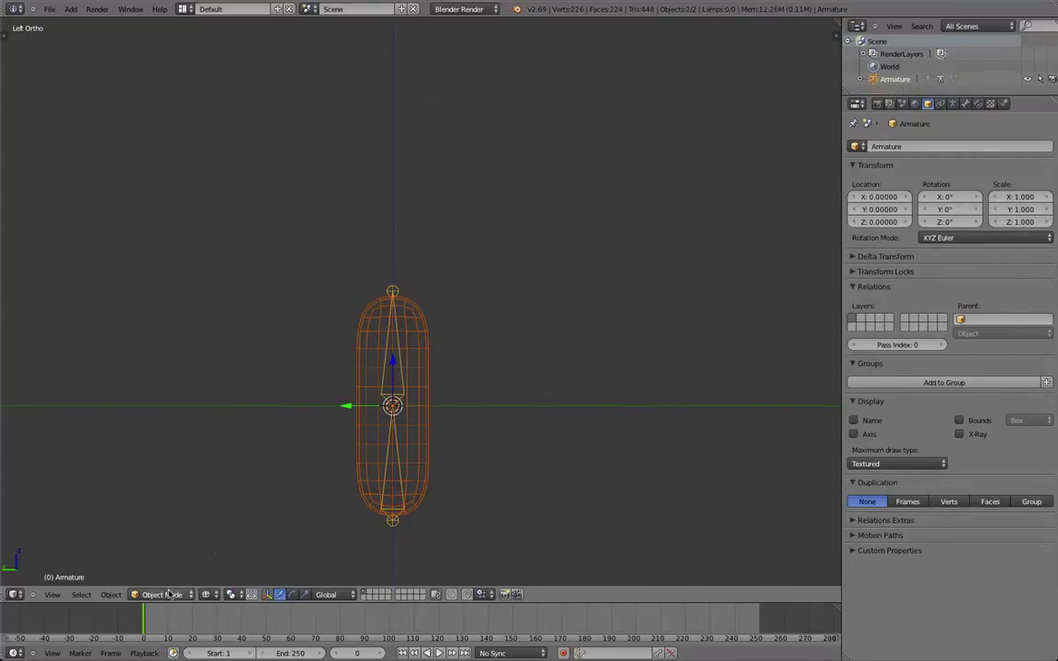
{"action": "right_click", "coordinate": [405, 405]}
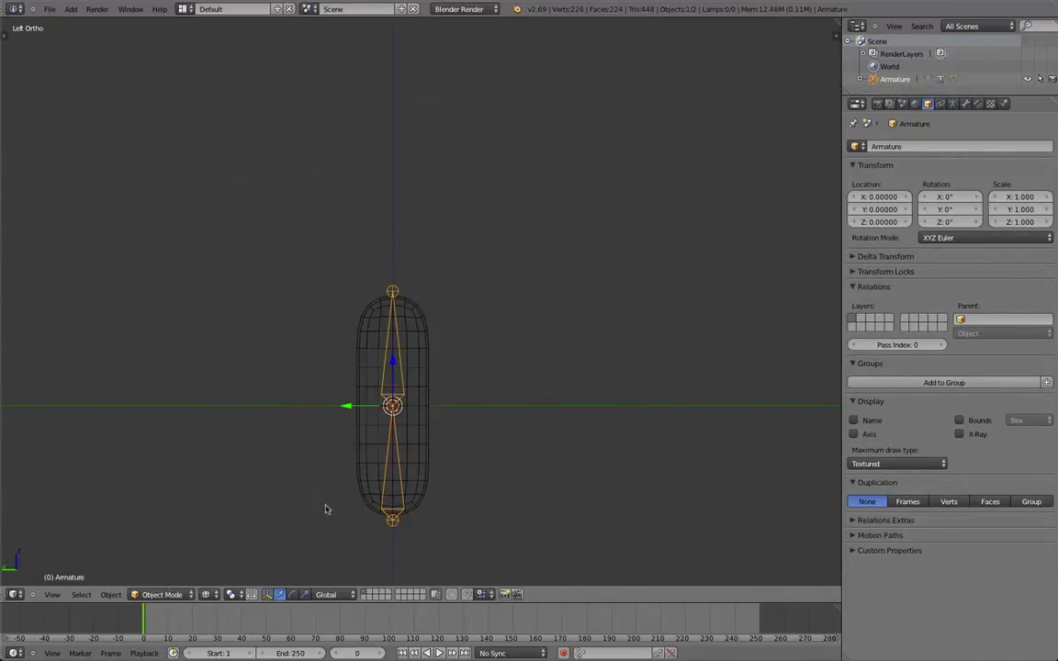
Bend the upper bone about 90° in Pose Mode and examine how the capsule deforms at the elbow
{"action": "left_click", "coordinate": [162, 594]}
{"action": "left_click", "coordinate": [159, 555]}
{"action": "right_click", "coordinate": [395, 363]}
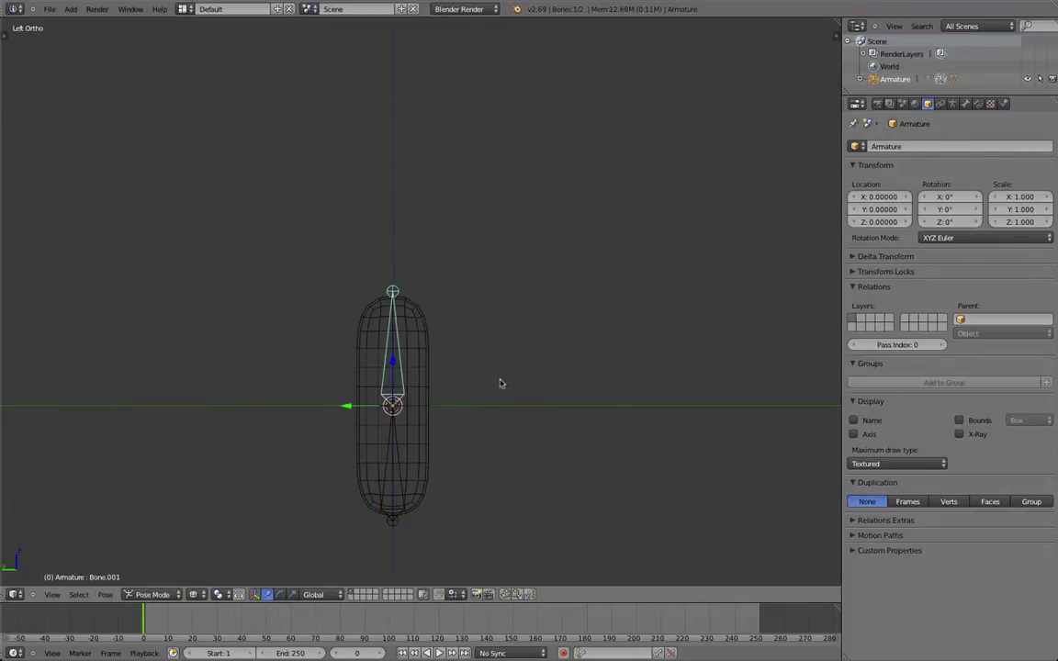
{"action": "key", "text": "r"}
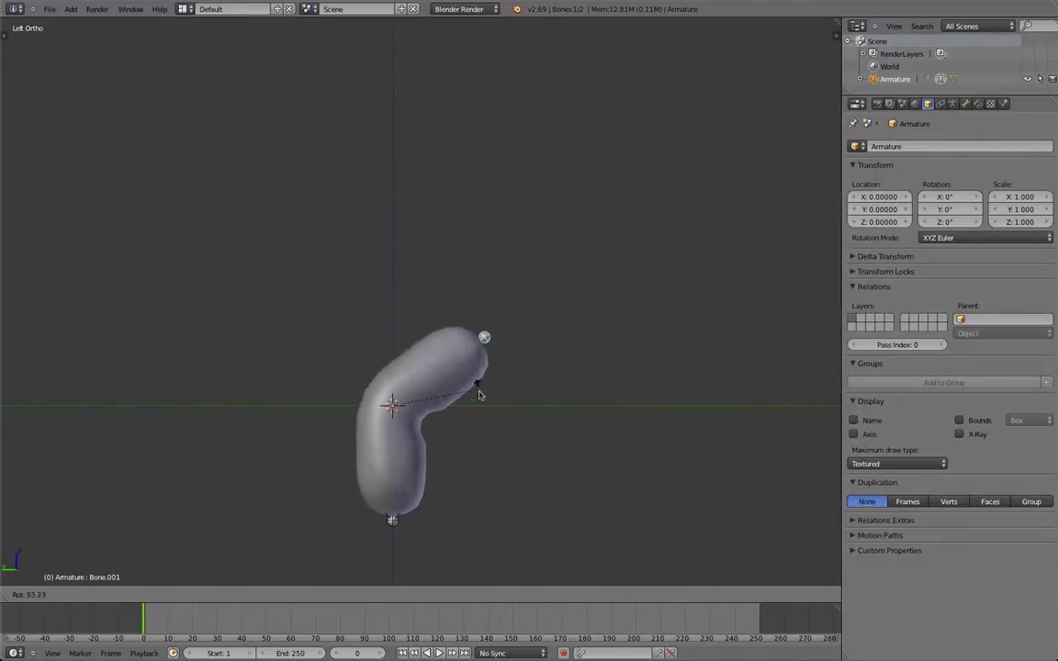
{"action": "left_click", "coordinate": [418, 422]}
{"action": "scroll", "coordinate": [404, 416], "scroll_direction": "up", "scroll_amount": 5}
{"action": "middle_click_drag", "start_coordinate": [353, 402], "coordinate": [317, 386]}
{"action": "scroll", "coordinate": [328, 392], "scroll_direction": "down", "scroll_amount": 3}
{"action": "key", "text": "ctrl+KP_3"}
{"action": "middle_click_drag", "start_coordinate": [389, 467], "coordinate": [398, 381], "text": "shift"}
{"action": "scroll", "coordinate": [397, 381], "scroll_direction": "up", "scroll_amount": 1}
{"action": "scroll", "coordinate": [398, 381], "scroll_direction": "up", "scroll_amount": 2}
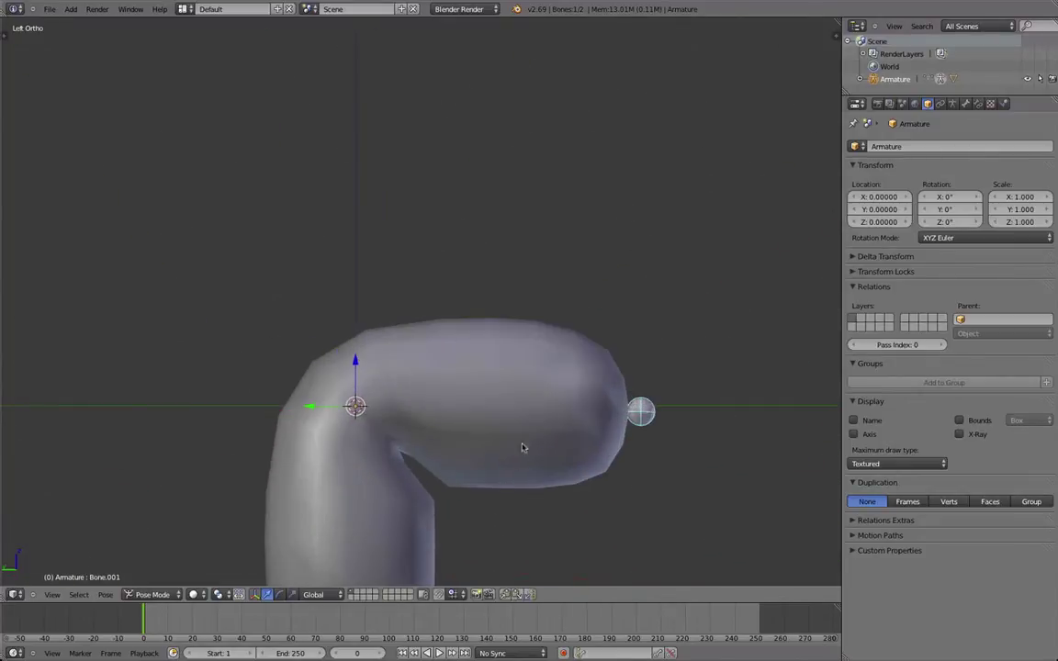
Try bending the upper bone towards the opposite side, and clear the bone's pose rotation
{"action": "key", "text": "r"}
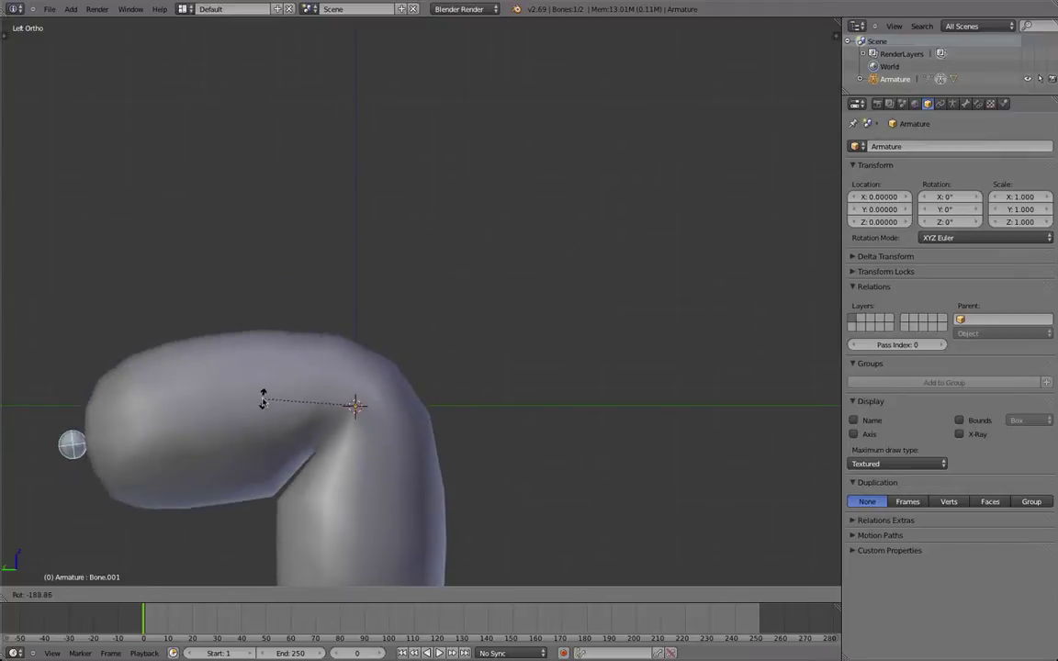
{"action": "key", "text": "Escape"}
{"action": "scroll", "coordinate": [459, 454], "scroll_direction": "down", "scroll_amount": 3}
{"action": "scroll", "coordinate": [472, 450], "scroll_direction": "up", "scroll_amount": 2}
{"action": "middle_click_drag", "start_coordinate": [480, 443], "coordinate": [467, 364], "text": "shift"}
{"action": "scroll", "coordinate": [466, 402], "scroll_direction": "down", "scroll_amount": 2}
{"action": "key", "text": "alt+r"}
{"action": "scroll", "coordinate": [466, 405], "scroll_direction": "down", "scroll_amount": 3}
{"action": "scroll", "coordinate": [413, 321], "scroll_direction": "up", "scroll_amount": 2}
{"action": "key", "text": "a"}
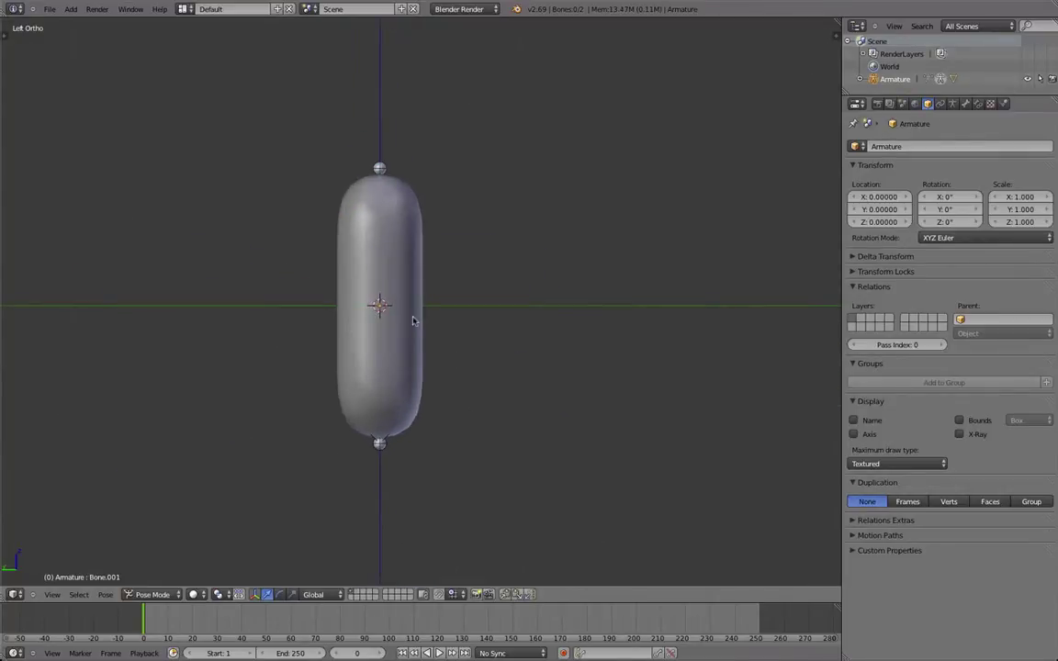
{"action": "right_click", "coordinate": [398, 460]}
{"action": "left_click", "coordinate": [153, 594]}
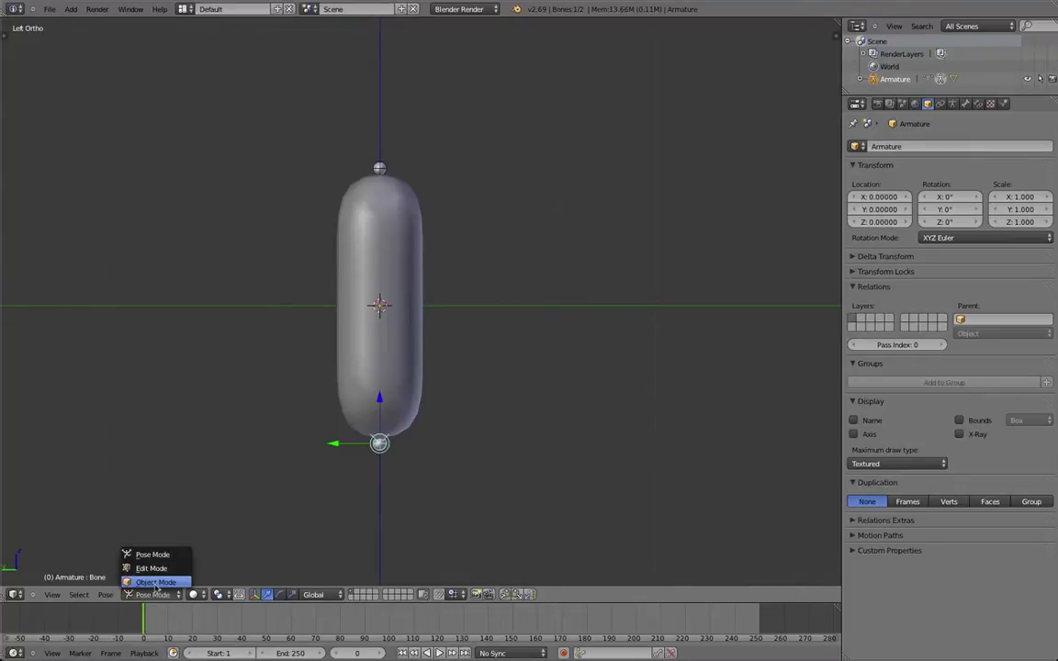
{"action": "left_click", "coordinate": [155, 586]}
{"action": "key", "text": "ctrl+z"}
{"action": "key", "text": "ctrl+z"}
{"action": "key", "text": "ctrl+z"}
{"action": "key", "text": "ctrl+z"}
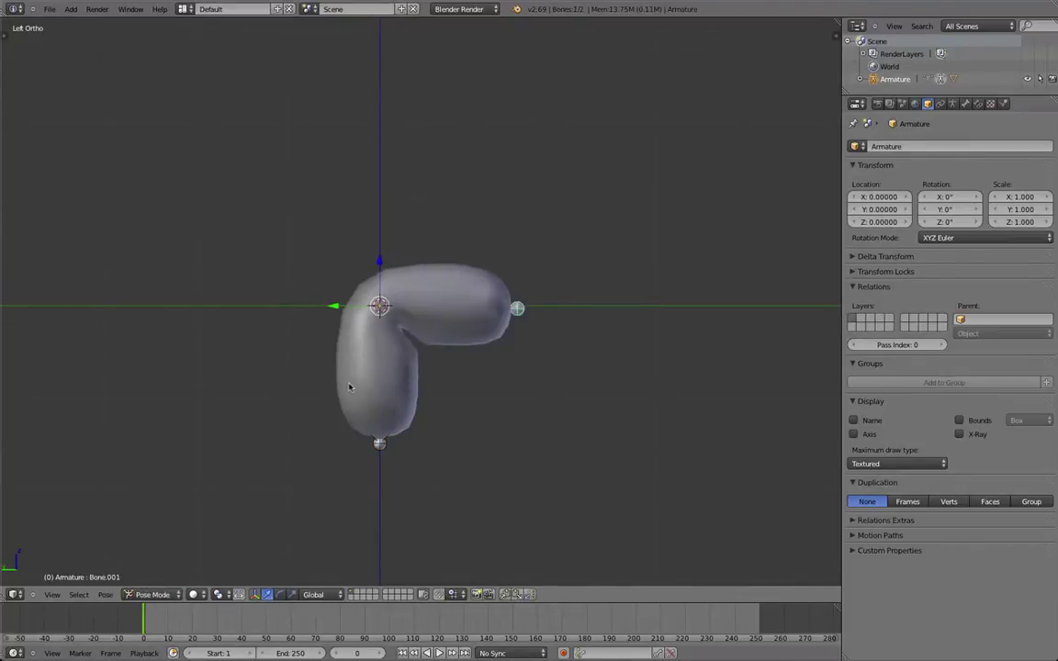
{"action": "key", "text": "ctrl+shift+z"}
{"action": "key", "text": "ctrl+shift+z"}
{"action": "key", "text": "ctrl+z"}
{"action": "key", "text": "z"}
{"action": "right_click", "coordinate": [394, 286]}
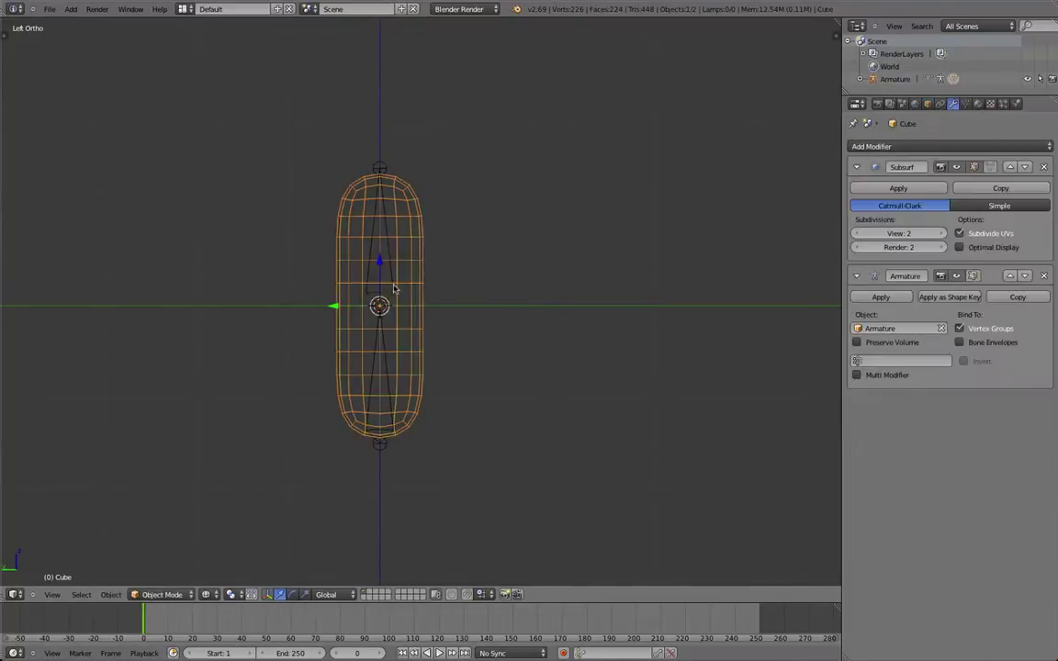
{"action": "right_click", "coordinate": [387, 318]}
{"action": "left_click", "coordinate": [161, 594]}
{"action": "left_click", "coordinate": [158, 581]}
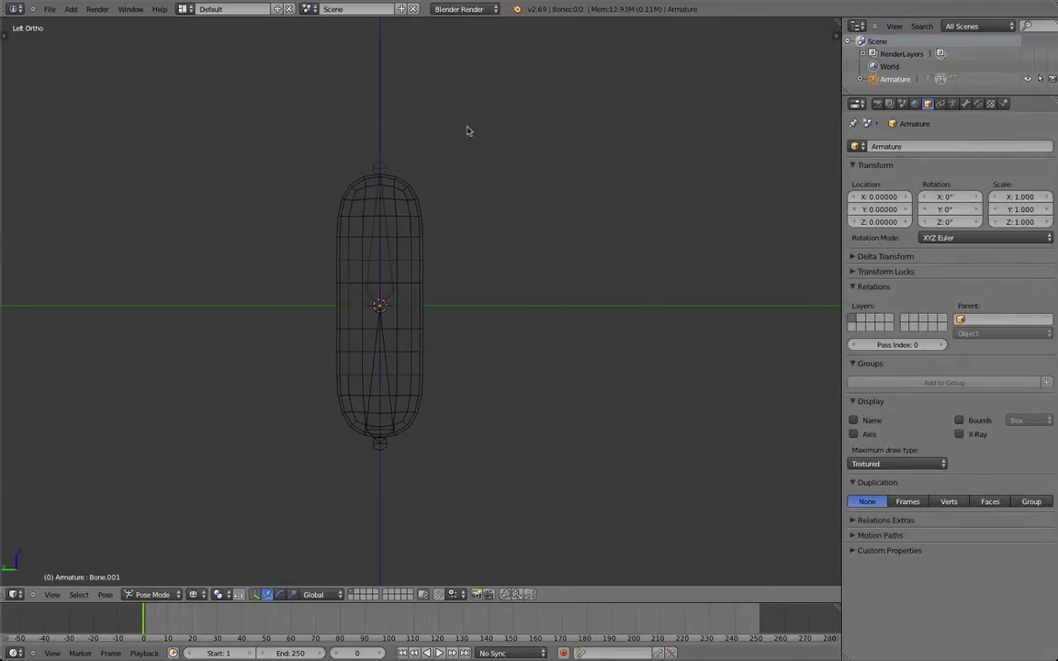
{"action": "right_click", "coordinate": [366, 219]}
Undo back past the automatic-weights parenting of the capsule, and select only the armature
{"action": "key", "text": "ctrl+z"}
{"action": "key", "text": "ctrl+z"}
{"action": "key", "text": "ctrl+z"}
{"action": "key", "text": "ctrl+z"}
{"action": "key", "text": "ctrl+z"}
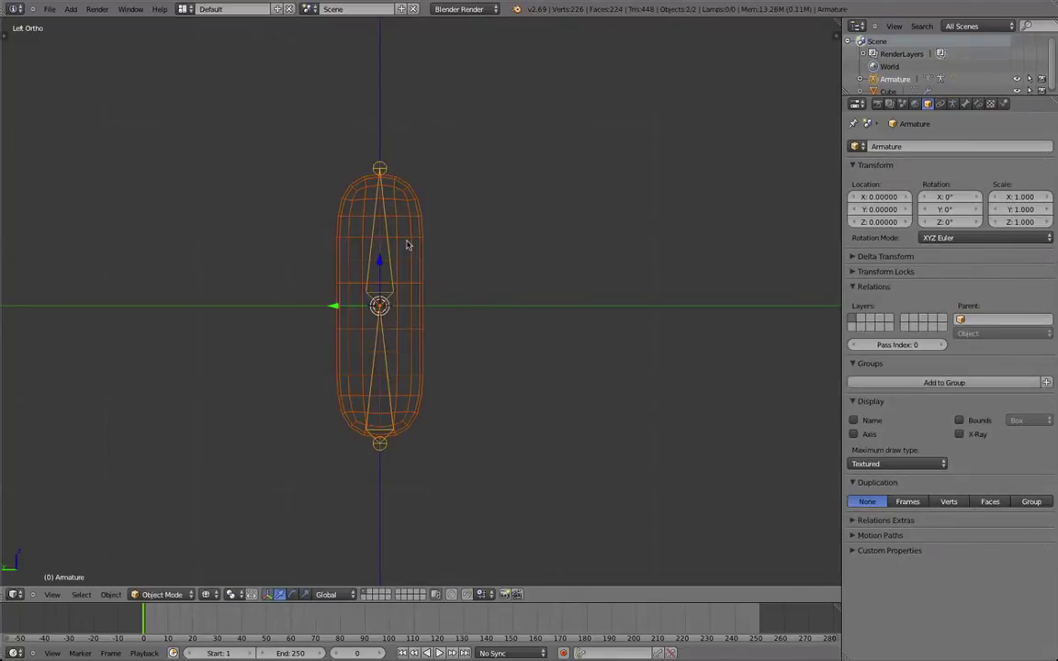
{"action": "right_click", "coordinate": [364, 315]}
{"action": "right_click", "coordinate": [386, 288]}
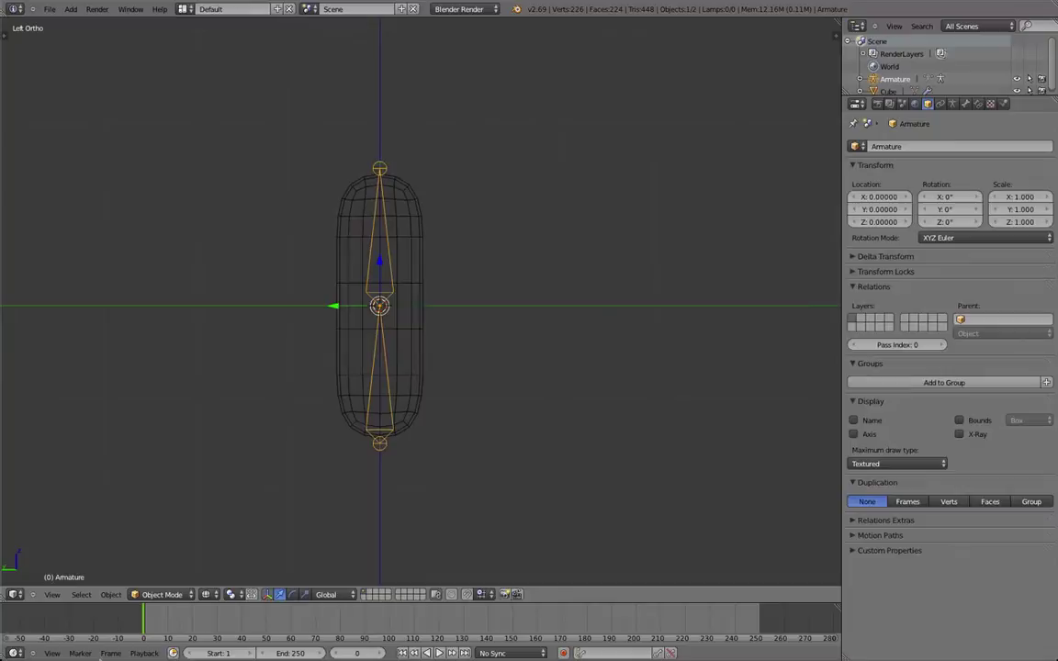
Switch the armature to Pose Mode and test-rotate the upper bone to check whether the capsule follows
{"action": "left_click", "coordinate": [155, 594]}
{"action": "left_click", "coordinate": [140, 581]}
{"action": "key", "text": "r"}
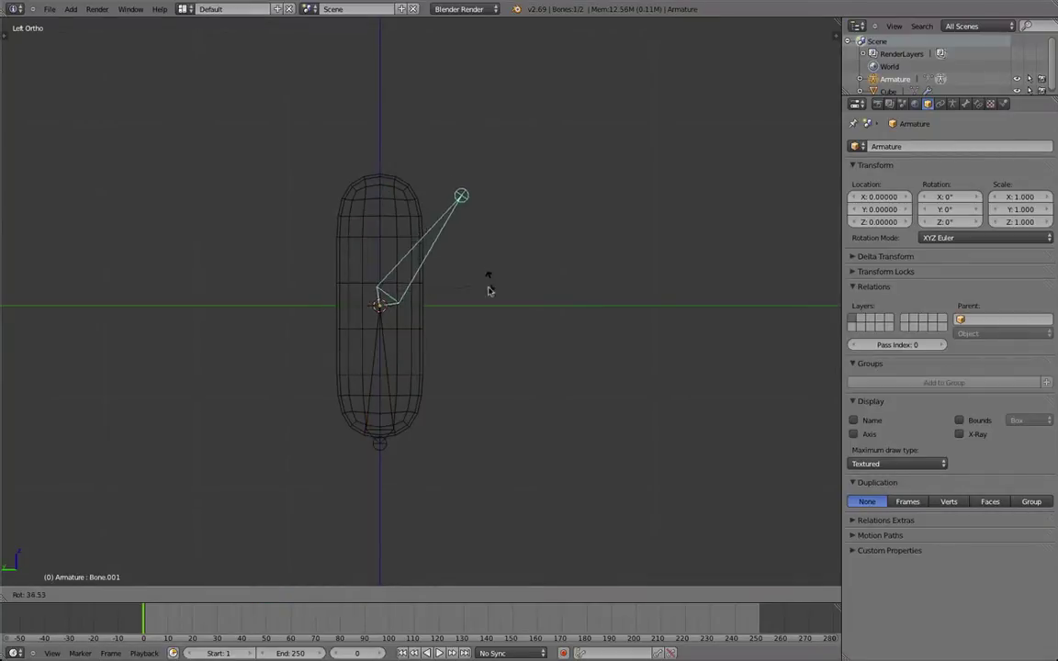
{"action": "right_click", "coordinate": [355, 220]}
{"action": "key", "text": "z"}
Add a cube at the capsule's centre and scale it to 0.5 so it just encloses the capsule's width
{"action": "mouse_move", "coordinate": [411, 317]}
{"action": "middle_mouse_down"}
{"action": "mouse_move", "coordinate": [427, 360]}
{"action": "mouse_move", "coordinate": [419, 384]}
{"action": "middle_mouse_up"}
{"action": "key", "text": "a"}
{"action": "key", "text": "shift+a"}
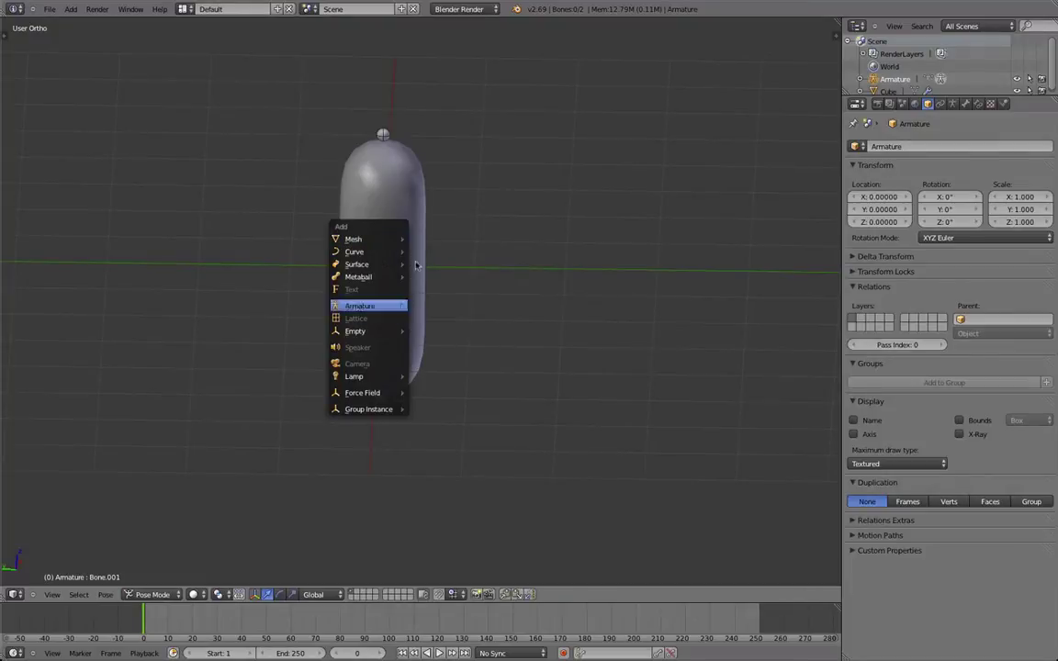
{"action": "left_click", "coordinate": [423, 251]}
{"action": "key", "text": "ctrl+KP_3"}
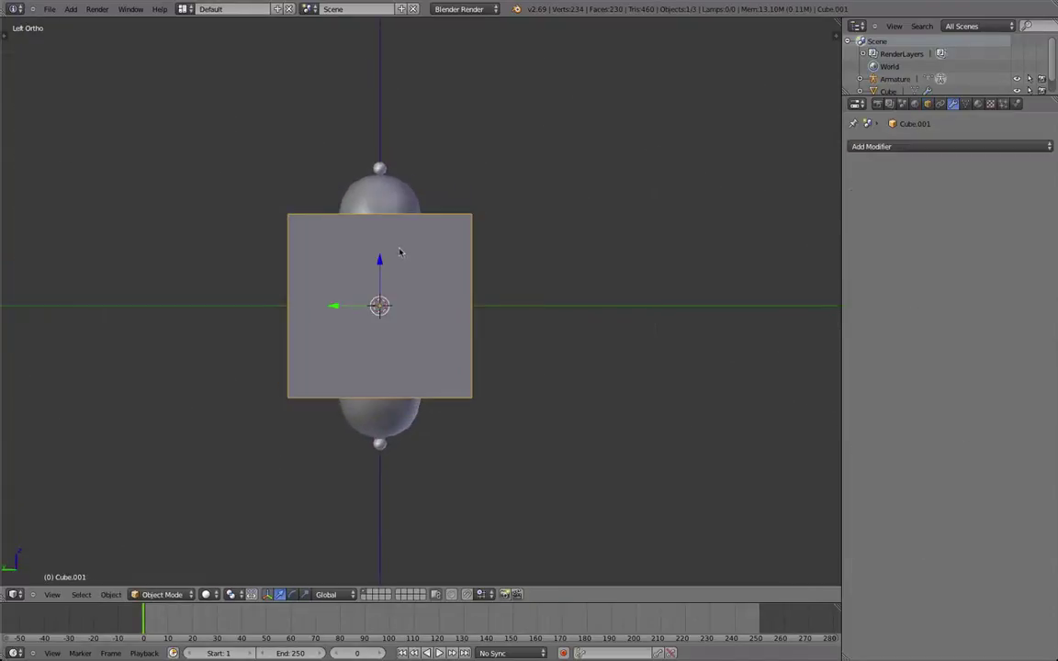
{"action": "key", "text": "z"}
{"action": "key", "text": "s"}
{"action": "left_click", "coordinate": [430, 303]}
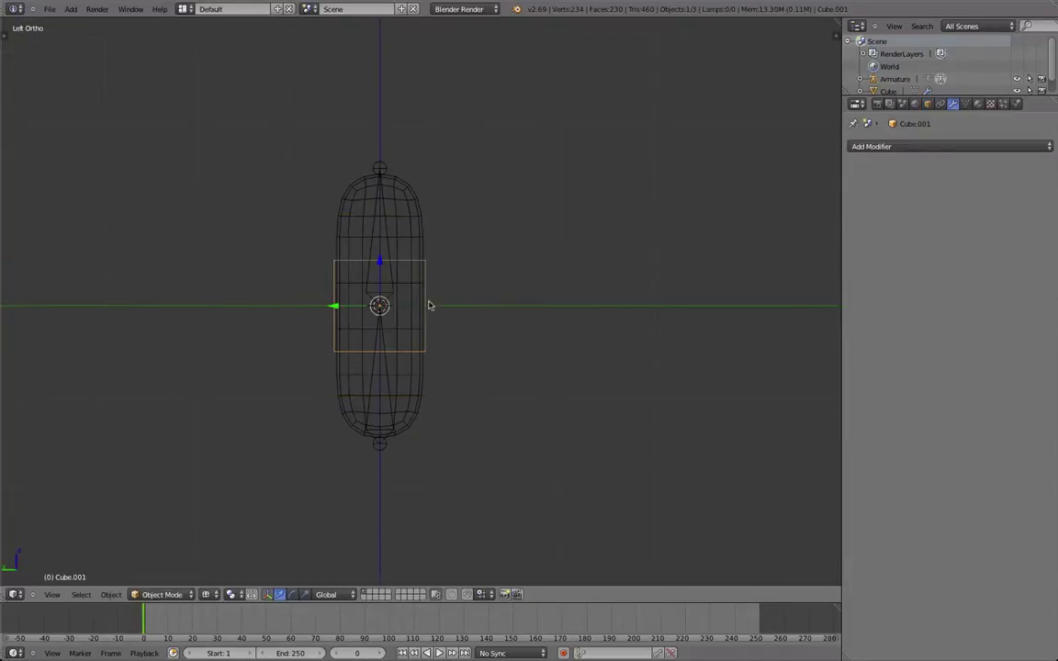
Extrude the cube's top face upward along its normal to the upper bone's tip
{"action": "key", "text": "Tab"}
{"action": "key", "text": "a"}
{"action": "key", "text": "a"}
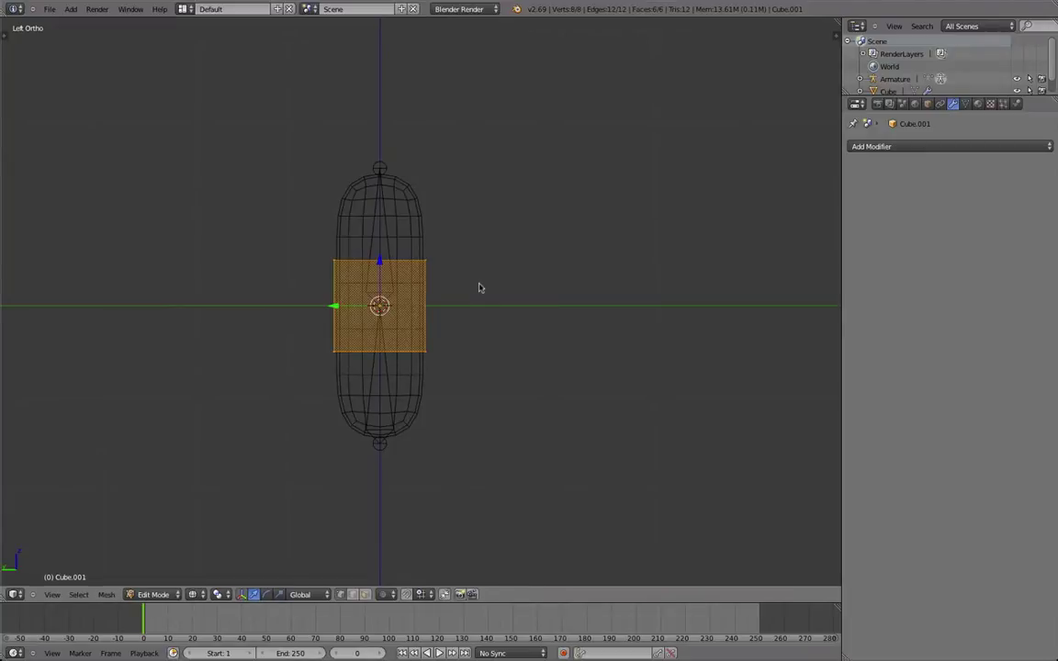
{"action": "key", "text": "a"}
{"action": "key", "text": "b"}
{"action": "left_click_drag", "start_coordinate": [485, 274], "coordinate": [267, 229]}
{"action": "key", "text": "e"}
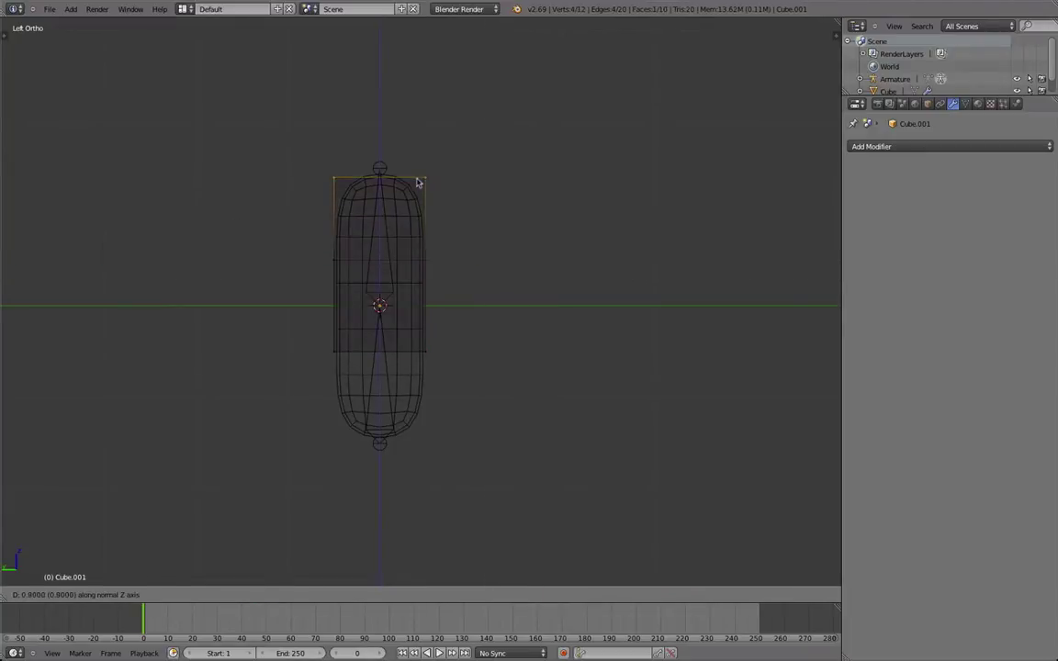
{"action": "left_click", "coordinate": [419, 170]}
Extrude the cube's bottom face downward along its normal to the lower bone's base
{"action": "key", "text": "a"}
{"action": "key", "text": "b"}
{"action": "left_click_drag", "start_coordinate": [472, 383], "coordinate": [308, 337]}
{"action": "key", "text": "e"}
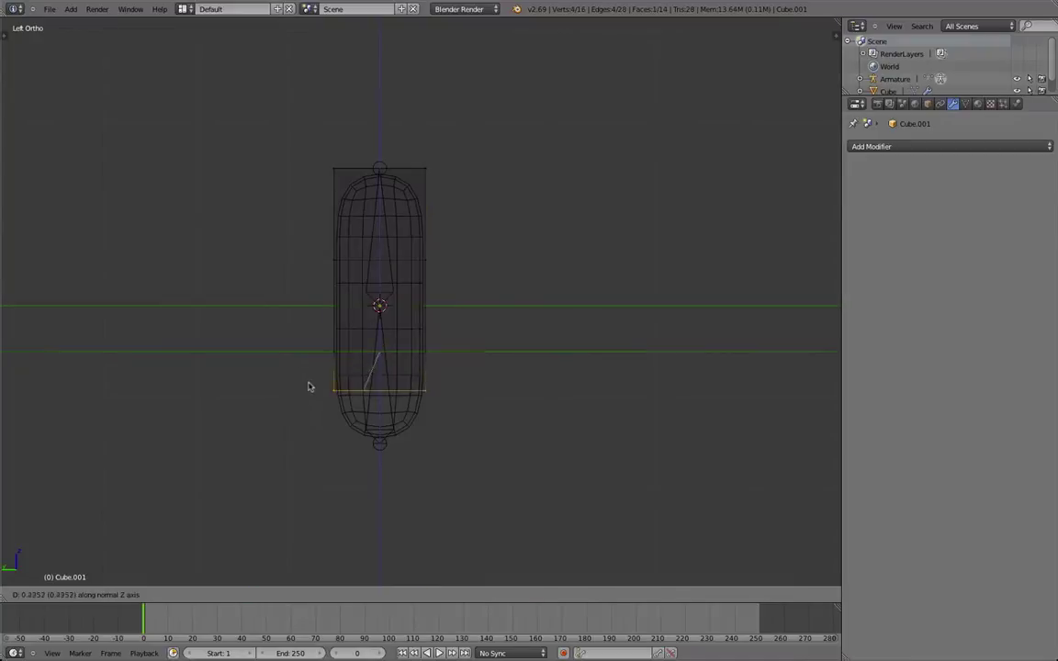
{"action": "left_click", "coordinate": [310, 428]}
Add a loop cut around the box's middle, bevel it with an offset of about 0.15, and return to Object Mode
{"action": "key", "text": "ctrl+r"}
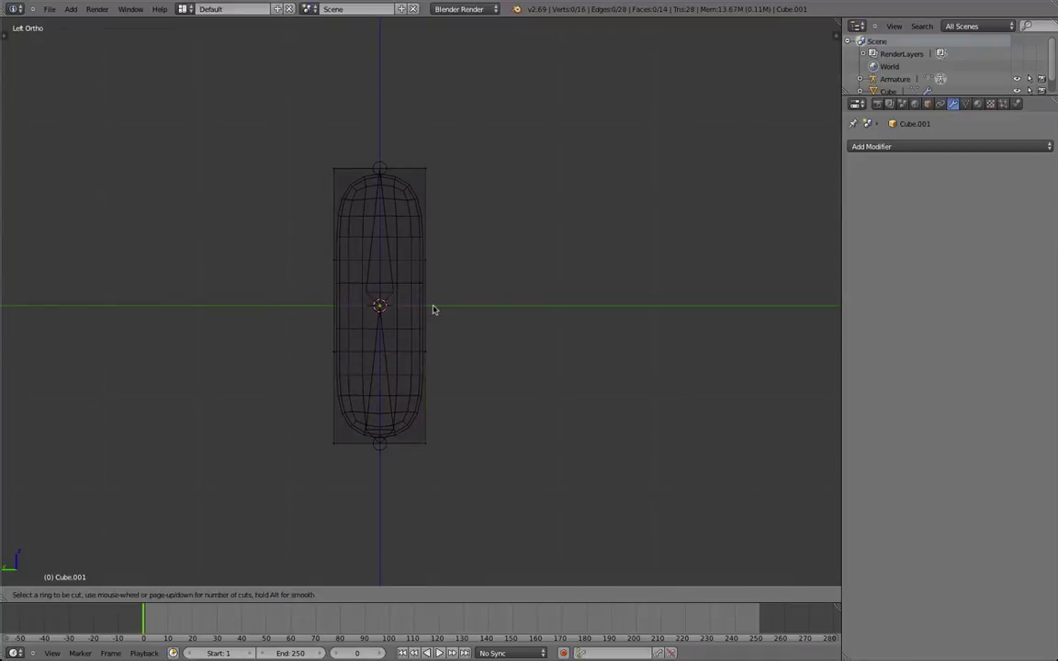
{"action": "left_click", "coordinate": [431, 311]}
{"action": "right_click", "coordinate": [428, 314]}
{"action": "key", "text": "ctrl+b"}
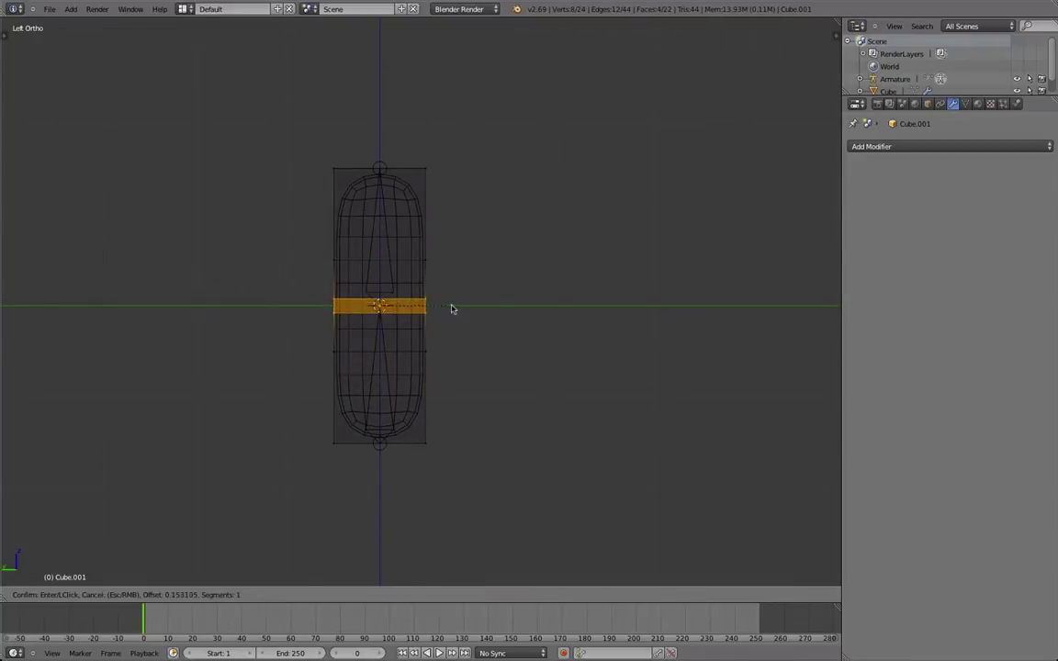
{"action": "left_click", "coordinate": [453, 308]}
{"action": "key", "text": "ctrl+r"}
{"action": "key", "text": "Escape"}
{"action": "key", "text": "Tab"}
{"action": "right_click", "coordinate": [401, 219]}
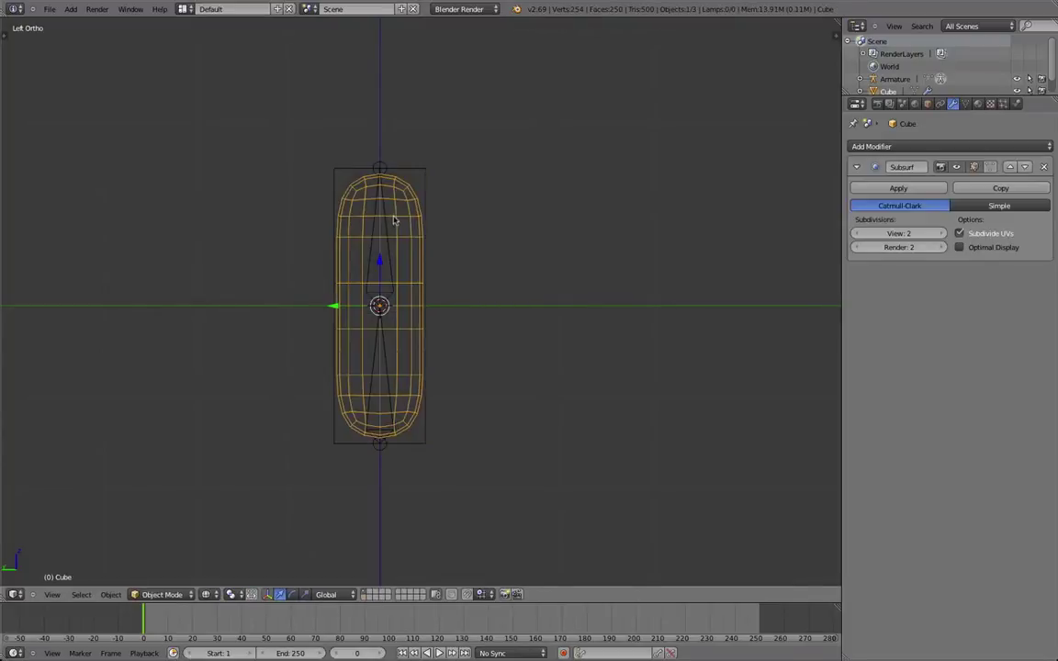
{"action": "scroll", "coordinate": [349, 195], "scroll_direction": "up", "scroll_amount": 4}
{"action": "scroll", "coordinate": [382, 204], "scroll_direction": "down", "scroll_amount": 3}
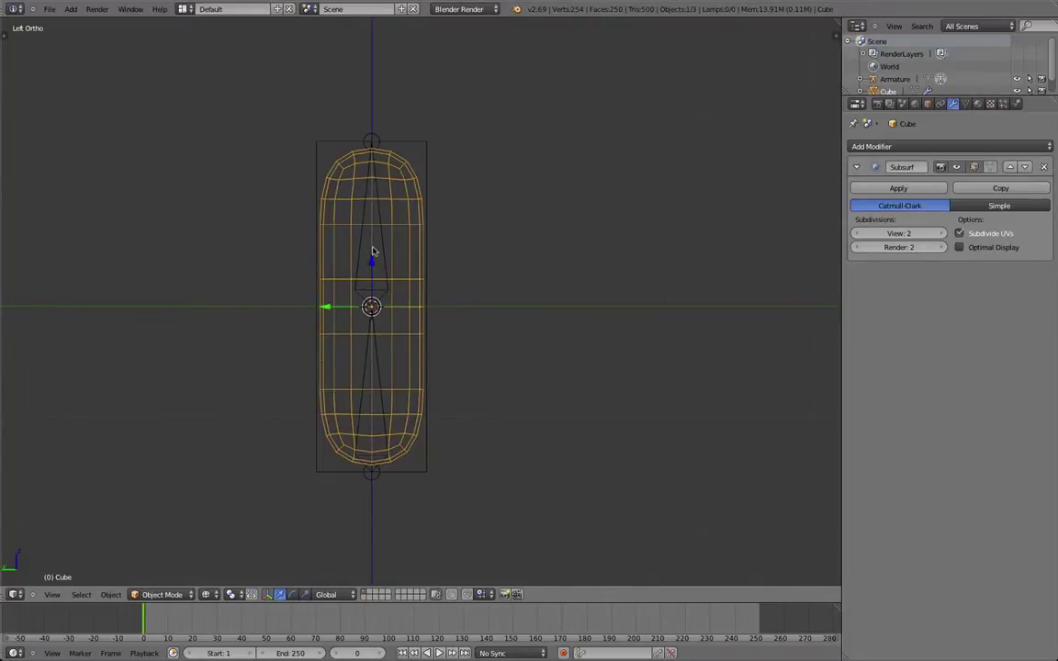
{"action": "right_click", "coordinate": [377, 241]}
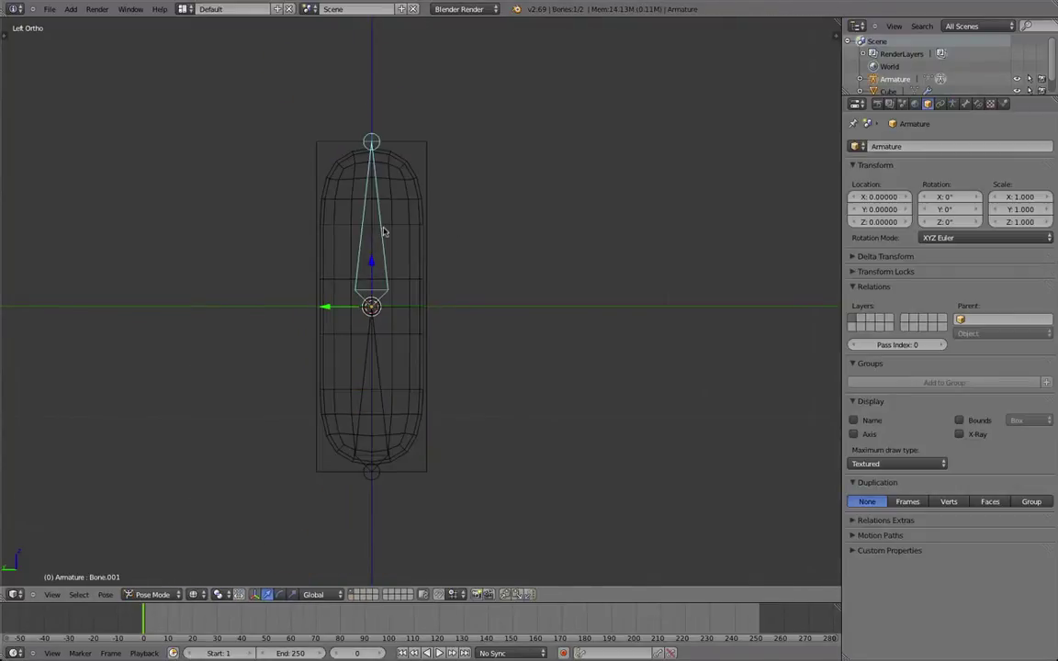
{"action": "key", "text": "XF86AudioLowerVolume"}
{"action": "mouse_move", "coordinate": [392, 217]}
{"action": "middle_mouse_down", "text": "shift"}
{"action": "mouse_move", "coordinate": [416, 182]}
{"action": "mouse_move", "coordinate": [408, 202]}
{"action": "middle_mouse_up", "text": "shift"}
{"action": "key", "text": "ctrl+KP_3"}
{"action": "right_click", "coordinate": [408, 204]}
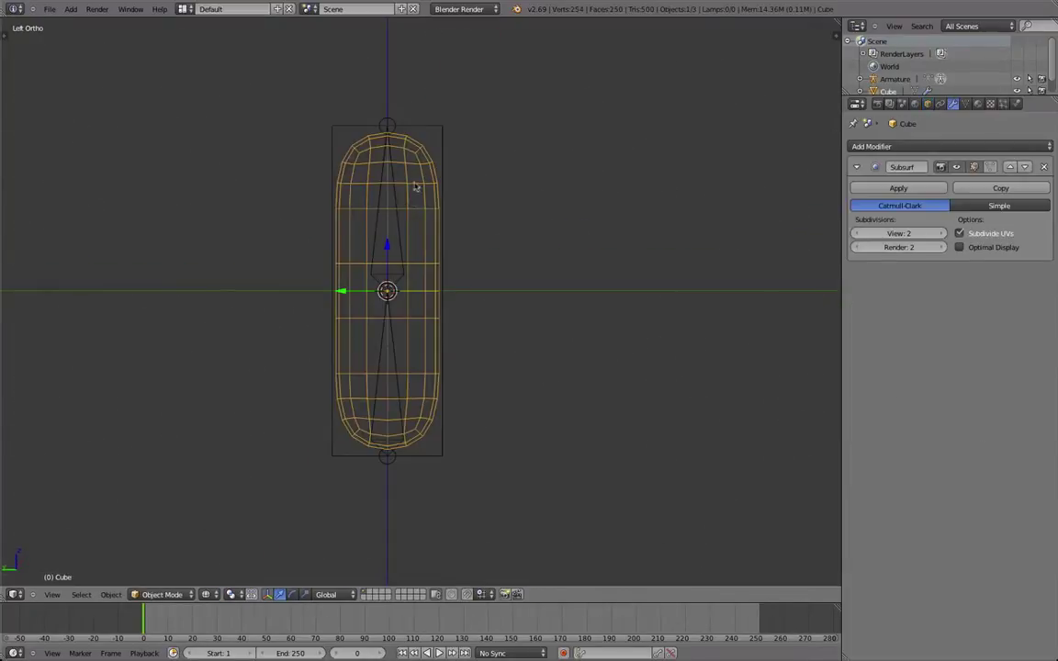
{"action": "key", "text": "a"}
{"action": "key", "text": "a"}
{"action": "scroll", "coordinate": [413, 191], "scroll_direction": "up", "scroll_amount": 2}
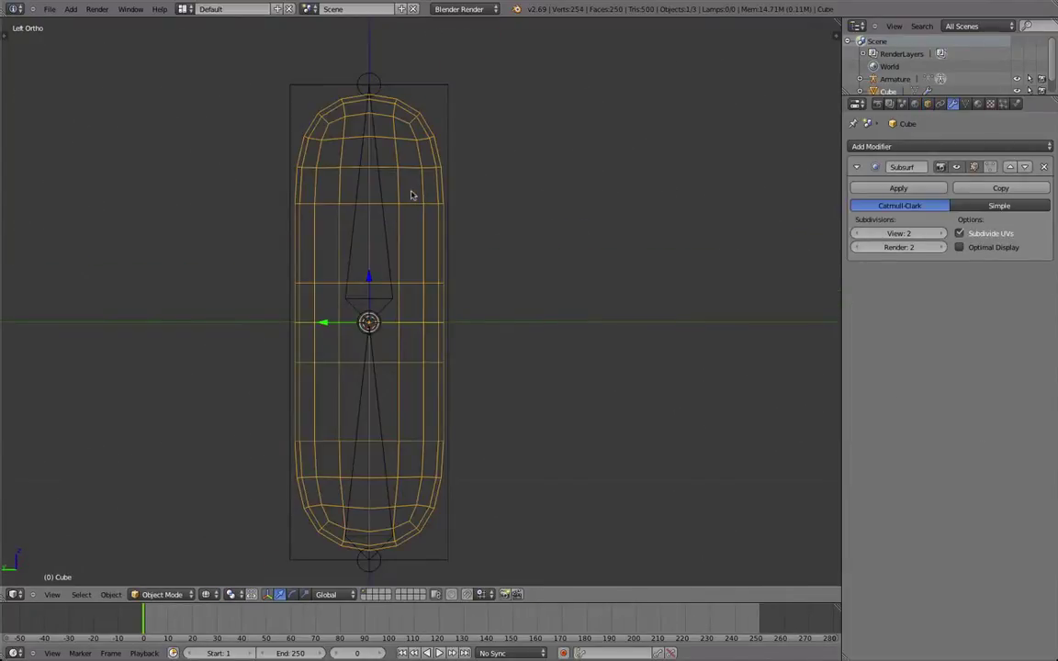
{"action": "key", "text": "a"}
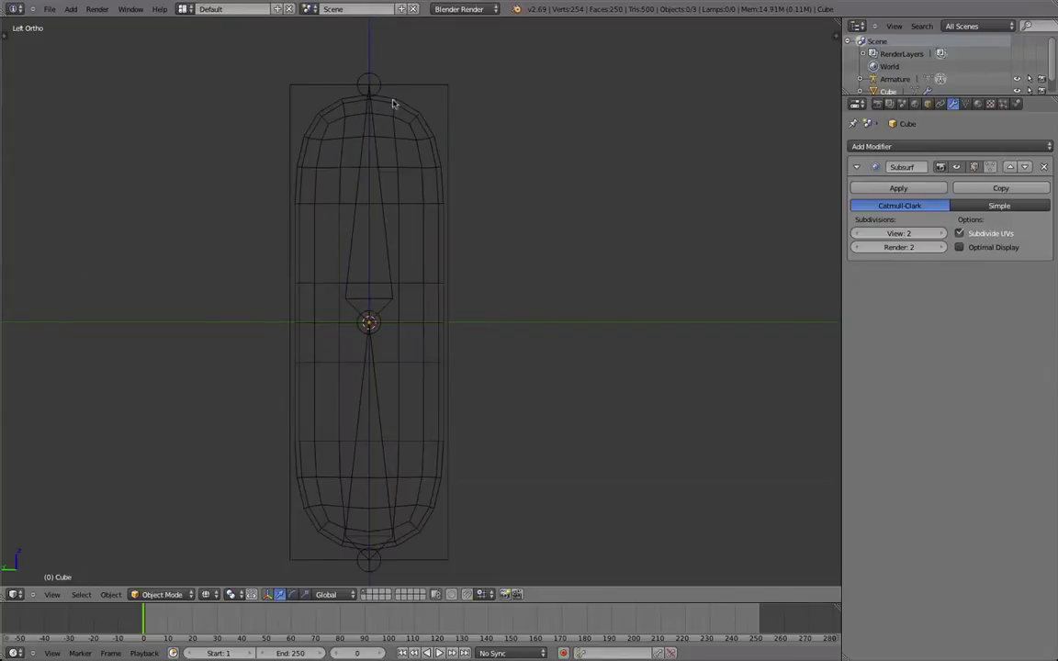
Set the surrounding box's maximum draw type to Wire so the capsule shows through in solid shading
{"action": "right_click", "coordinate": [395, 85]}
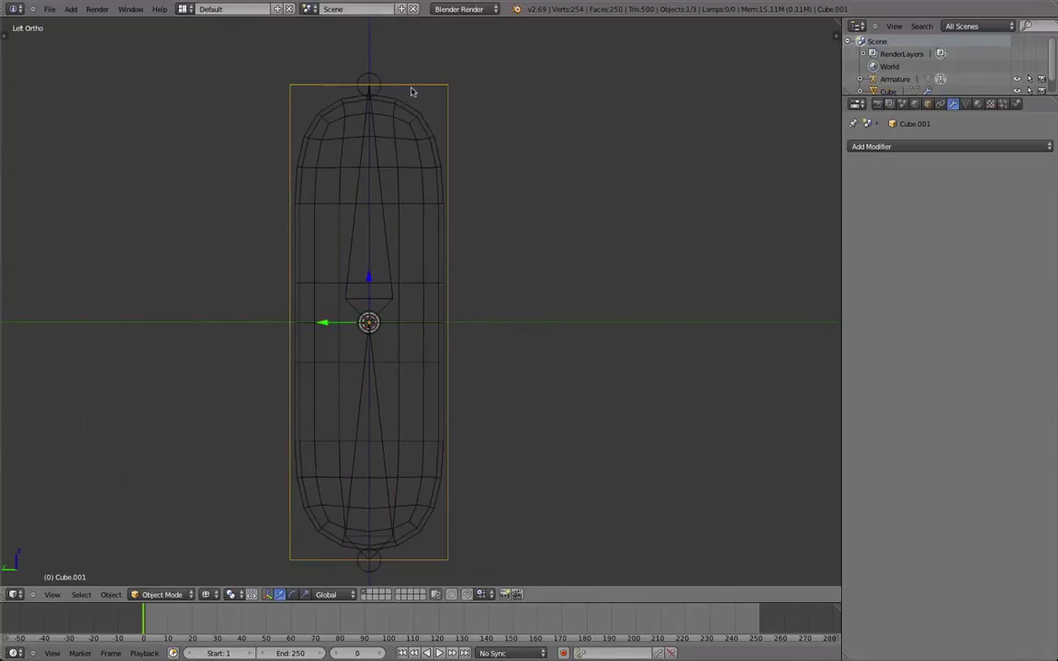
{"action": "mouse_move", "coordinate": [383, 177]}
{"action": "middle_mouse_down"}
{"action": "mouse_move", "coordinate": [384, 208]}
{"action": "mouse_move", "coordinate": [437, 246]}
{"action": "mouse_move", "coordinate": [377, 238]}
{"action": "middle_mouse_up"}
{"action": "key", "text": "z"}
{"action": "left_click", "coordinate": [927, 104]}
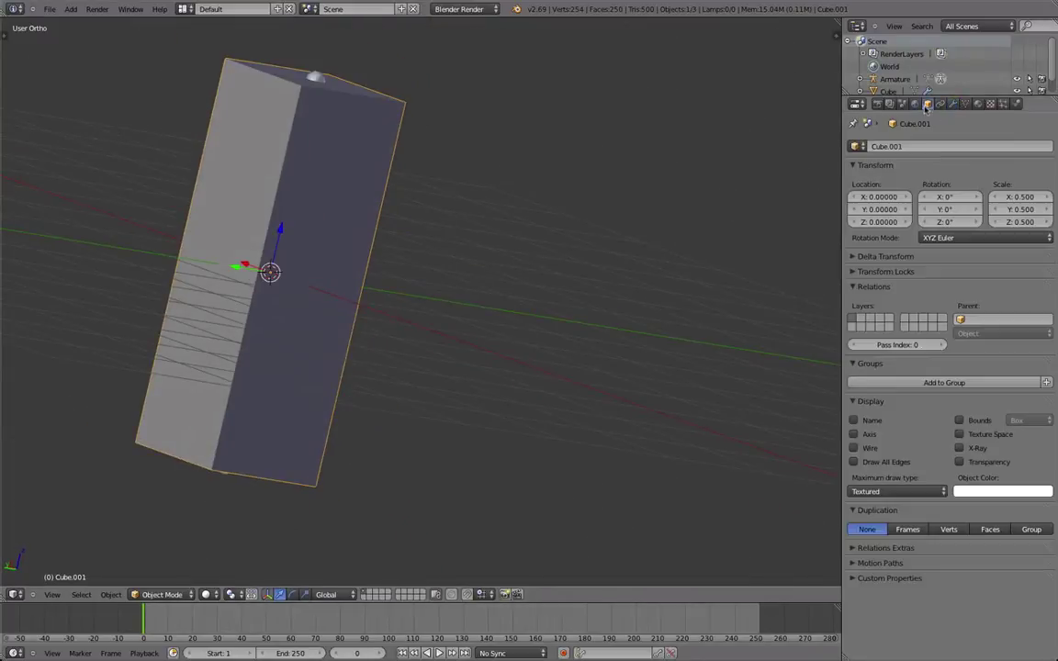
{"action": "left_click", "coordinate": [887, 491]}
{"action": "left_click", "coordinate": [882, 465]}
{"action": "key", "text": "ctrl+KP_3"}
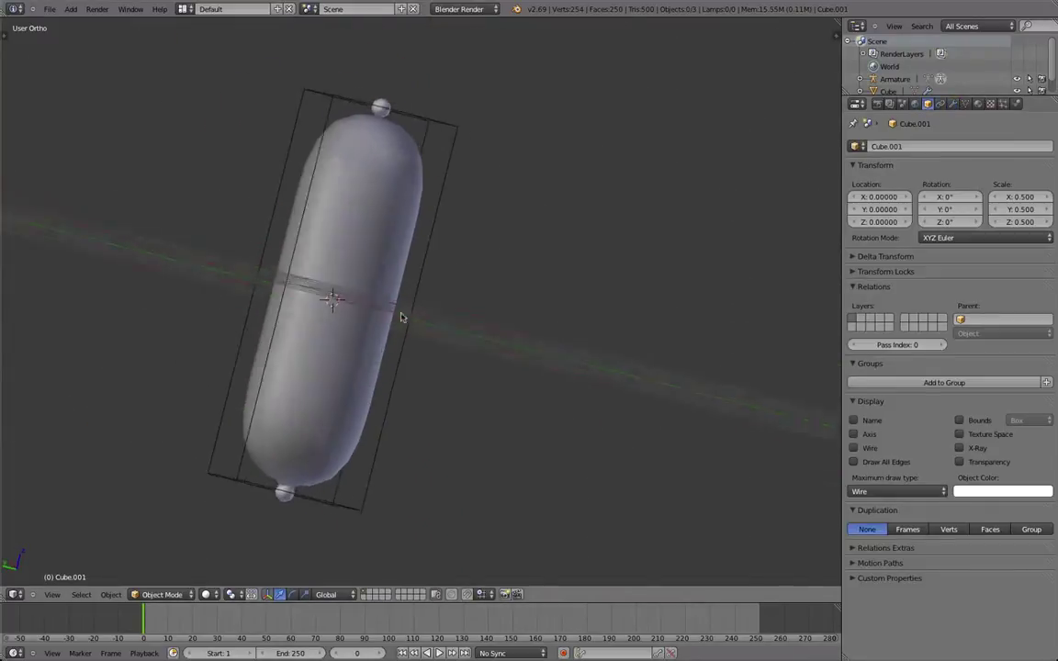
{"action": "scroll", "coordinate": [362, 196], "scroll_direction": "down", "scroll_amount": 2}
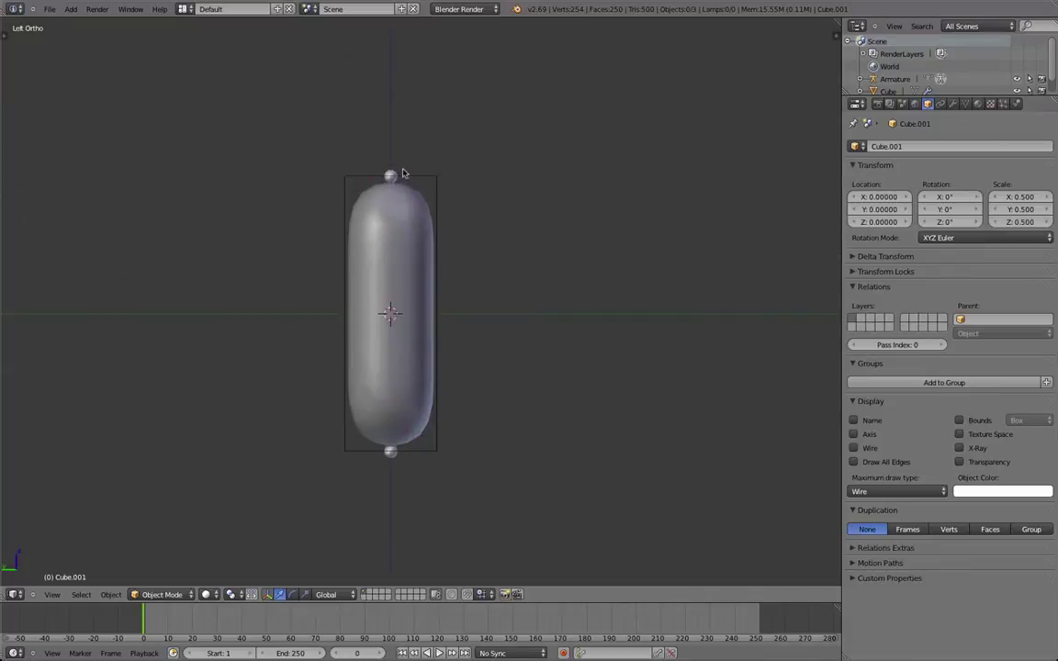
Parent the wire box to the armature with automatic weights and test-bend the upper bone
{"action": "right_click", "coordinate": [404, 182]}
{"action": "right_click", "coordinate": [397, 179], "text": "shift"}
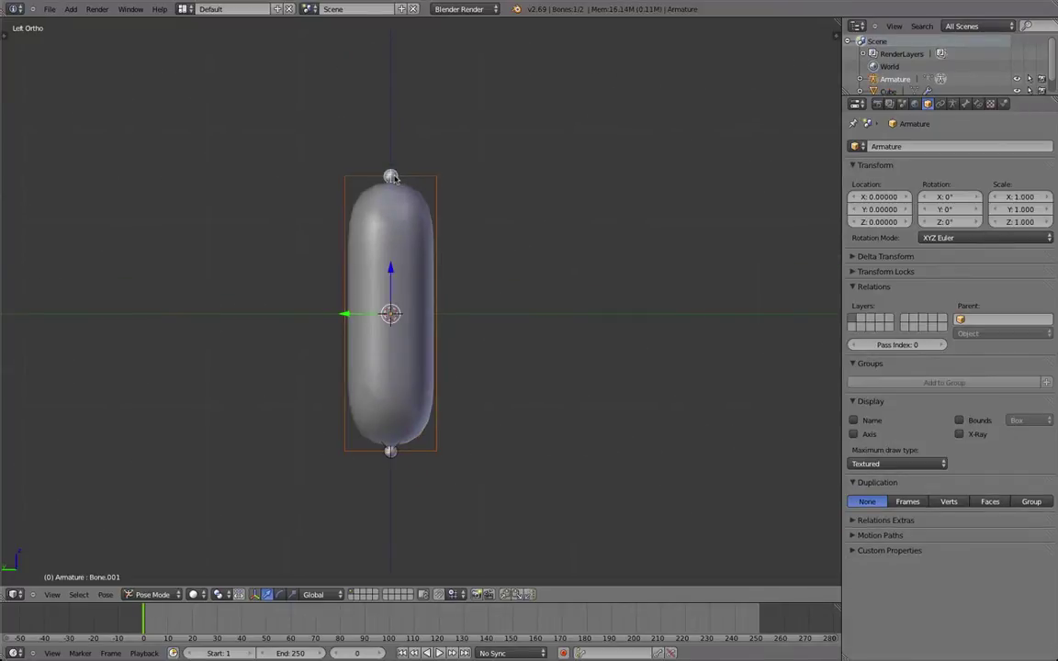
{"action": "key", "text": "ctrl+p"}
{"action": "left_click", "coordinate": [396, 178]}
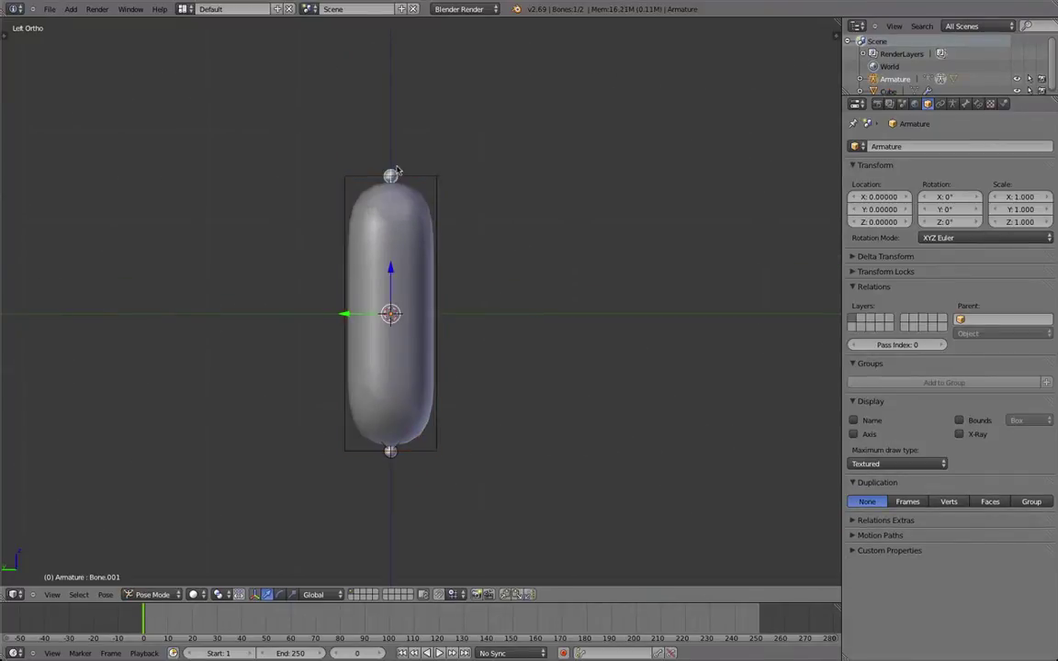
{"action": "key", "text": "r"}
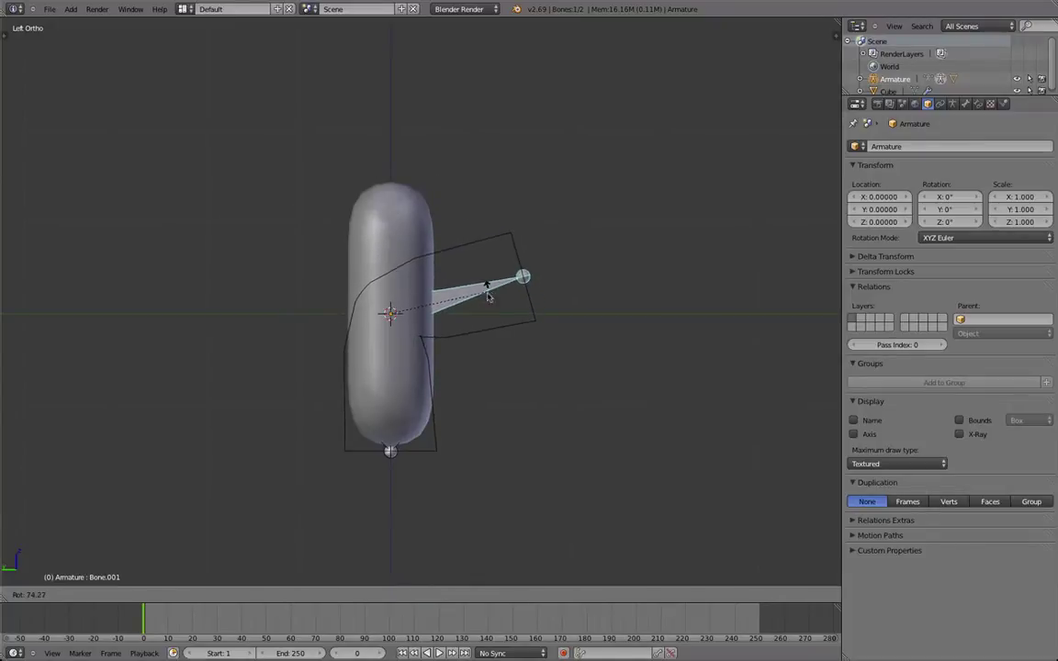
{"action": "key", "text": "Escape"}
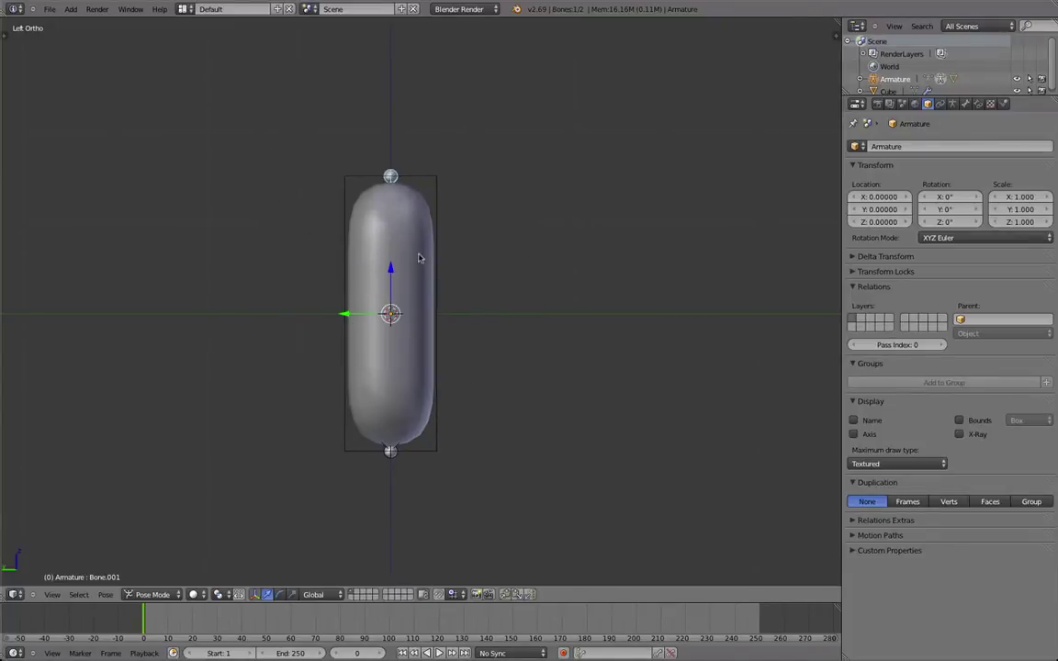
Add a Mesh Deform modifier to the capsule with Cube.001 as the cage object and bind it
{"action": "right_click", "coordinate": [426, 225]}
{"action": "left_click", "coordinate": [953, 102]}
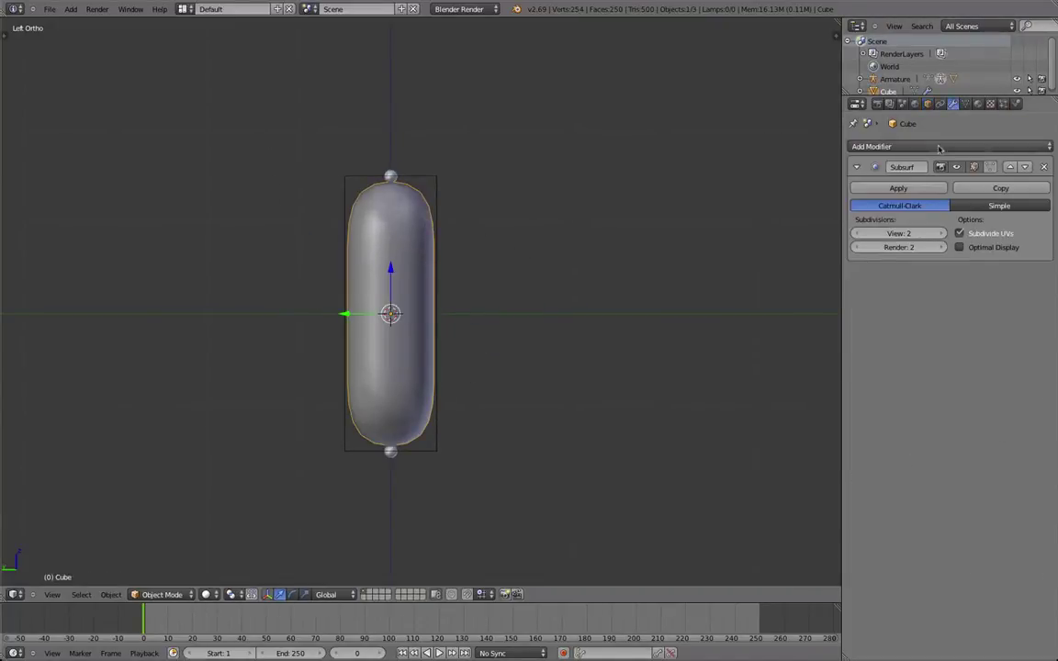
{"action": "left_click", "coordinate": [949, 146]}
{"action": "left_click", "coordinate": [876, 269]}
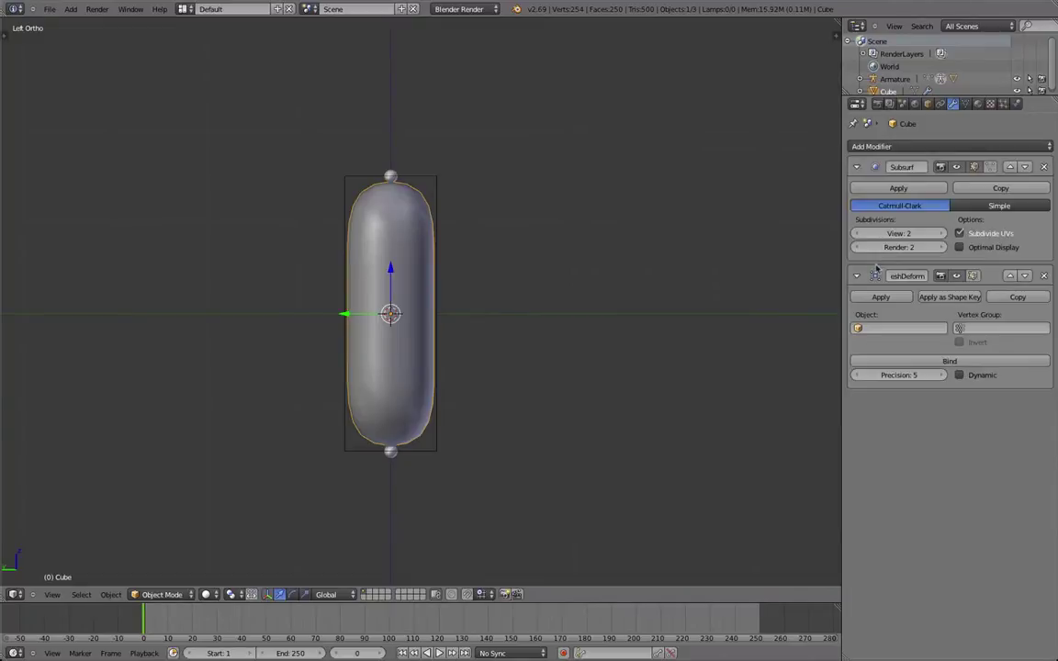
{"action": "left_click", "coordinate": [906, 327]}
{"action": "left_click", "coordinate": [900, 359]}
{"action": "left_click", "coordinate": [901, 362]}
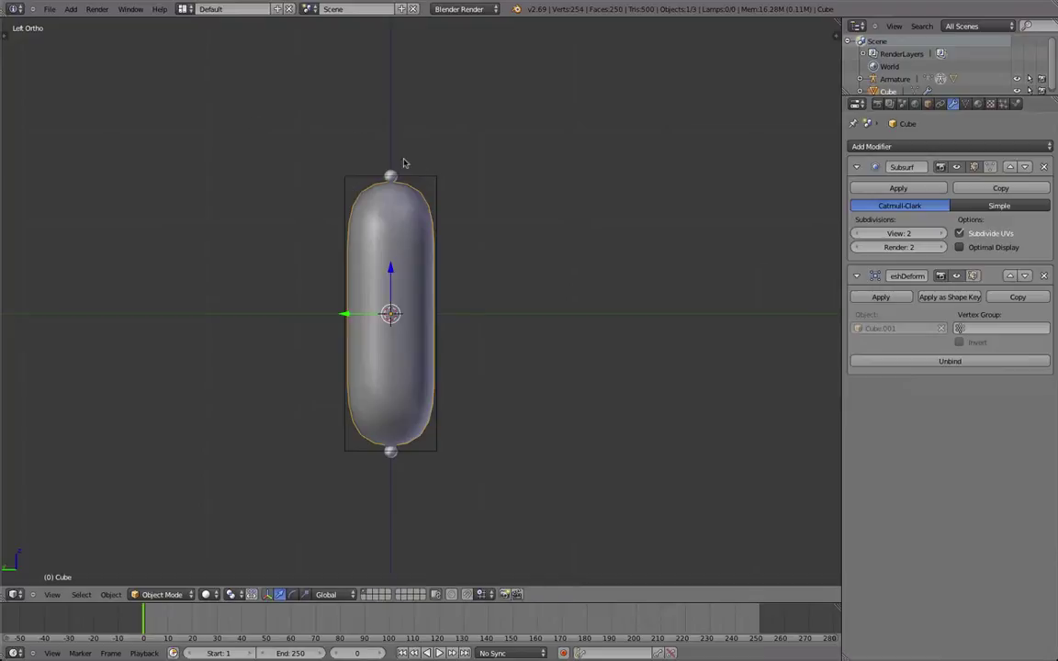
Try moving the cage's top vertices in Edit Mode to test the capsule's response, and cancel the move
{"action": "right_click", "coordinate": [391, 174]}
{"action": "right_click", "coordinate": [422, 175]}
{"action": "key", "text": "Tab"}
{"action": "key", "text": "b"}
{"action": "key", "text": "Escape"}
{"action": "key", "text": "z"}
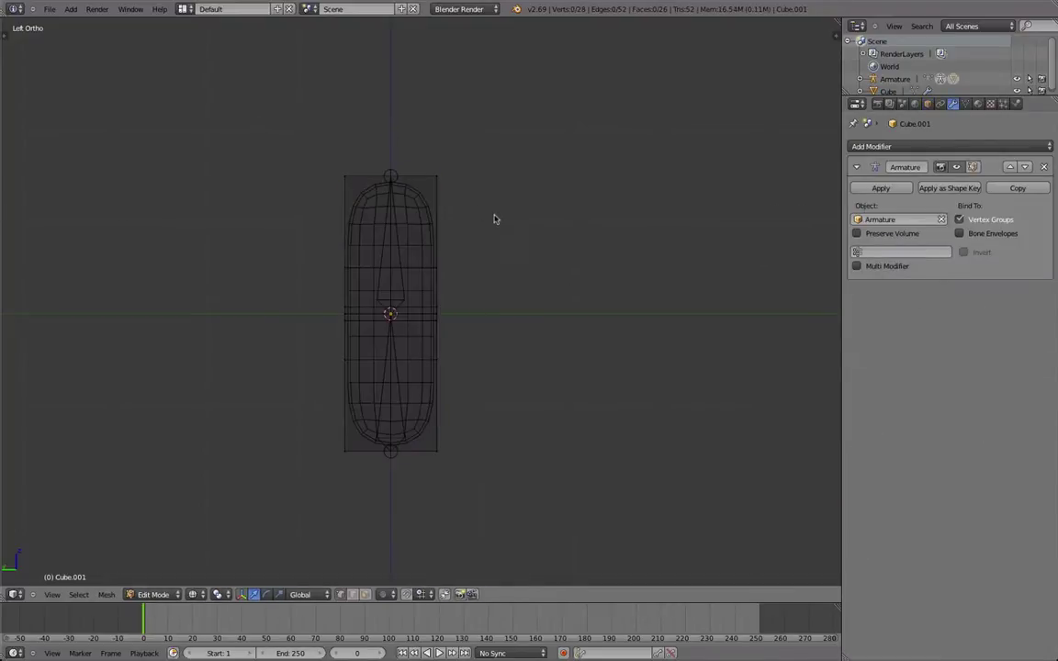
{"action": "key", "text": "g"}
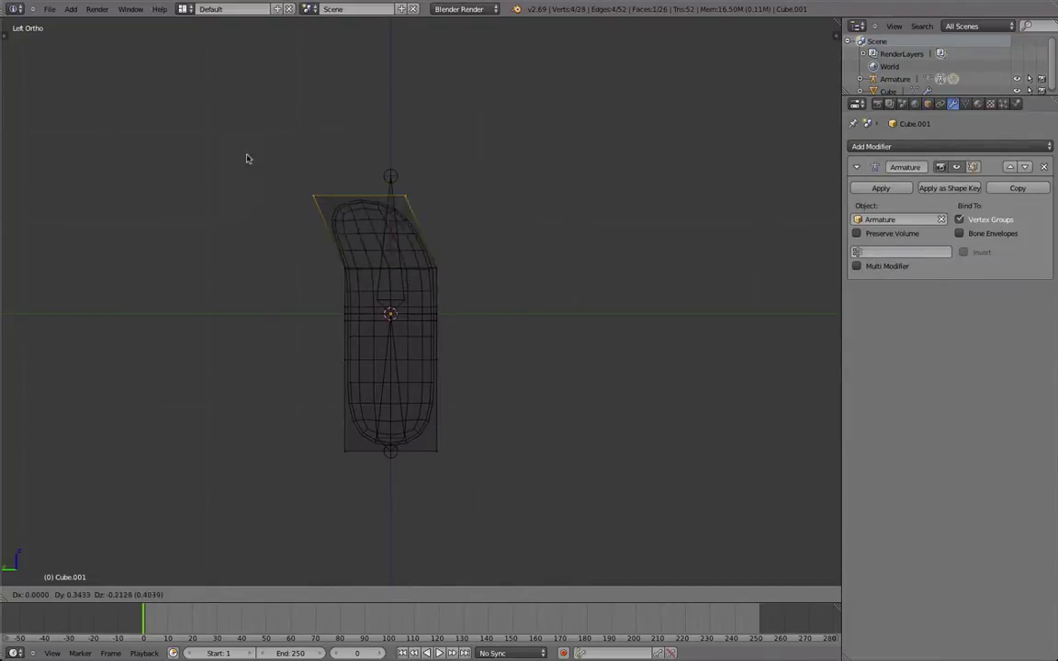
{"action": "right_click", "coordinate": [248, 158]}
{"action": "key", "text": "Tab"}
Rotate the upper bone until nearly horizontal in solid shading and inspect the elbow up close
{"action": "right_click", "coordinate": [424, 217]}
{"action": "key", "text": "z"}
{"action": "key", "text": "r"}
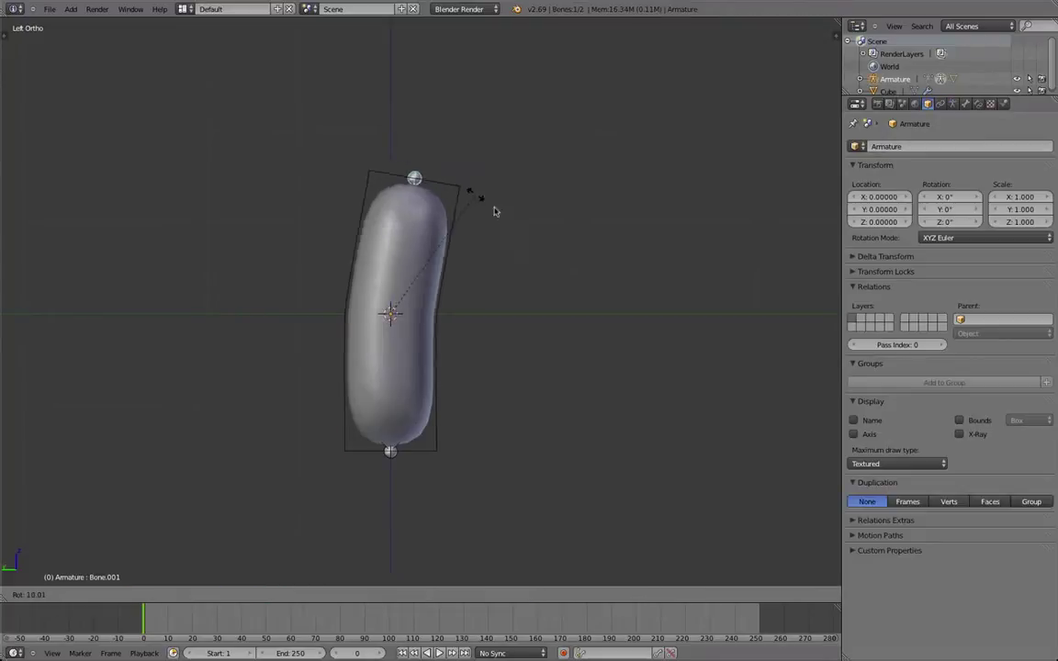
{"action": "left_click", "coordinate": [538, 371]}
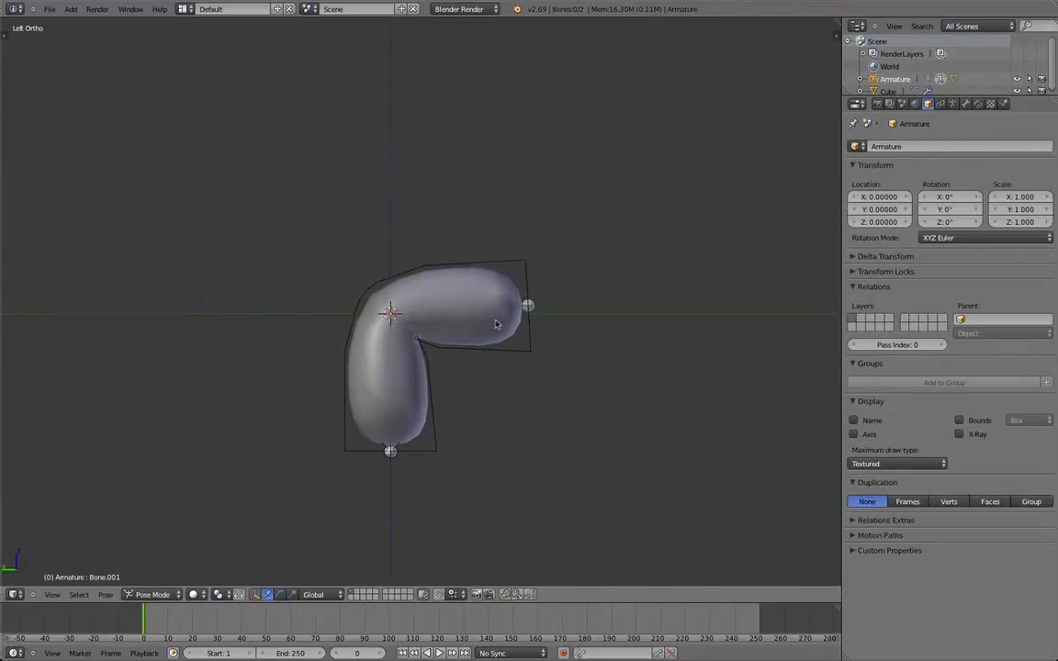
{"action": "middle_click_drag", "start_coordinate": [497, 323], "coordinate": [590, 323]}
{"action": "scroll", "coordinate": [274, 290], "scroll_direction": "up", "scroll_amount": 3}
{"action": "scroll", "coordinate": [591, 323], "scroll_direction": "up", "scroll_amount": 4}
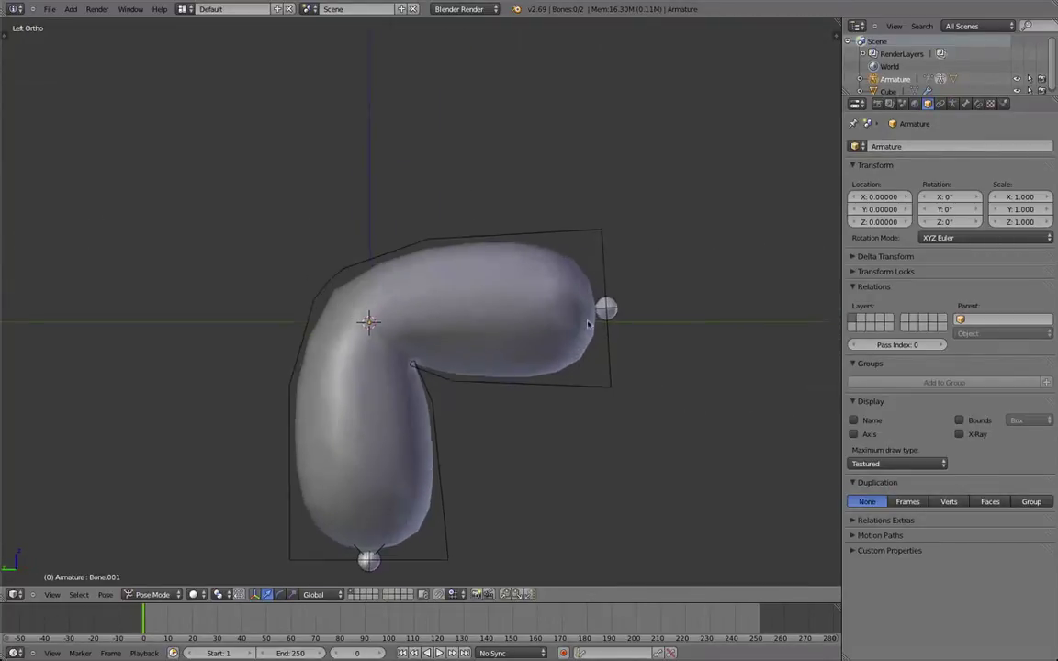
Swing the upper bone over to the opposite side to test the reverse elbow bend
{"action": "right_click", "coordinate": [725, 319]}
{"action": "key", "text": "r"}
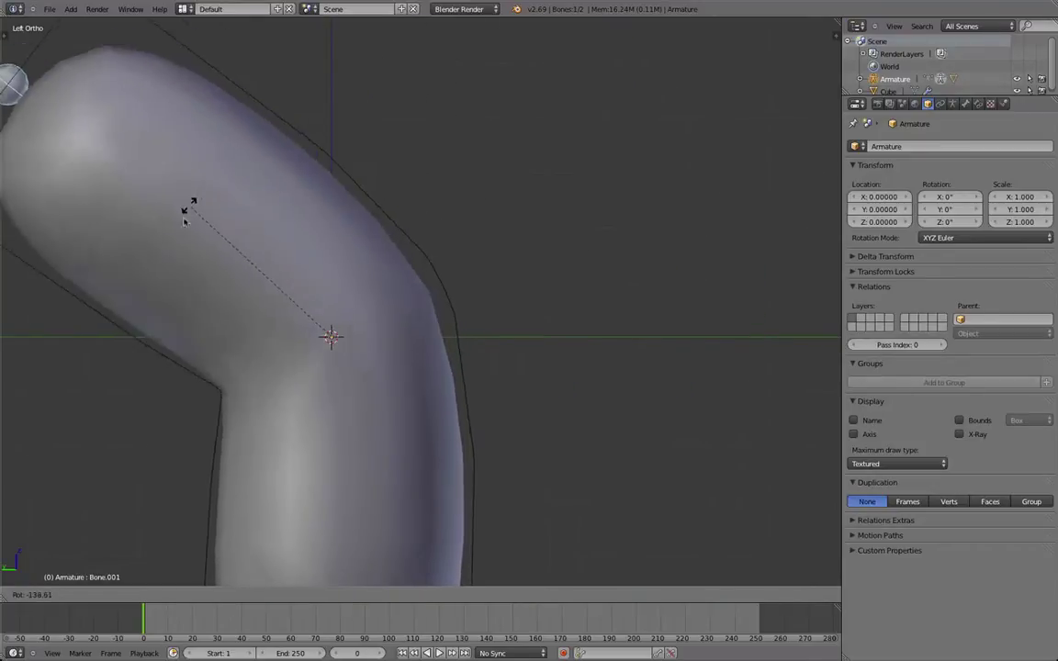
{"action": "left_click", "coordinate": [449, 234]}
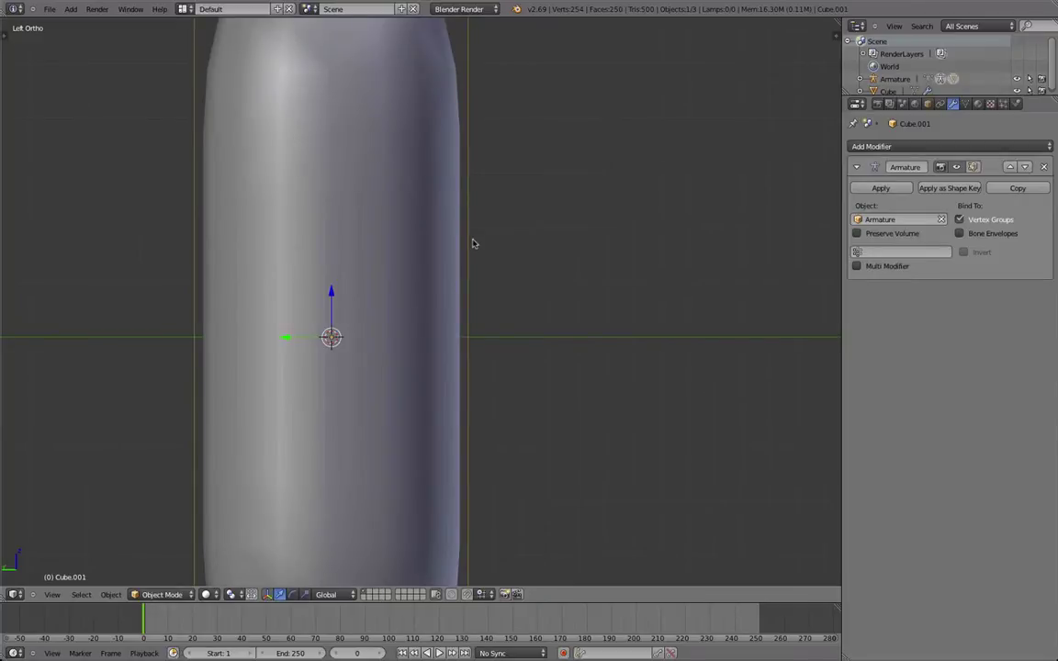
Test-bend the upper bone repeatedly in the left view, cancelling each rotation
{"action": "scroll", "coordinate": [491, 192], "scroll_direction": "down", "scroll_amount": 3}
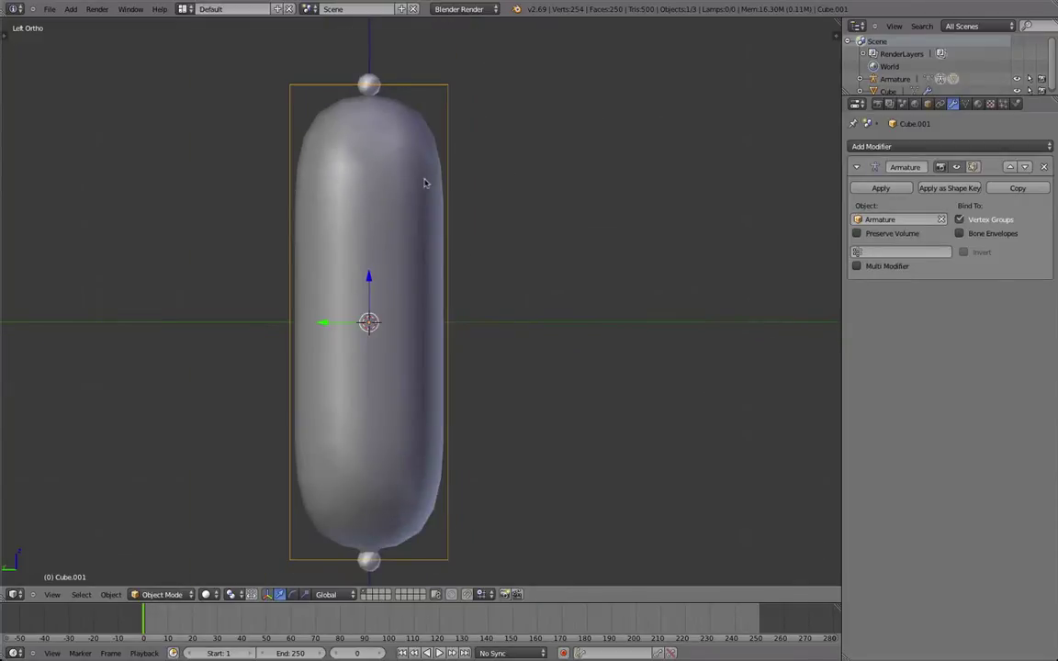
{"action": "middle_click_drag", "start_coordinate": [414, 152], "coordinate": [411, 190]}
{"action": "key", "text": "ctrl+KP_3"}
{"action": "right_click", "coordinate": [384, 126]}
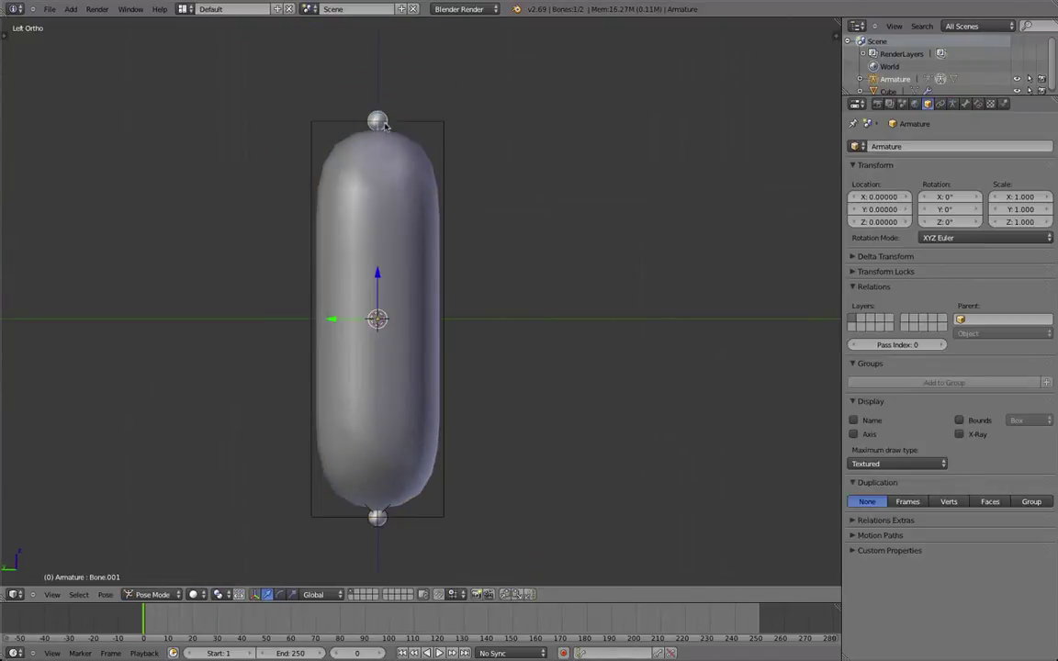
{"action": "key", "text": "r"}
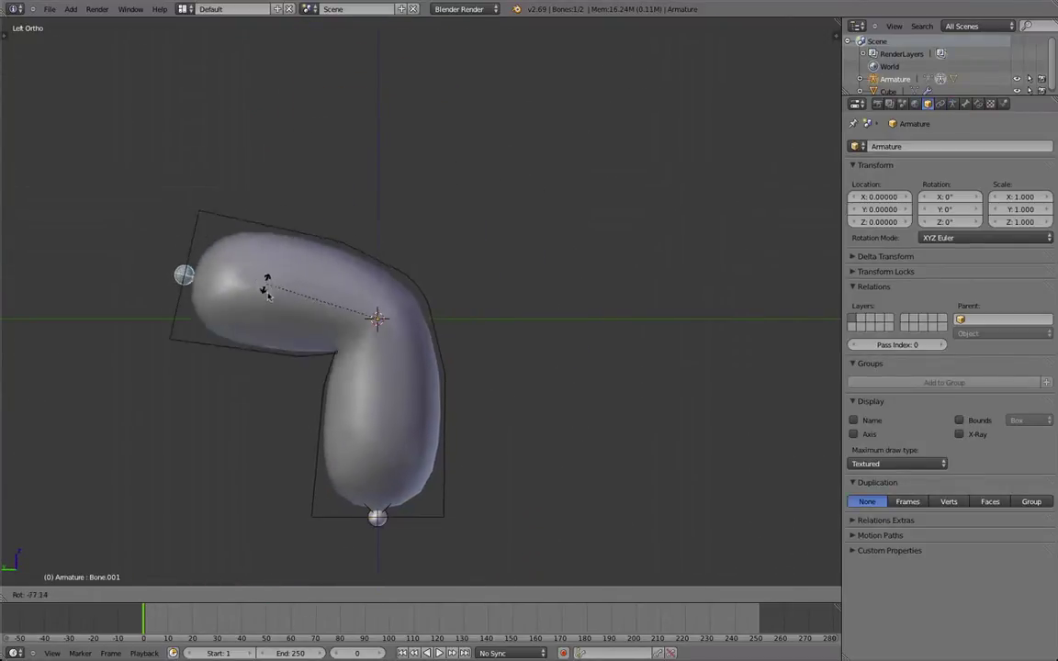
{"action": "key", "text": "Escape"}
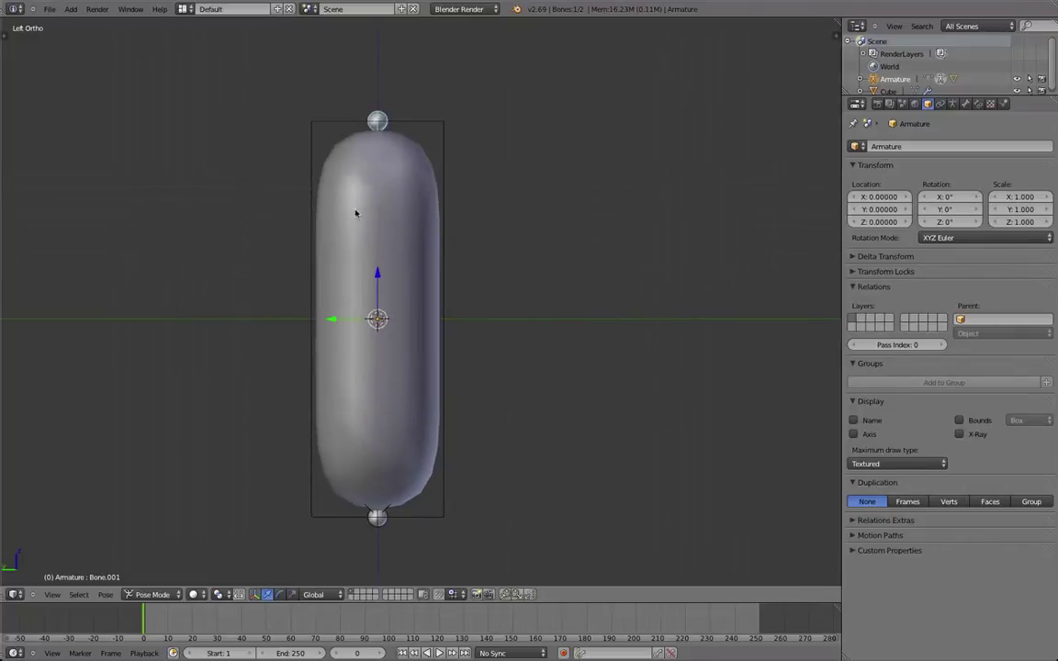
{"action": "right_click", "coordinate": [392, 134]}
{"action": "key", "text": "r"}
{"action": "right_click", "coordinate": [393, 131]}
{"action": "right_click", "coordinate": [392, 129]}
{"action": "key", "text": "r"}
{"action": "right_click", "coordinate": [480, 230]}
Examine the cage's edge loops and how it encloses the capsule, in wireframe and from several angles
{"action": "right_click", "coordinate": [442, 191]}
{"action": "key", "text": "z"}
{"action": "middle_click_drag", "start_coordinate": [439, 220], "coordinate": [414, 211]}
{"action": "key", "text": "z"}
{"action": "scroll", "coordinate": [406, 267], "scroll_direction": "down", "scroll_amount": 2}
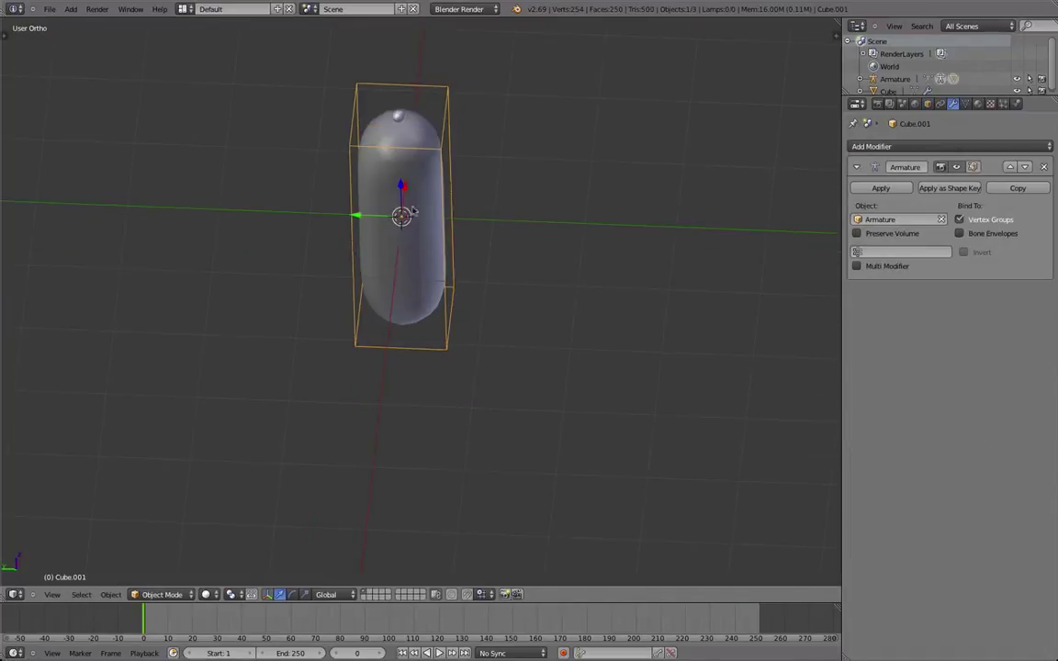
{"action": "scroll", "coordinate": [413, 211], "scroll_direction": "up", "scroll_amount": 4}
{"action": "key", "text": "Tab"}
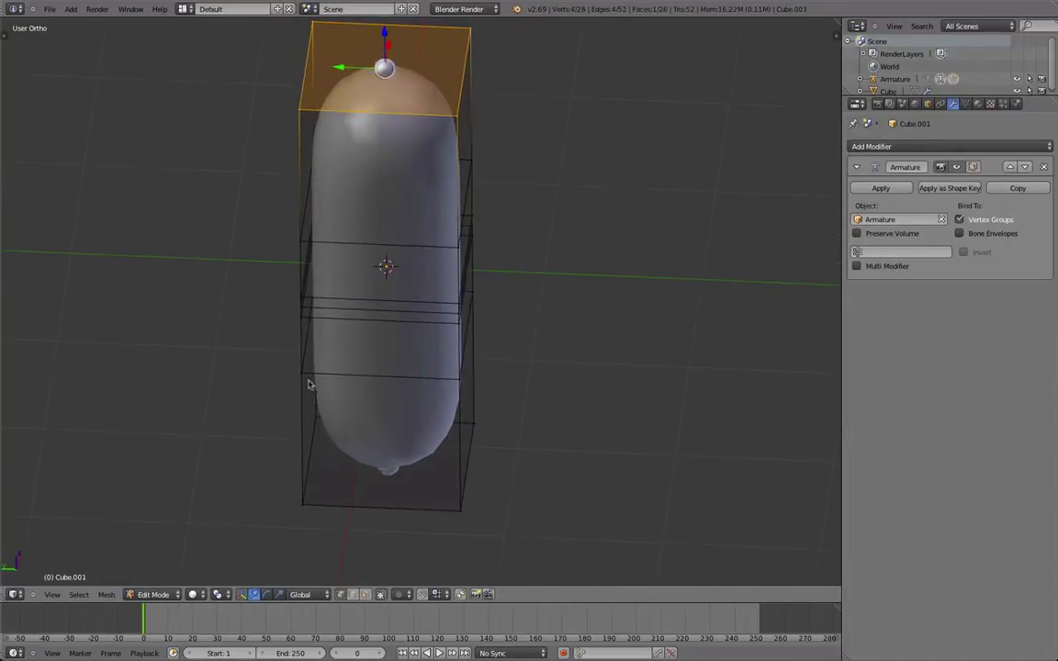
{"action": "key", "text": "z"}
{"action": "middle_click_drag", "start_coordinate": [311, 384], "coordinate": [337, 298]}
{"action": "key", "text": "Tab"}
{"action": "scroll", "coordinate": [355, 184], "scroll_direction": "down", "scroll_amount": 1}
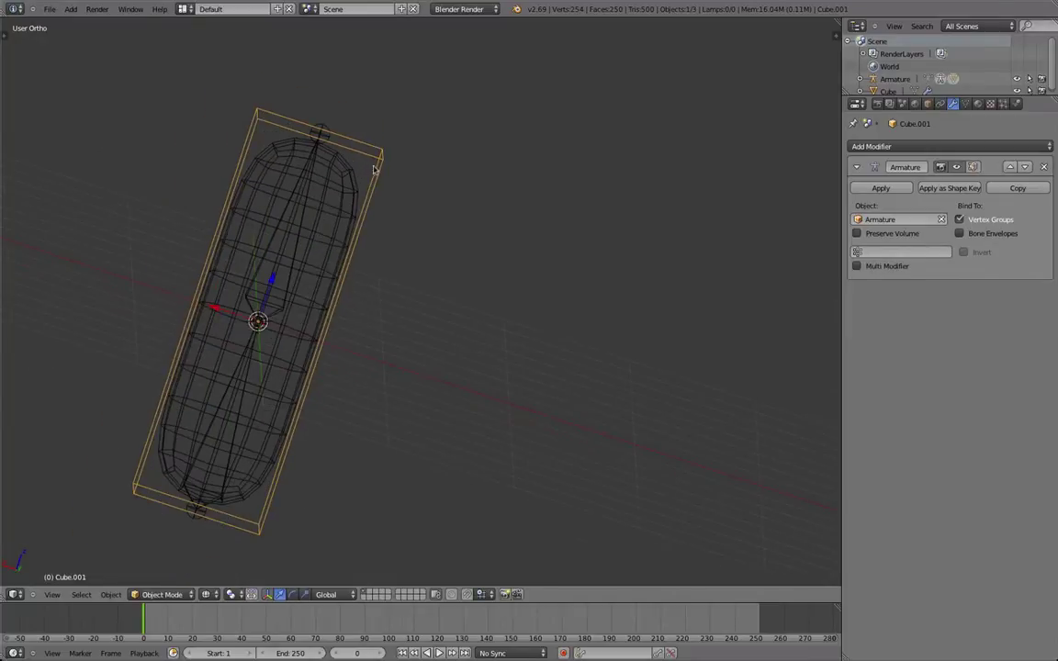
{"action": "middle_click_drag", "start_coordinate": [394, 158], "coordinate": [245, 342]}
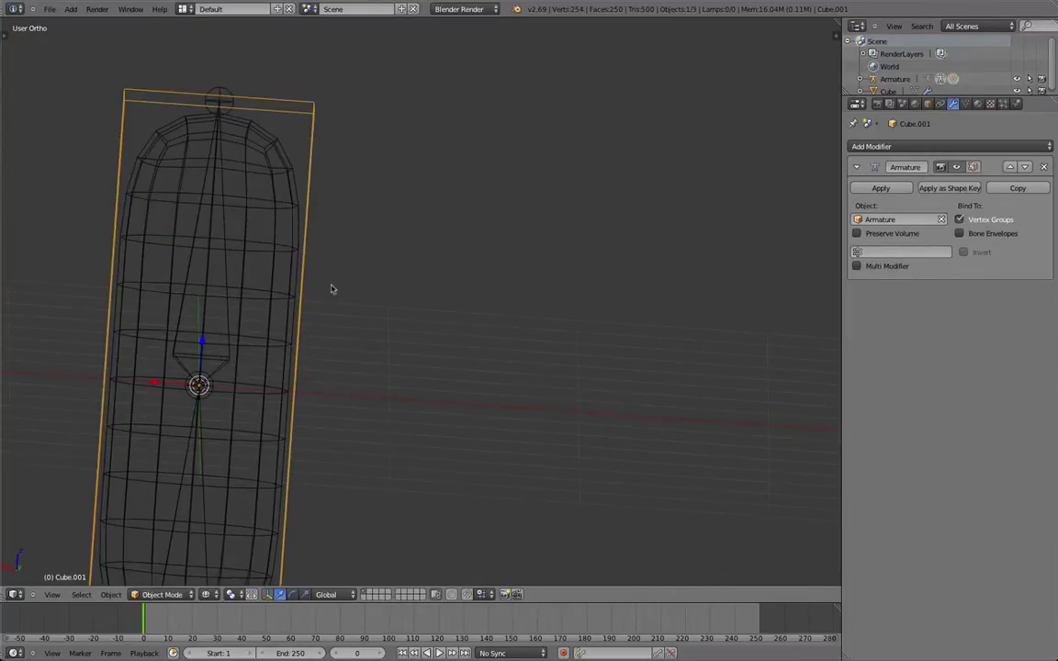
{"action": "key", "text": "z"}
{"action": "middle_click_drag", "start_coordinate": [412, 286], "coordinate": [412, 314]}
{"action": "key", "text": "z"}
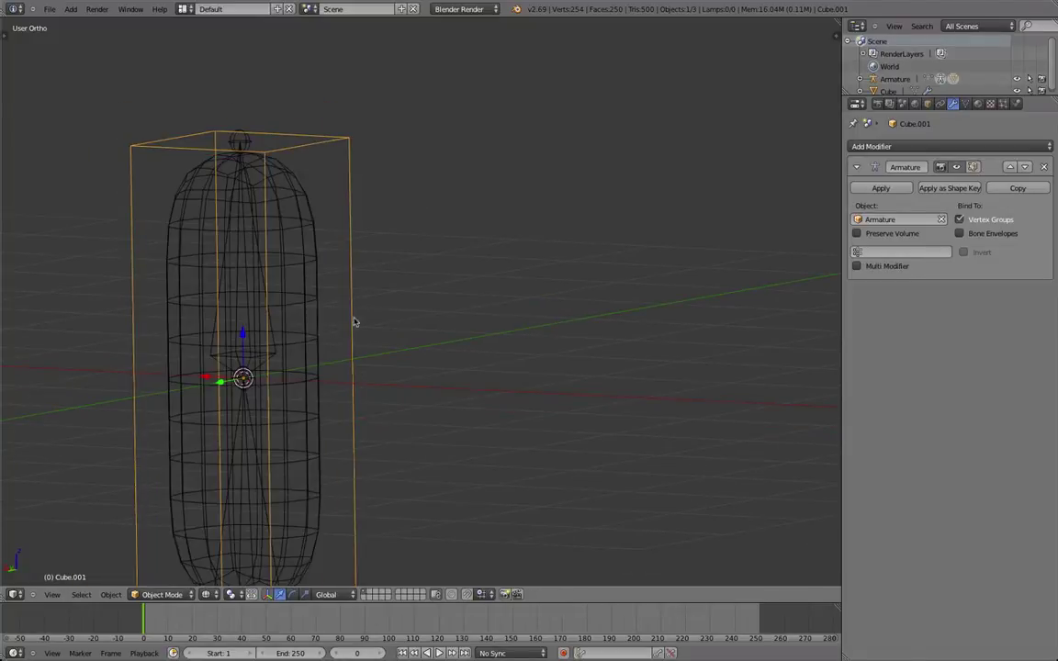
Return to solid shading in the left view, test-bend the upper bone twice, and cancel both rotations
{"action": "key", "text": "z"}
{"action": "scroll", "coordinate": [538, 338], "scroll_direction": "down", "scroll_amount": 2}
{"action": "key", "text": "ctrl+KP_3"}
{"action": "scroll", "coordinate": [442, 326], "scroll_direction": "up", "scroll_amount": 1}
{"action": "right_click", "coordinate": [392, 210]}
{"action": "key", "text": "r"}
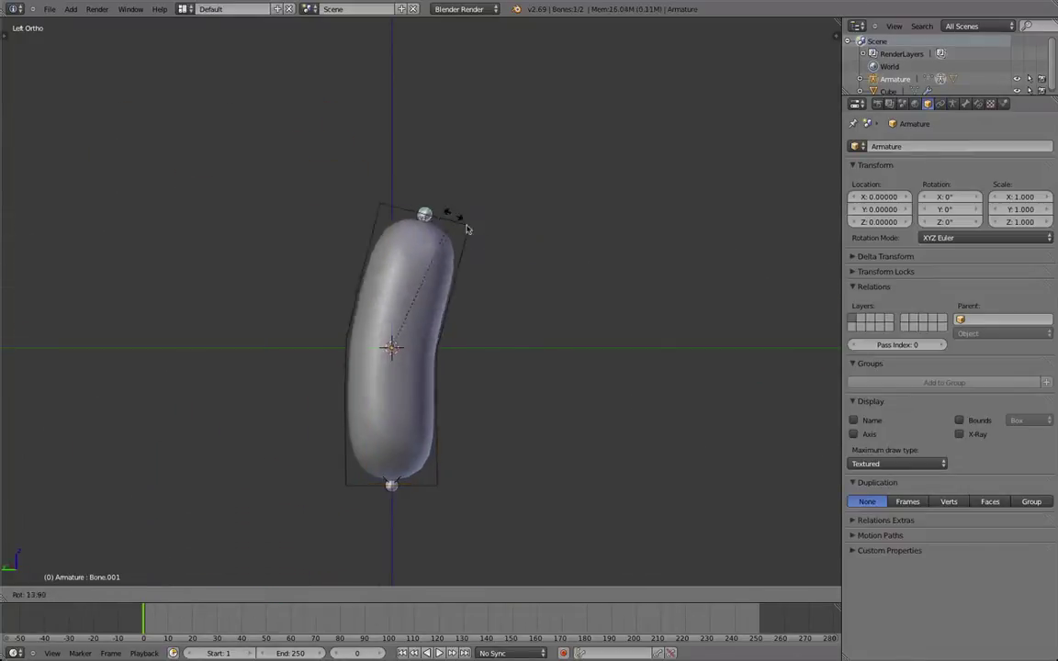
{"action": "right_click", "coordinate": [332, 314]}
{"action": "key", "text": "r"}
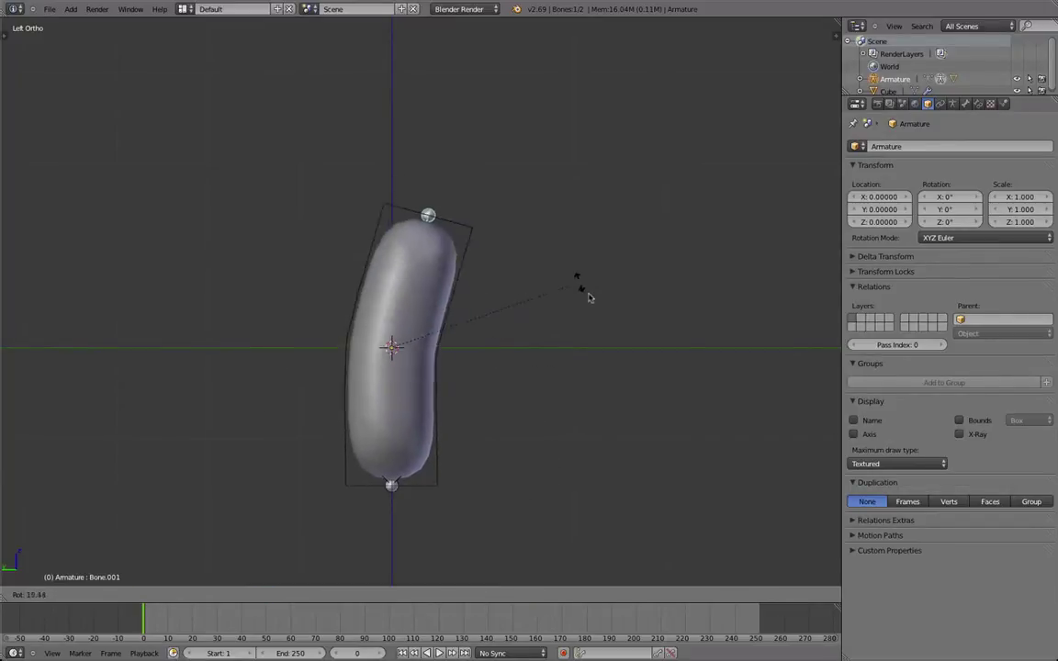
{"action": "right_click", "coordinate": [501, 203]}
Test a sideways bend of the upper bone from the back view and cancel it
{"action": "scroll", "coordinate": [500, 203], "scroll_direction": "up", "scroll_amount": 3}
{"action": "key", "text": "ctrl+KP_1"}
{"action": "key", "text": "r"}
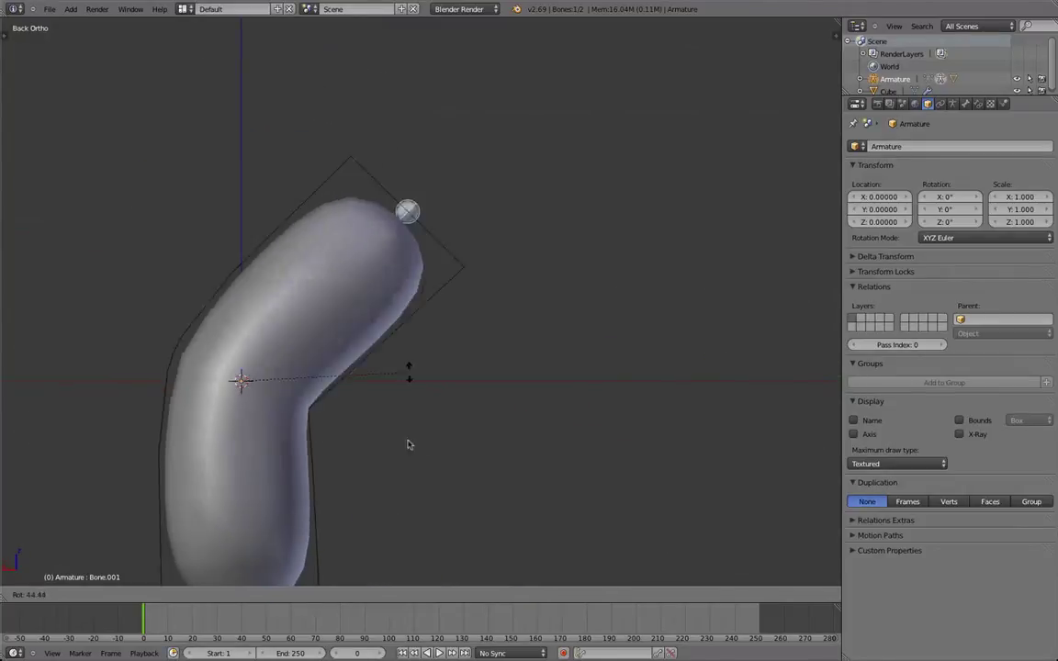
{"action": "right_click", "coordinate": [232, 243]}
Test-bend the upper bone in wireframe from the left view, cancel the rotation, and restore solid shading
{"action": "scroll", "coordinate": [401, 208], "scroll_direction": "up", "scroll_amount": 3}
{"action": "key", "text": "z"}
{"action": "scroll", "coordinate": [404, 209], "scroll_direction": "down", "scroll_amount": 4}
{"action": "middle_click_drag", "start_coordinate": [405, 229], "coordinate": [441, 388]}
{"action": "key", "text": "ctrl+KP_3"}
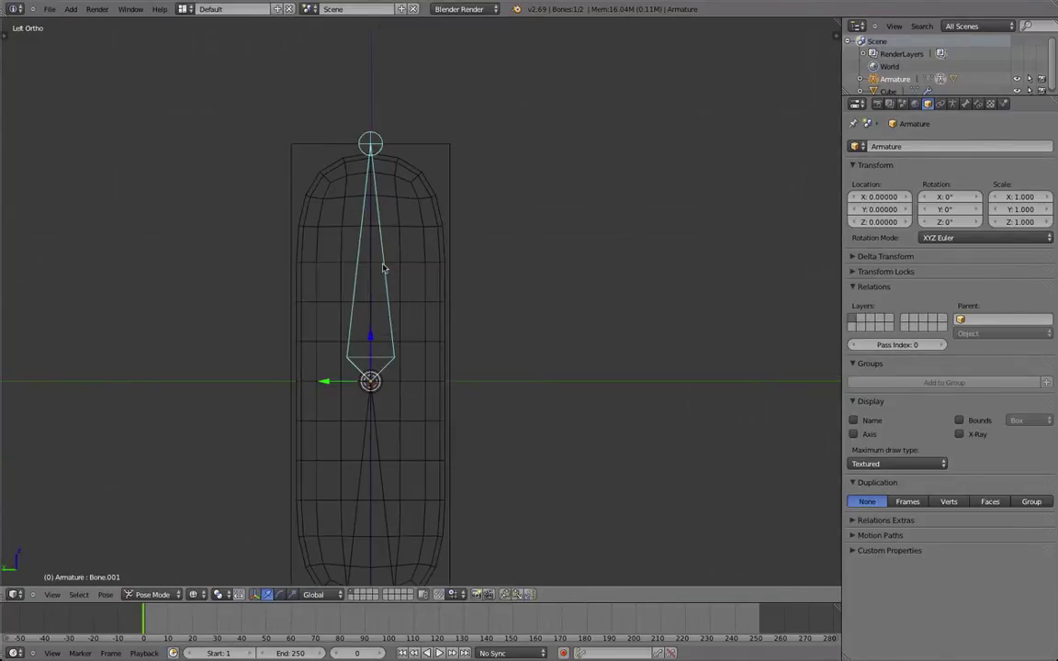
{"action": "key", "text": "r"}
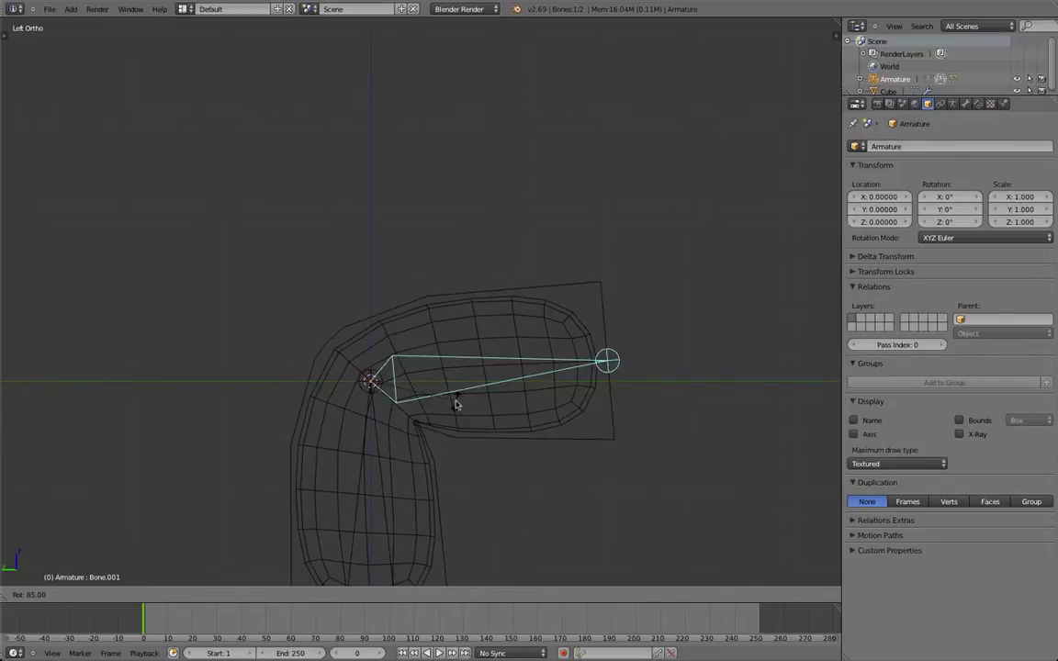
{"action": "key", "text": "Escape"}
{"action": "key", "text": "z"}
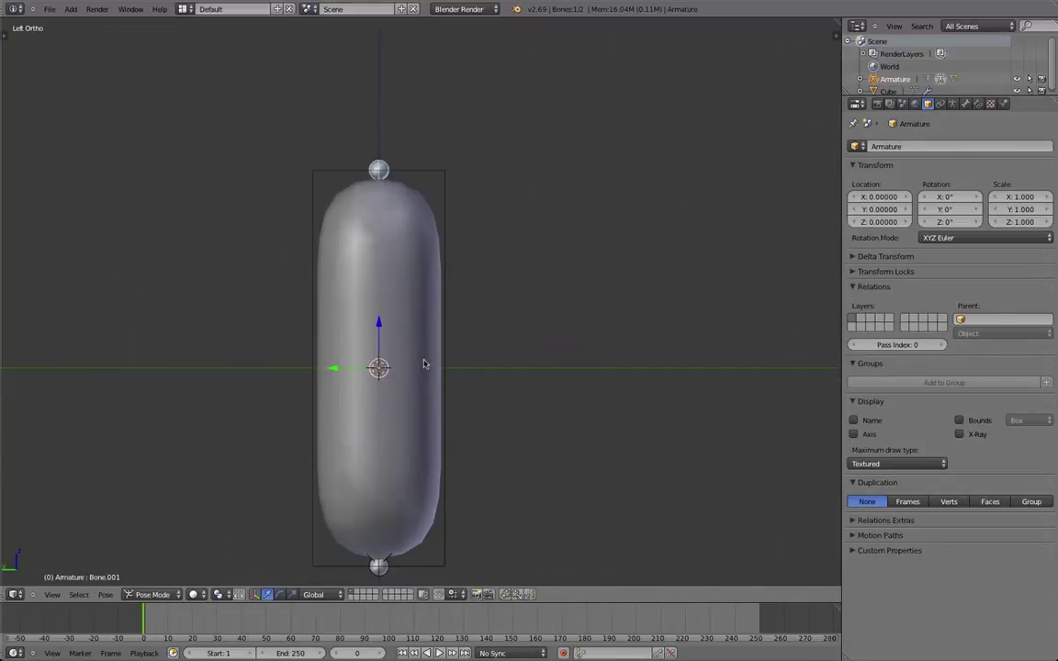
Rotate the upper bone about 90° in the left view so it lies horizontal, and check the bent elbow
{"action": "scroll", "coordinate": [438, 201], "scroll_direction": "down", "scroll_amount": 3}
{"action": "key", "text": "r"}
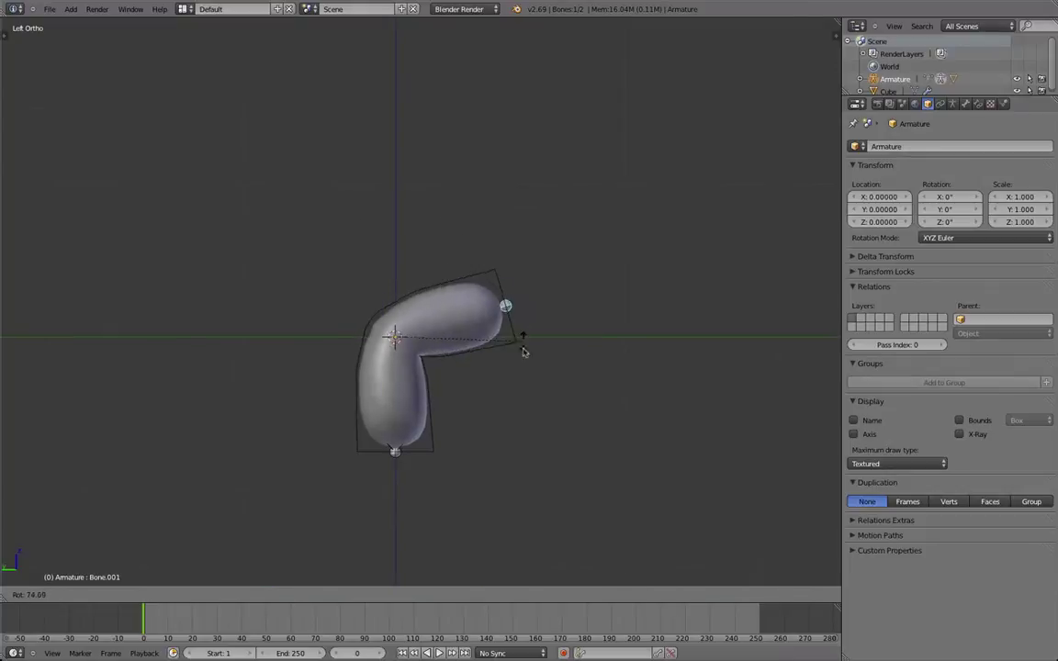
{"action": "left_click", "coordinate": [520, 374]}
{"action": "scroll", "coordinate": [468, 372], "scroll_direction": "up", "scroll_amount": 6}
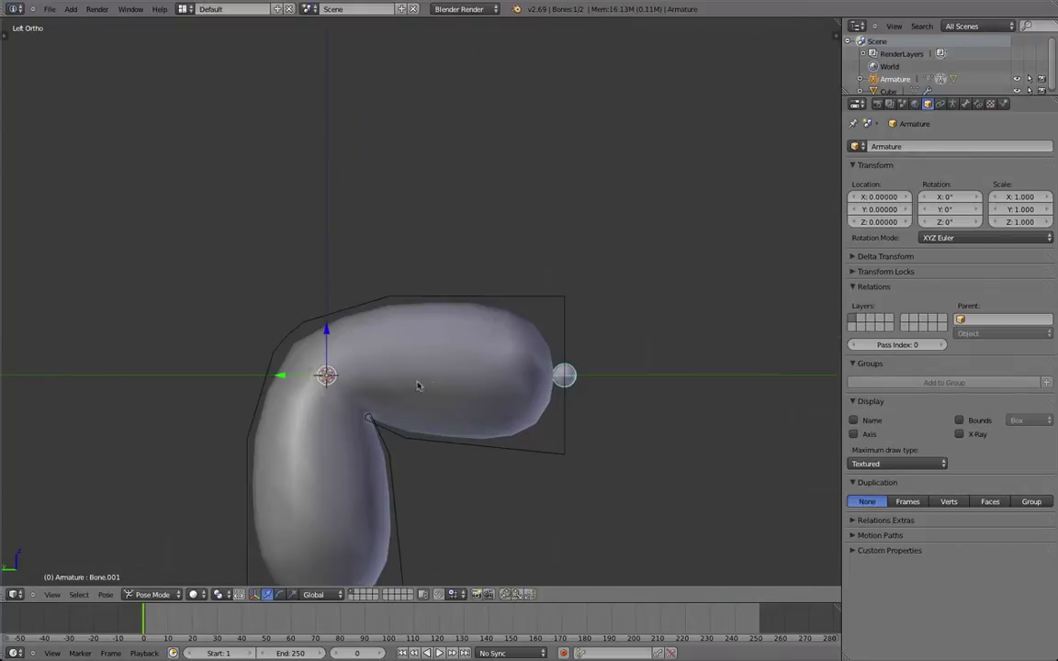
{"action": "scroll", "coordinate": [466, 259], "scroll_direction": "down", "scroll_amount": 4}
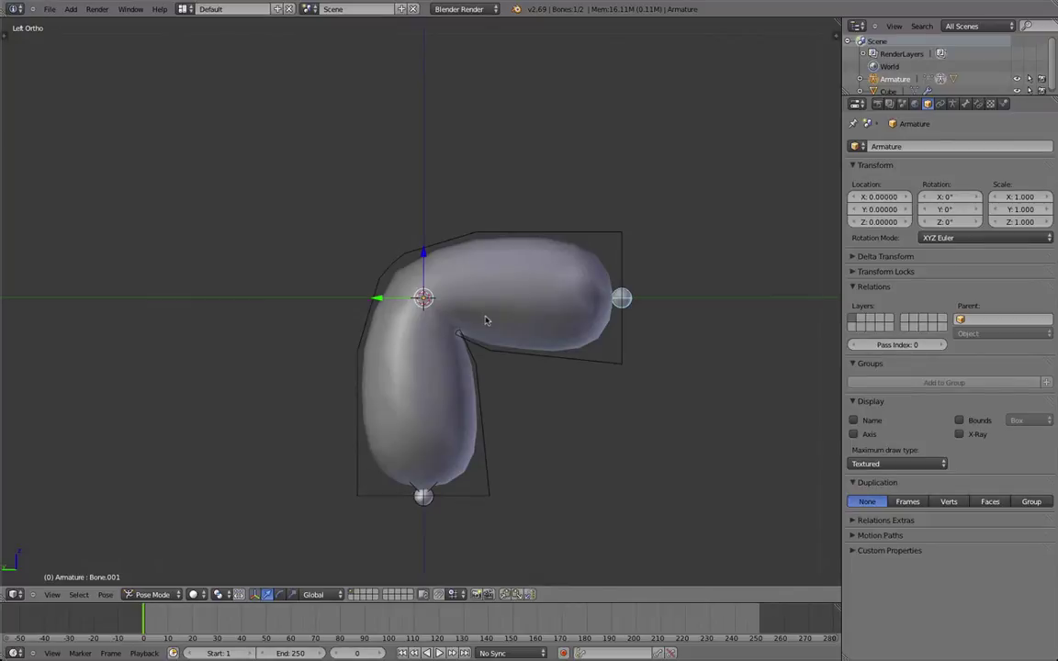
{"action": "scroll", "coordinate": [487, 319], "scroll_direction": "up", "scroll_amount": 2}
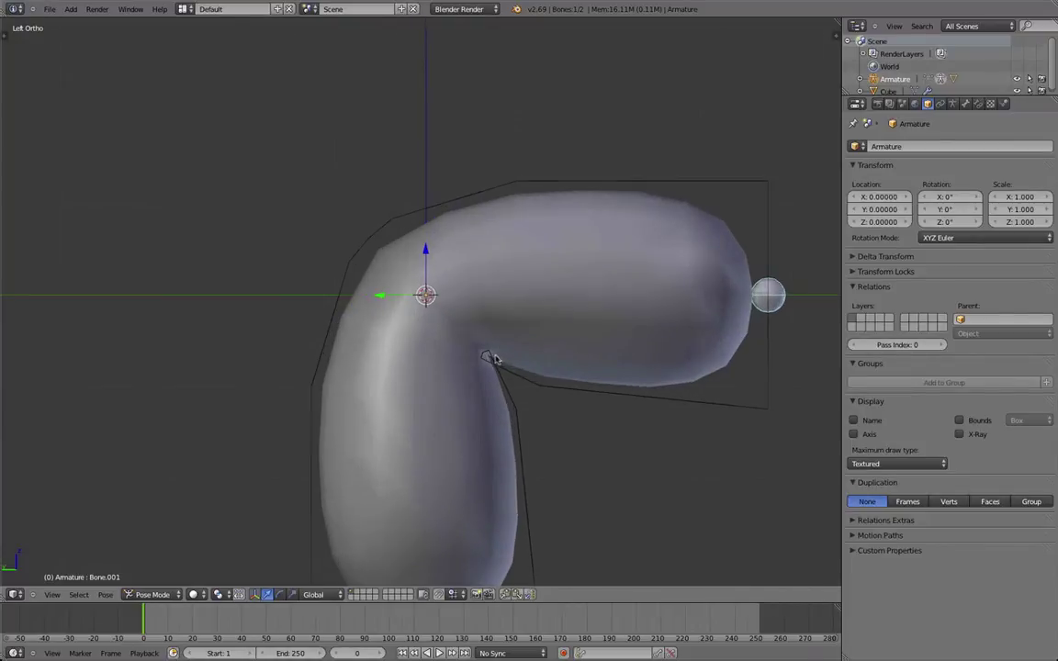
Examine the bent elbow's inner crease and outer curve up close and from another angle
{"action": "scroll", "coordinate": [450, 326], "scroll_direction": "down", "scroll_amount": 2}
{"action": "scroll", "coordinate": [395, 317], "scroll_direction": "up", "scroll_amount": 1}
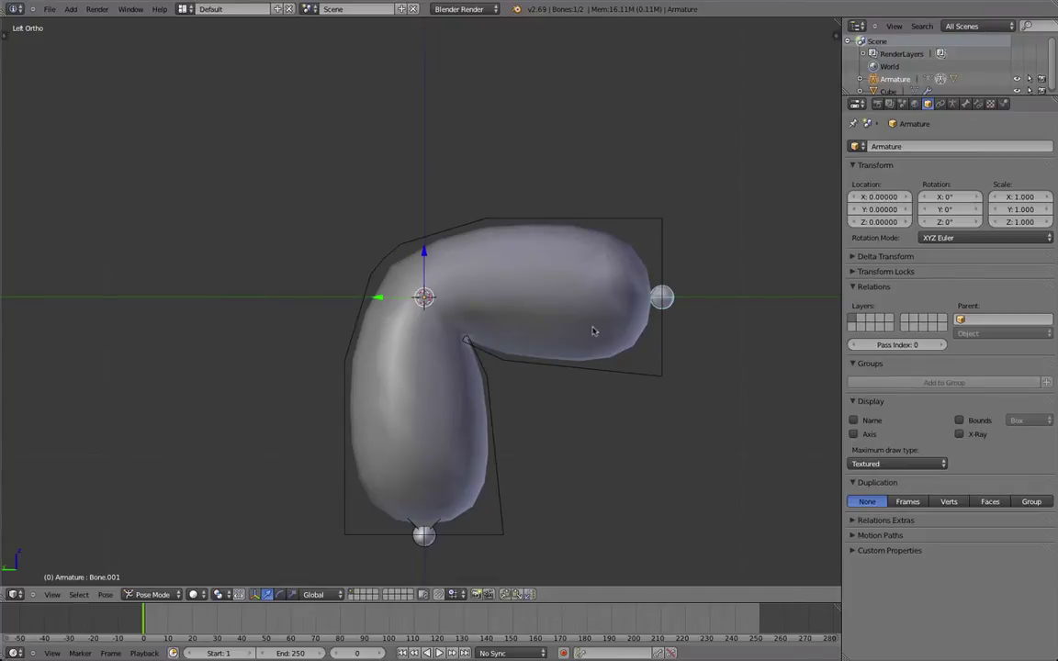
{"action": "middle_click_drag", "start_coordinate": [474, 366], "coordinate": [469, 354], "text": "shift"}
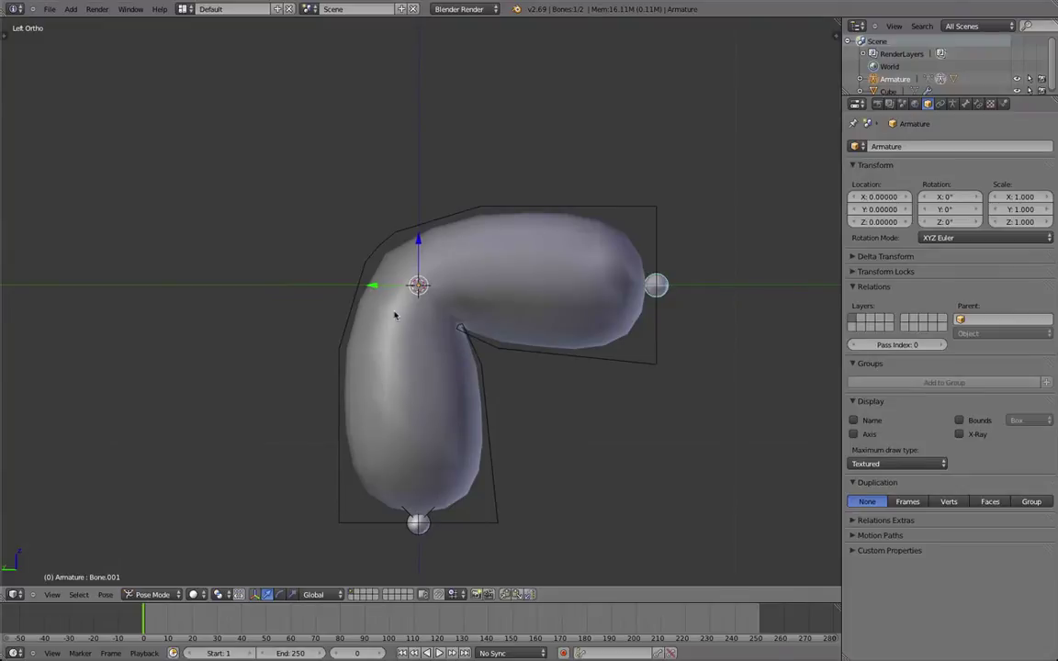
{"action": "middle_click_drag", "start_coordinate": [395, 315], "coordinate": [432, 352]}
{"action": "key", "text": "ctrl+KP_3"}
{"action": "scroll", "coordinate": [449, 340], "scroll_direction": "down", "scroll_amount": 2}
{"action": "scroll", "coordinate": [449, 317], "scroll_direction": "up", "scroll_amount": 4}
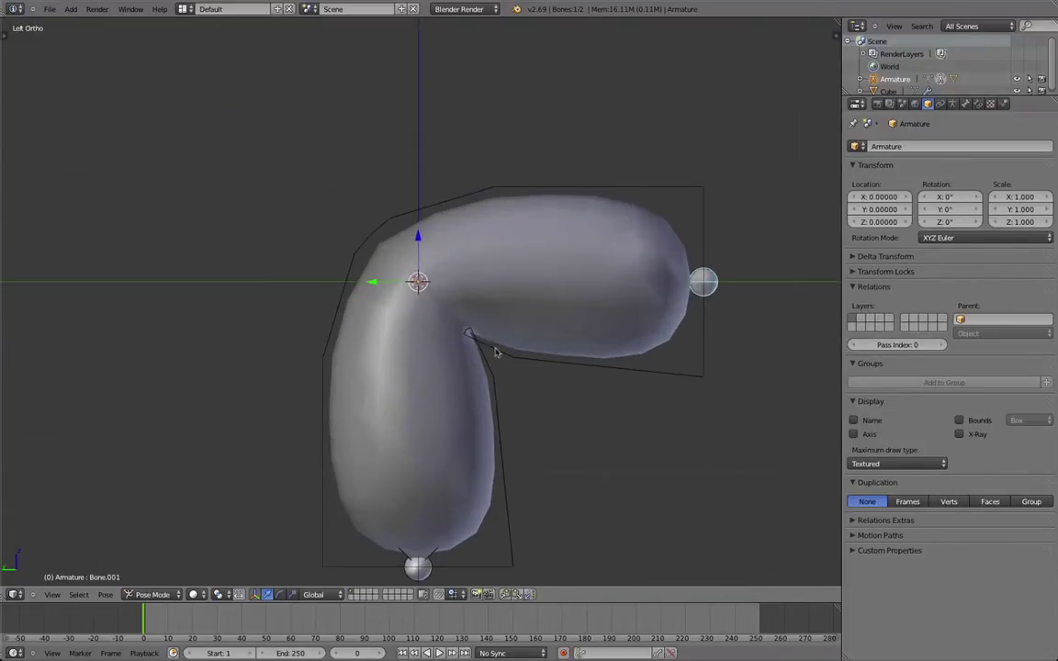
{"action": "scroll", "coordinate": [589, 388], "scroll_direction": "down", "scroll_amount": 3}
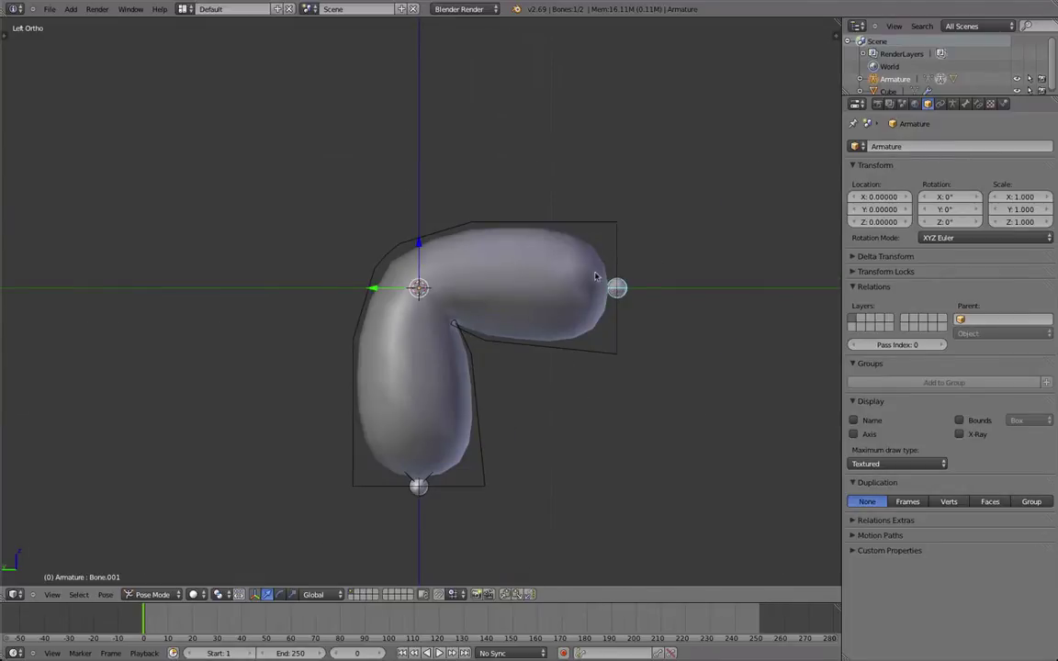
Select the capsule, look over its bent shape, and briefly inspect its mesh in Edit Mode
{"action": "right_click", "coordinate": [563, 249]}
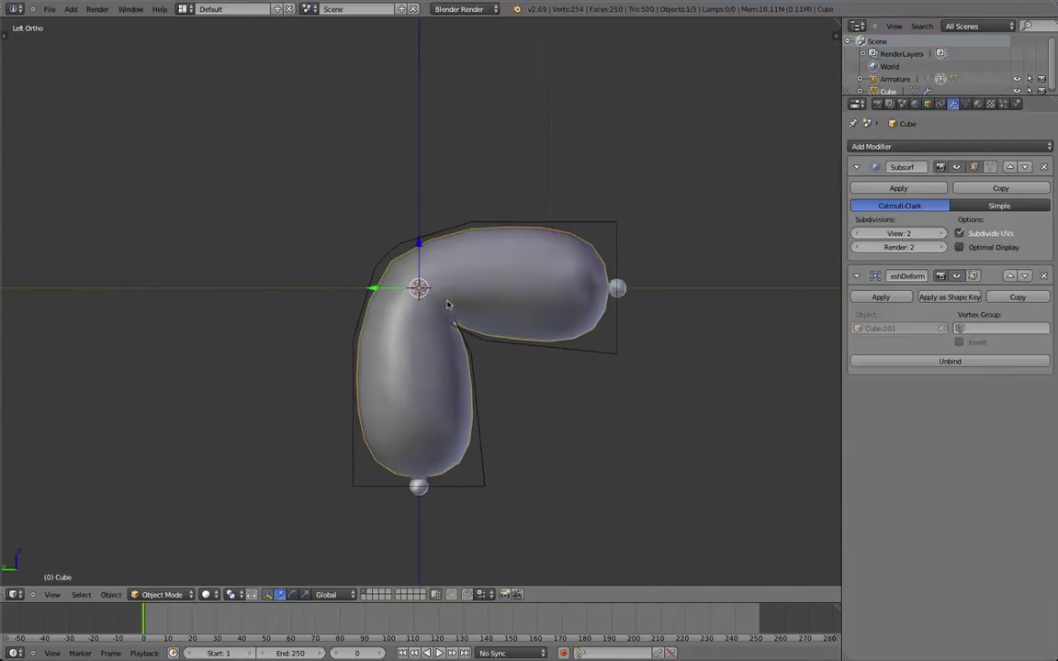
{"action": "middle_click_drag", "start_coordinate": [354, 315], "coordinate": [371, 381]}
{"action": "key", "text": "ctrl+KP_3"}
{"action": "key", "text": "Tab"}
{"action": "scroll", "coordinate": [441, 292], "scroll_direction": "up", "scroll_amount": 1}
{"action": "key", "text": "Tab"}
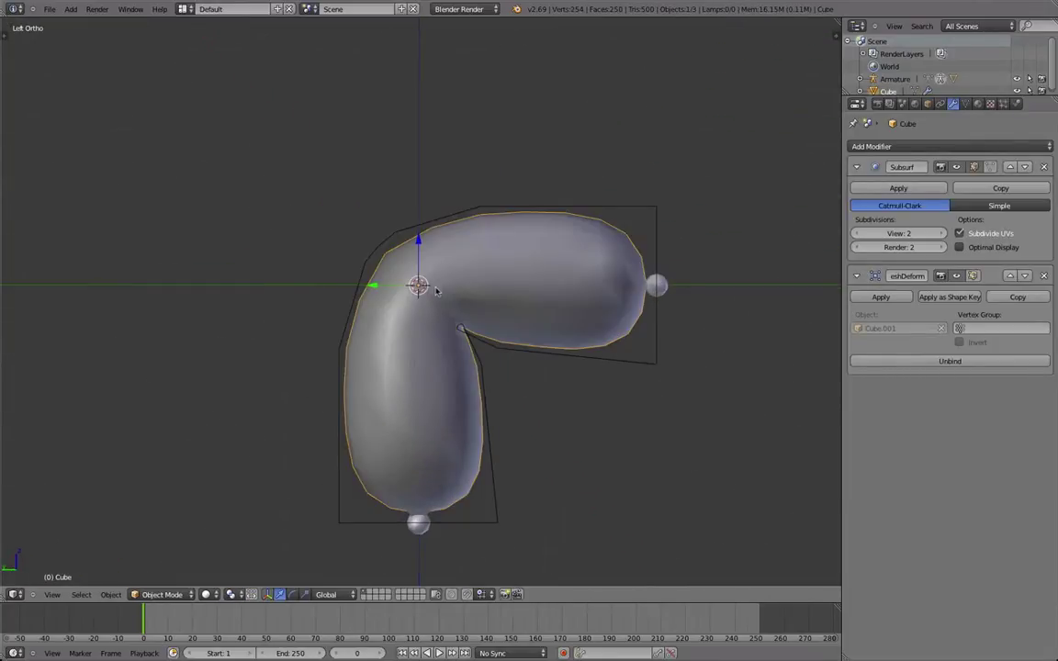
Add Basis and Key 1 shape keys to the capsule and try raising Key 1's value to 0.069
{"action": "left_click", "coordinate": [966, 104]}
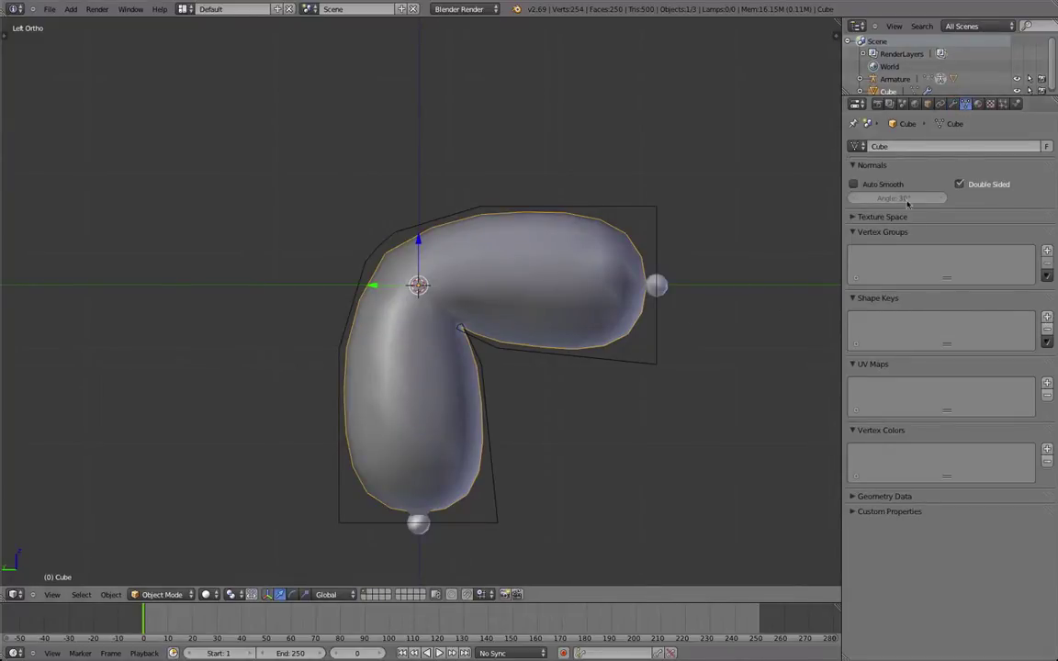
{"action": "left_click", "coordinate": [1048, 320]}
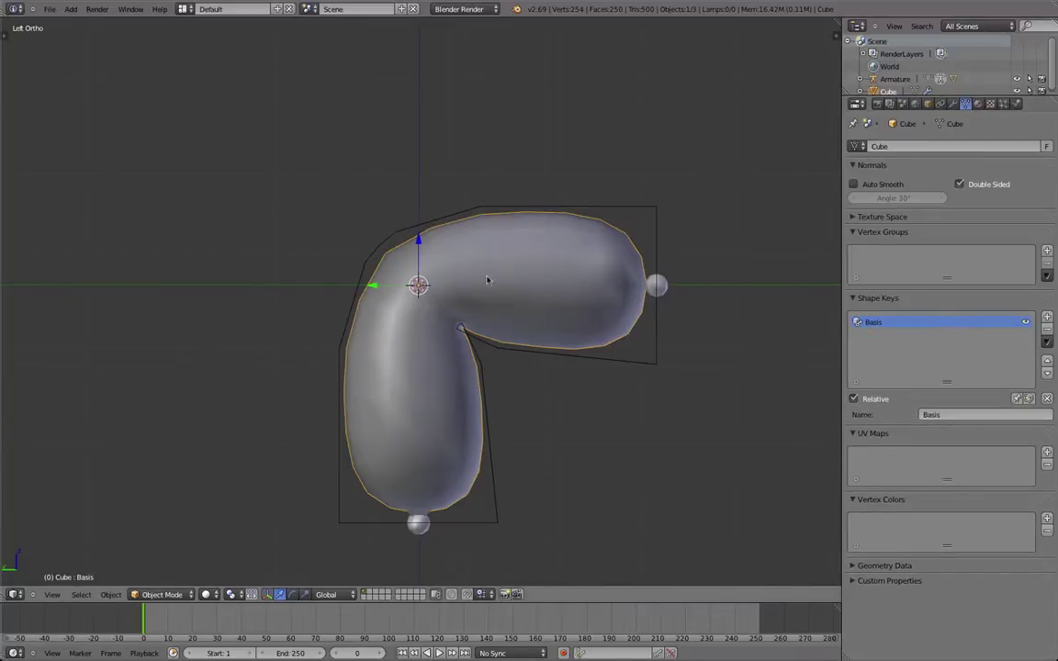
{"action": "left_click", "coordinate": [1047, 317]}
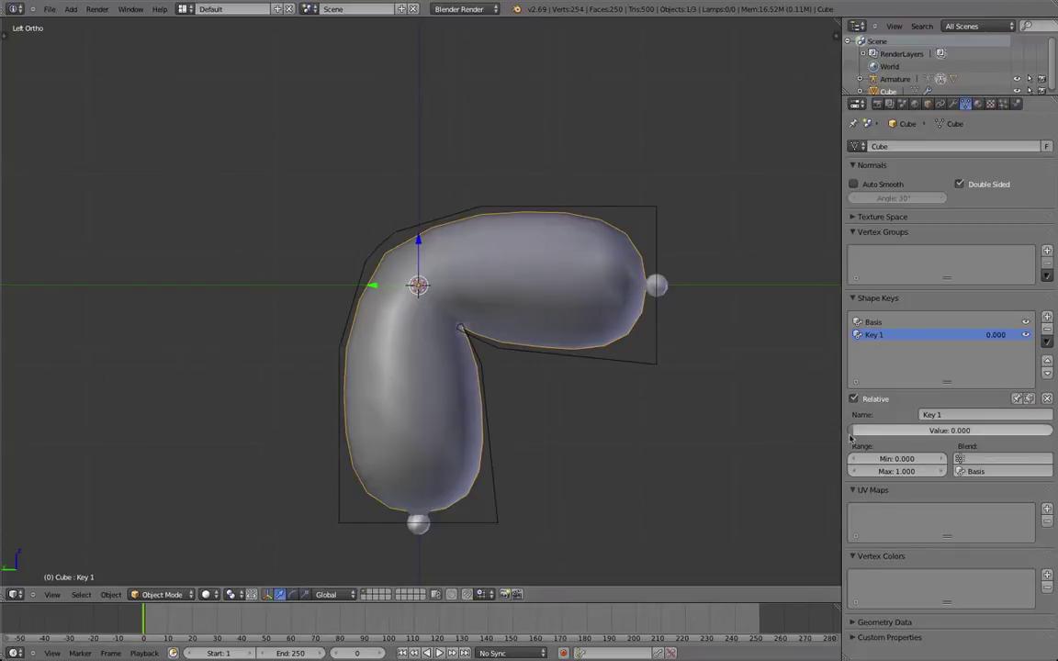
{"action": "left_click_drag", "start_coordinate": [856, 434], "coordinate": [1057, 433]}
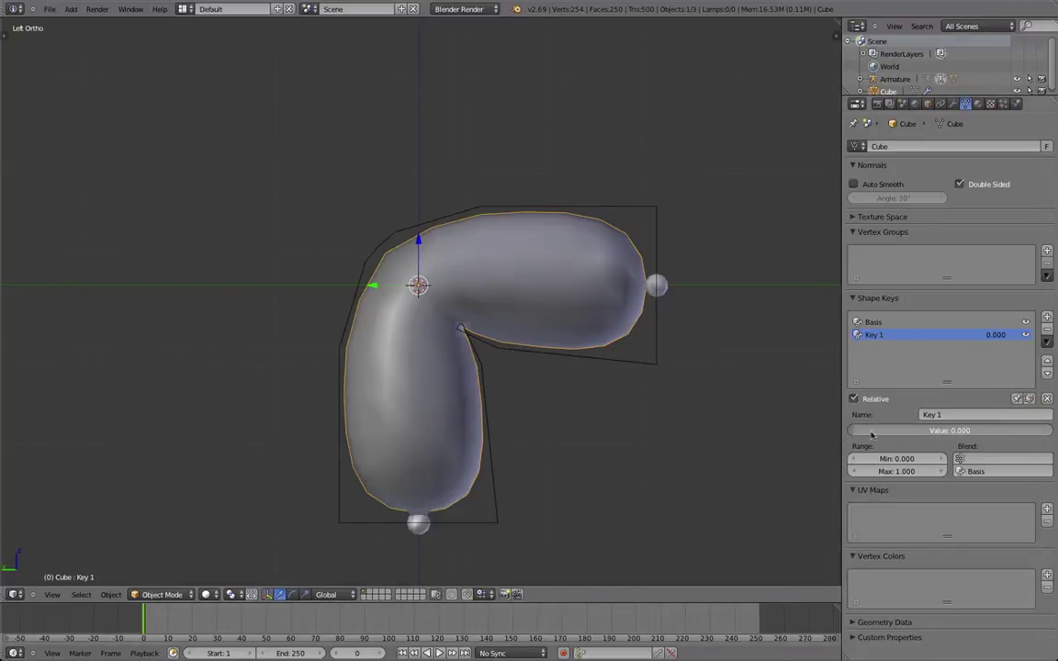
{"action": "mouse_move", "coordinate": [872, 435]}
{"action": "left_mouse_down"}
{"action": "mouse_move", "coordinate": [961, 442]}
{"action": "mouse_move", "coordinate": [872, 435]}
{"action": "left_mouse_up"}
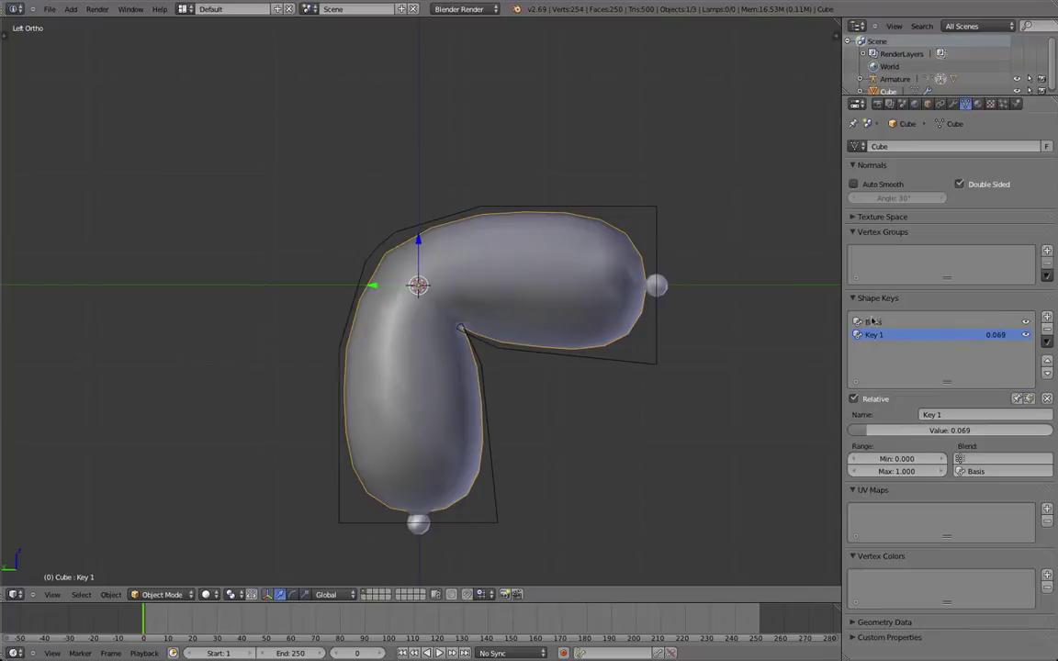
Try to apply the capsule's Subsurf modifier while the shape keys exist
{"action": "left_click", "coordinate": [952, 103]}
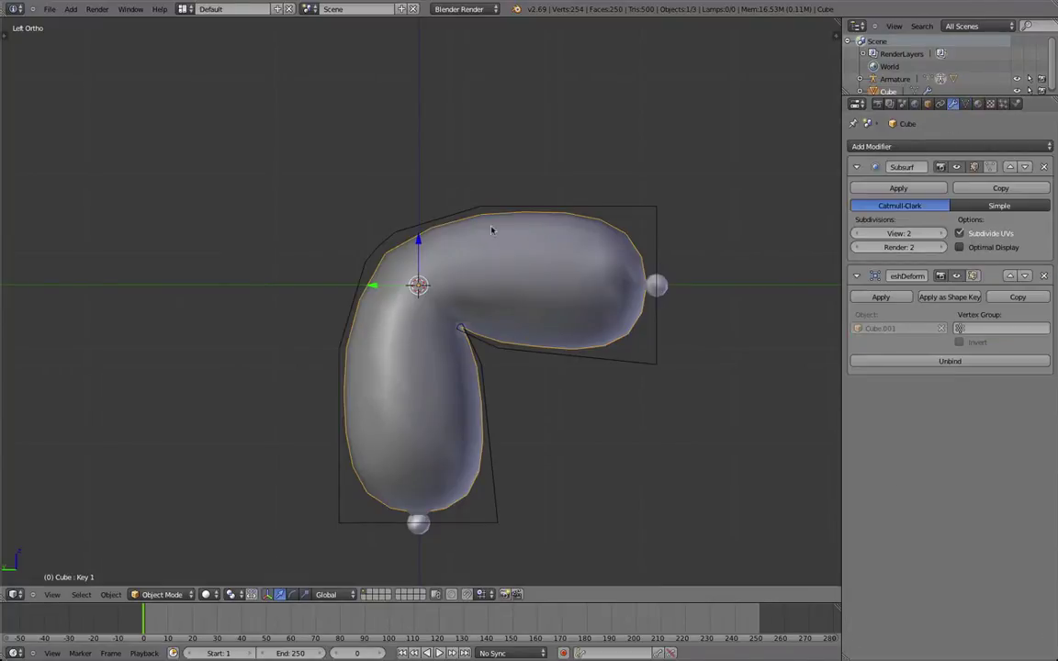
{"action": "left_click", "coordinate": [864, 186]}
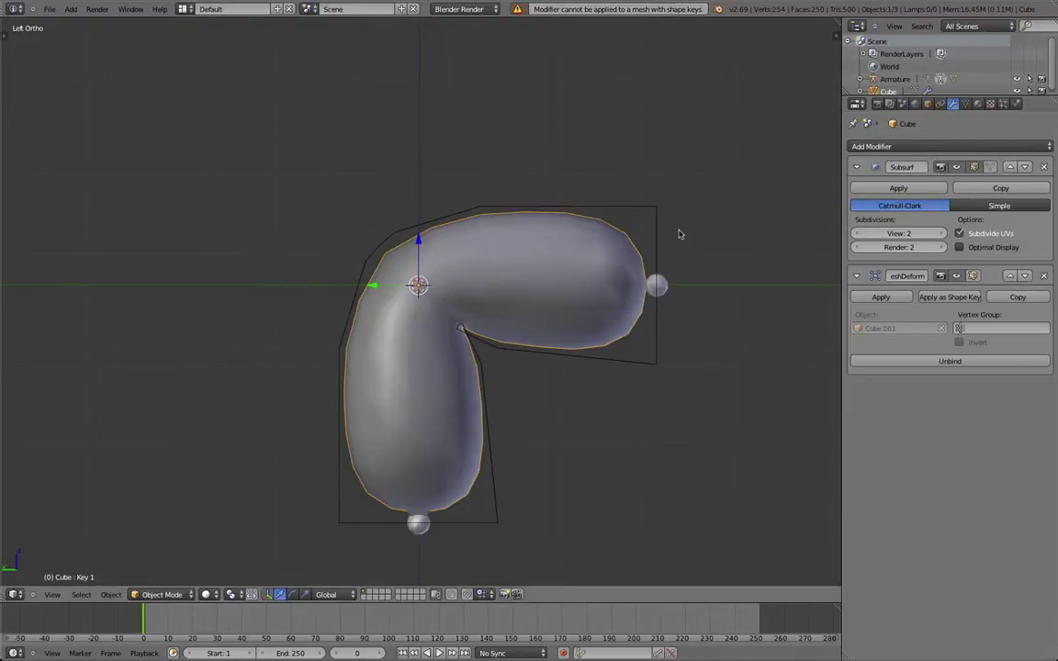
{"action": "left_click", "coordinate": [922, 191]}
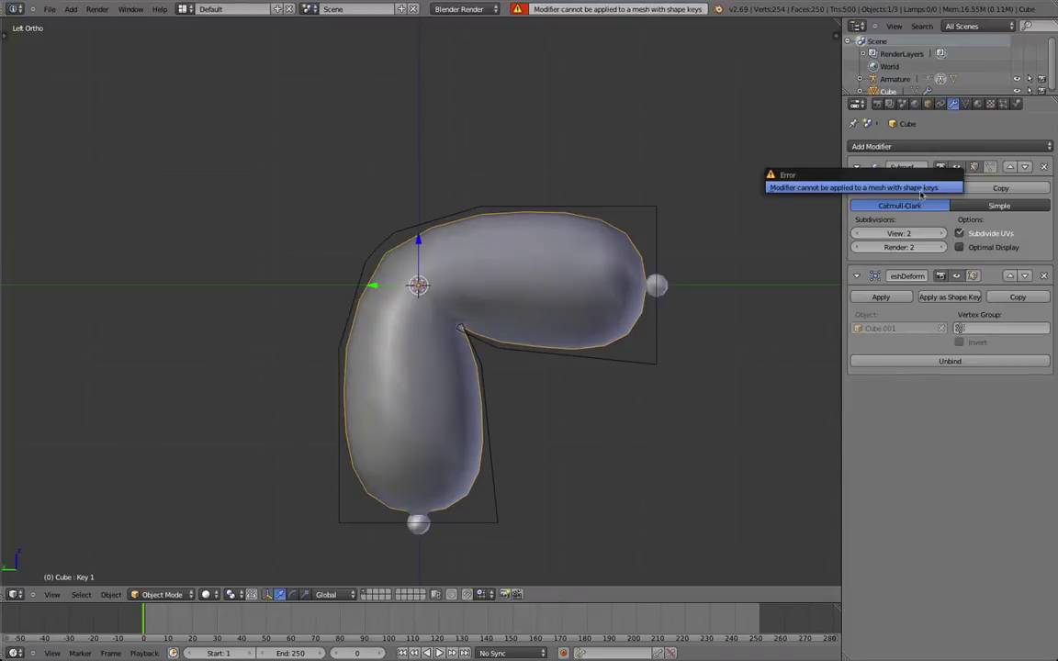
Remove both shape keys from the capsule and apply its Subsurf modifier
{"action": "left_click", "coordinate": [966, 103]}
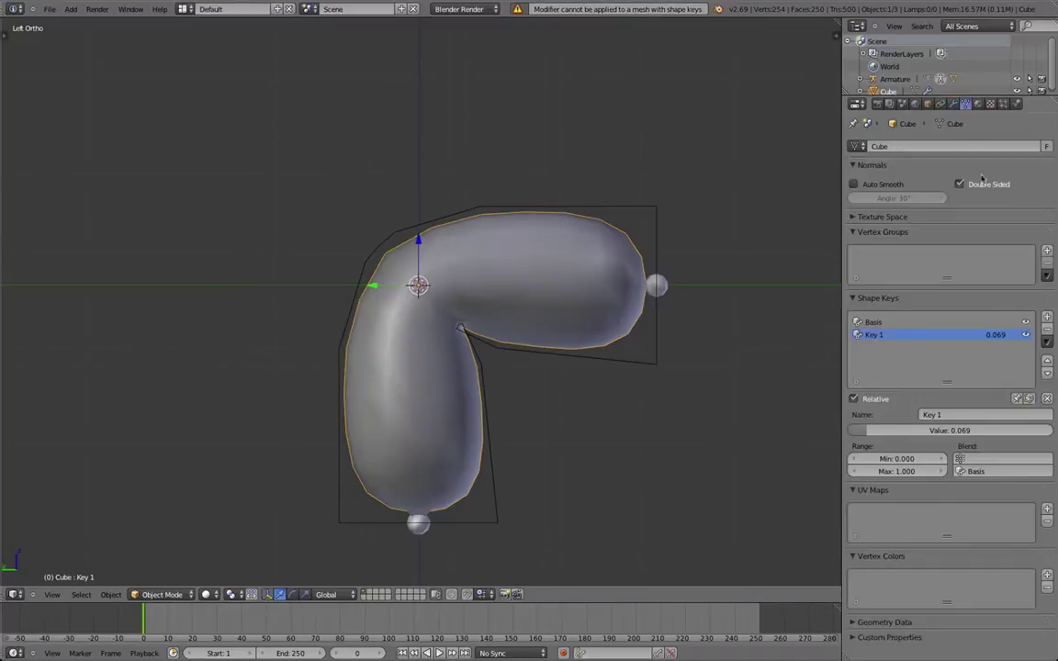
{"action": "left_click", "coordinate": [1047, 330]}
{"action": "left_click", "coordinate": [1047, 331]}
{"action": "left_click", "coordinate": [952, 104]}
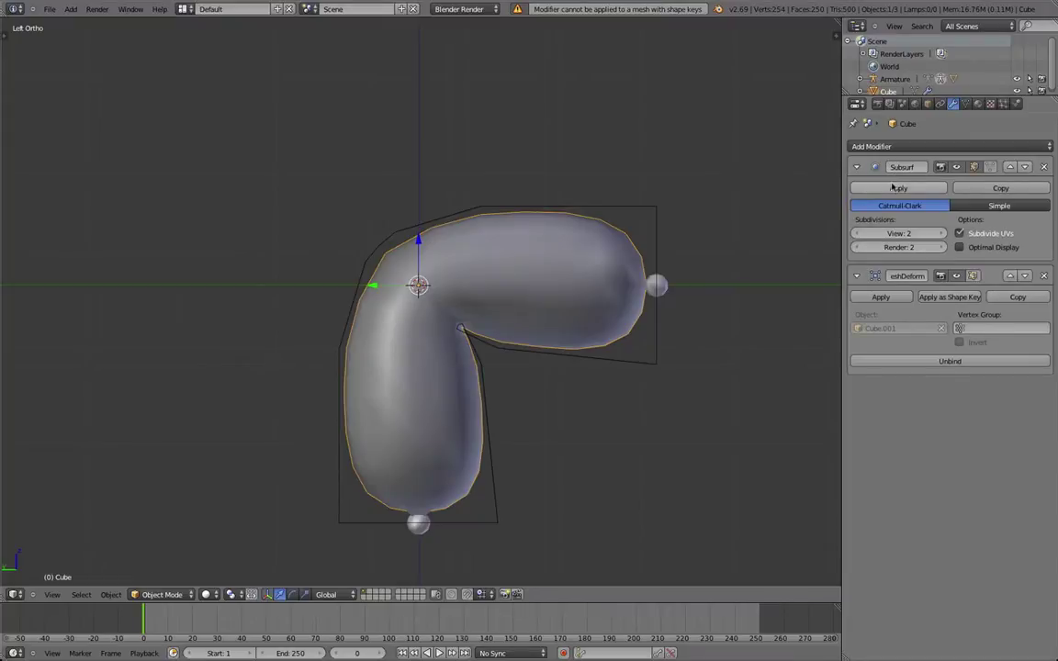
{"action": "left_click", "coordinate": [895, 188]}
Test-bend the upper bone toward the opposite side and return it to its horizontal pose
{"action": "right_click", "coordinate": [659, 285]}
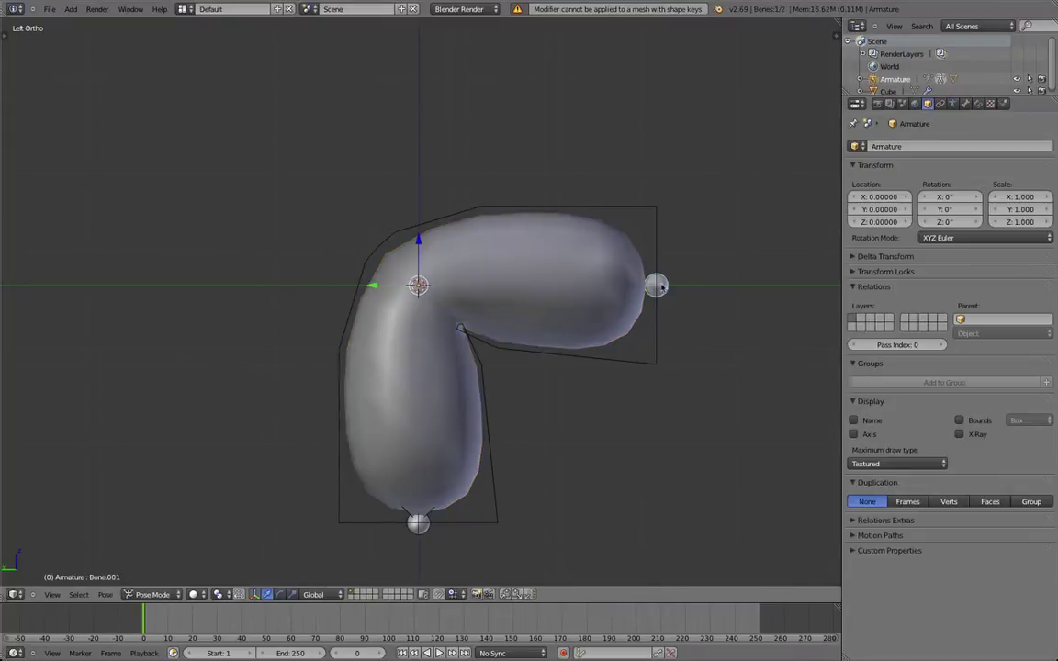
{"action": "key", "text": "r"}
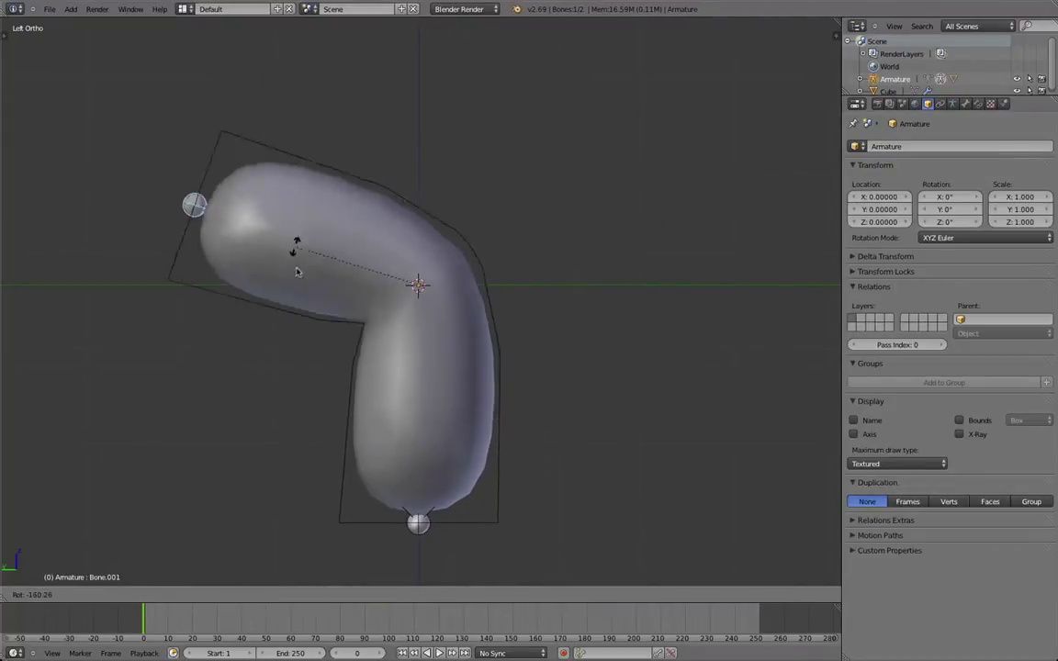
{"action": "left_click", "coordinate": [567, 288]}
{"action": "key", "text": "Tab"}
{"action": "key", "text": "Tab"}
Select the capsule's whole mesh in Edit Mode and compare it with the Mesh Deform's edit-mode display off and on
{"action": "right_click", "coordinate": [486, 229]}
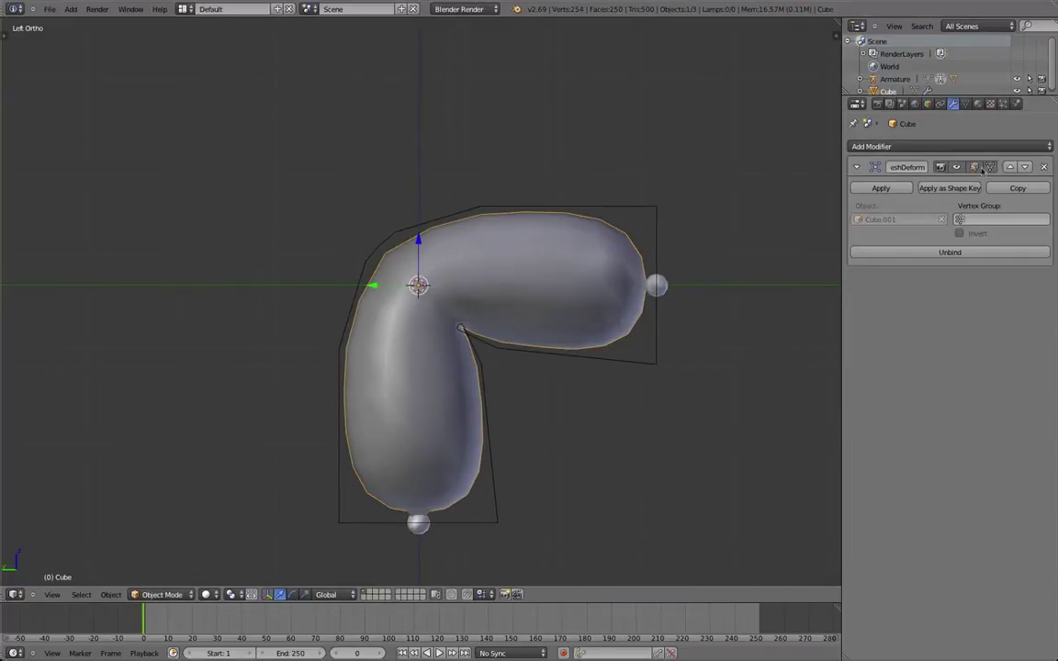
{"action": "key", "text": "Tab"}
{"action": "key", "text": "a"}
{"action": "scroll", "coordinate": [569, 248], "scroll_direction": "up", "scroll_amount": 2}
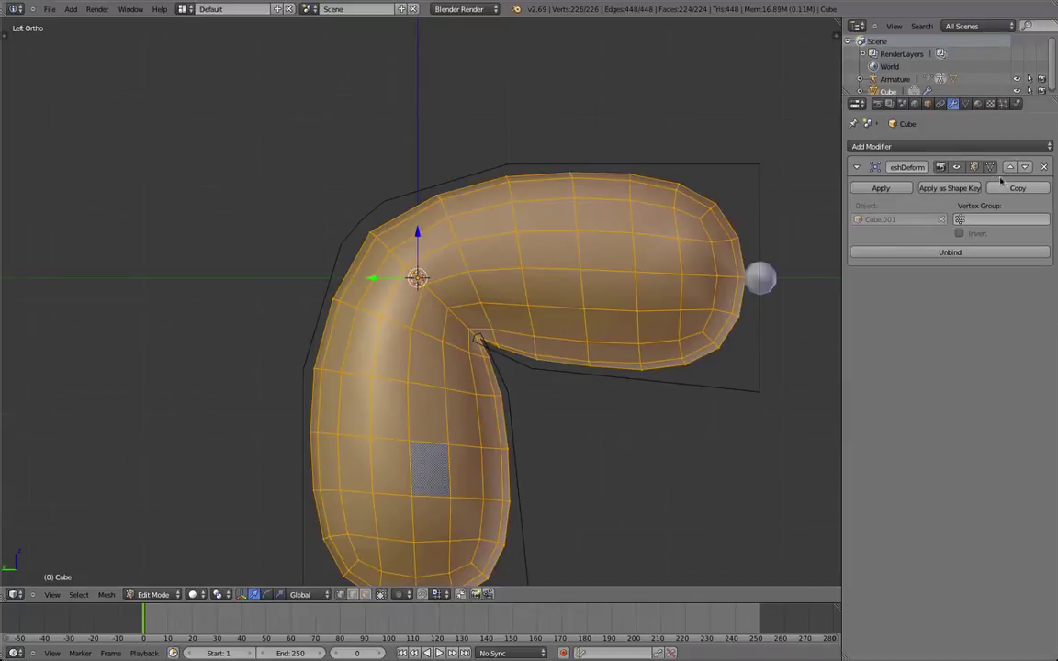
{"action": "left_click", "coordinate": [974, 167]}
{"action": "left_click", "coordinate": [974, 167]}
{"action": "left_click", "coordinate": [974, 167]}
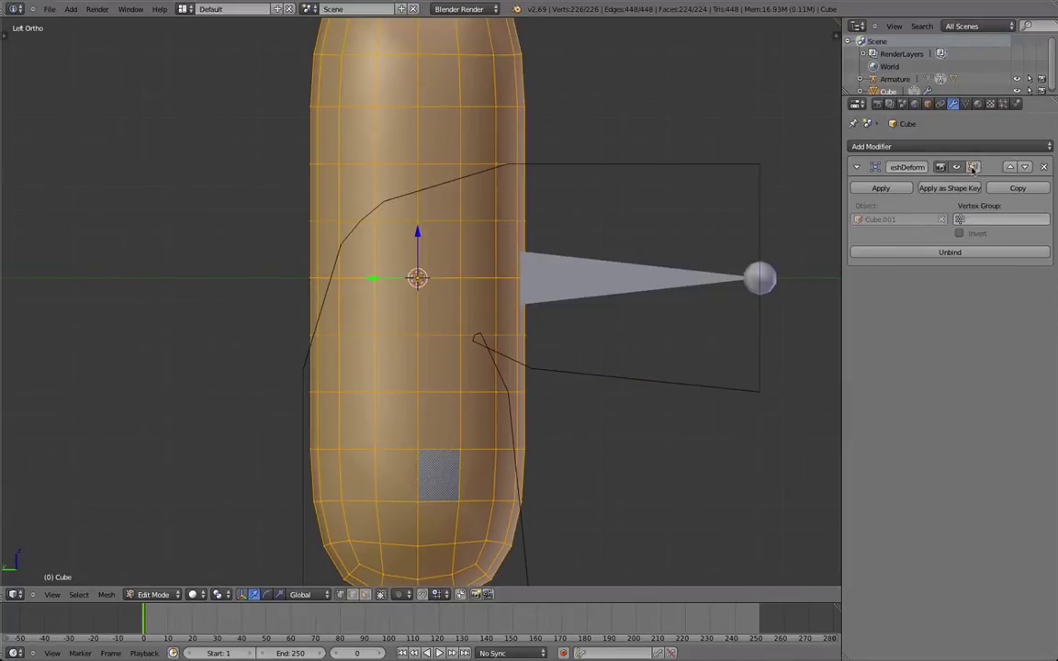
{"action": "left_click", "coordinate": [971, 168]}
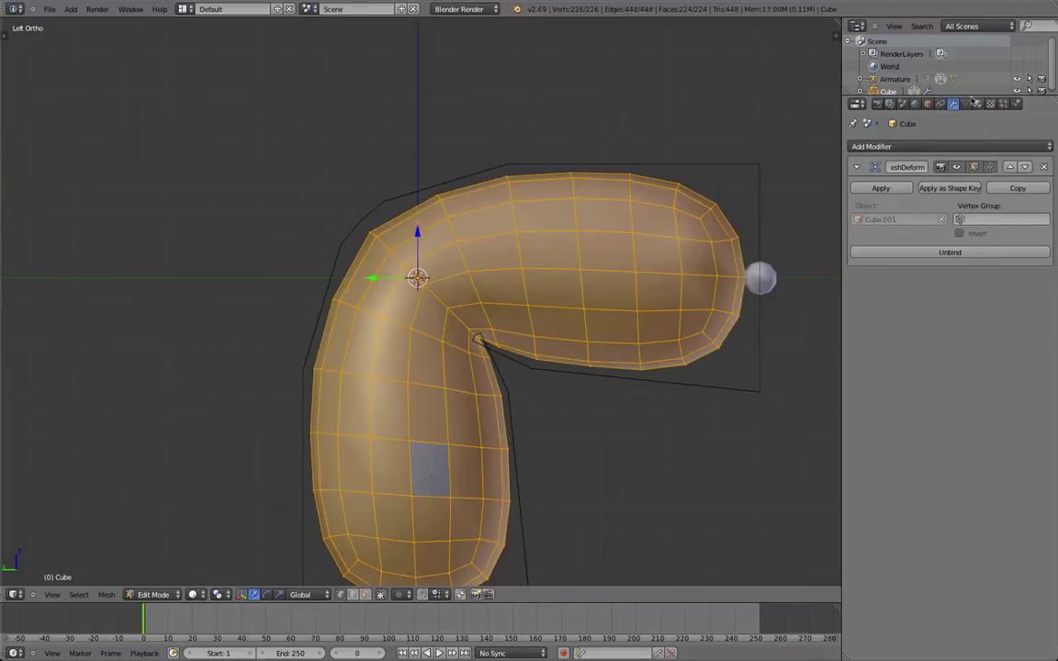
Return the capsule to Object Mode and add Basis and Key 1 shape keys
{"action": "left_click", "coordinate": [966, 105]}
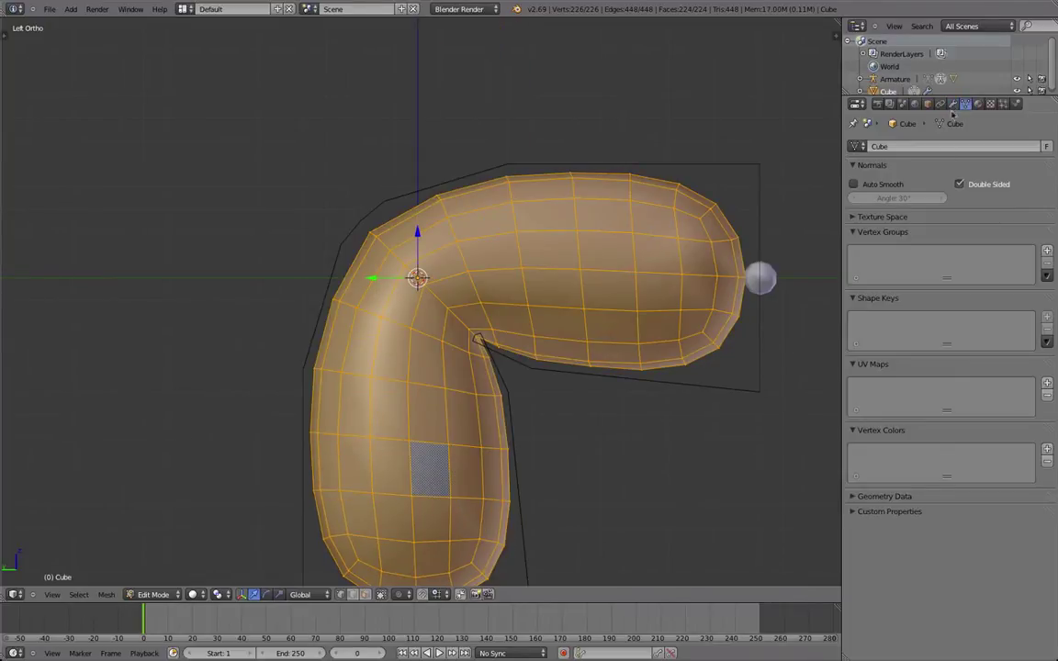
{"action": "key", "text": "Tab"}
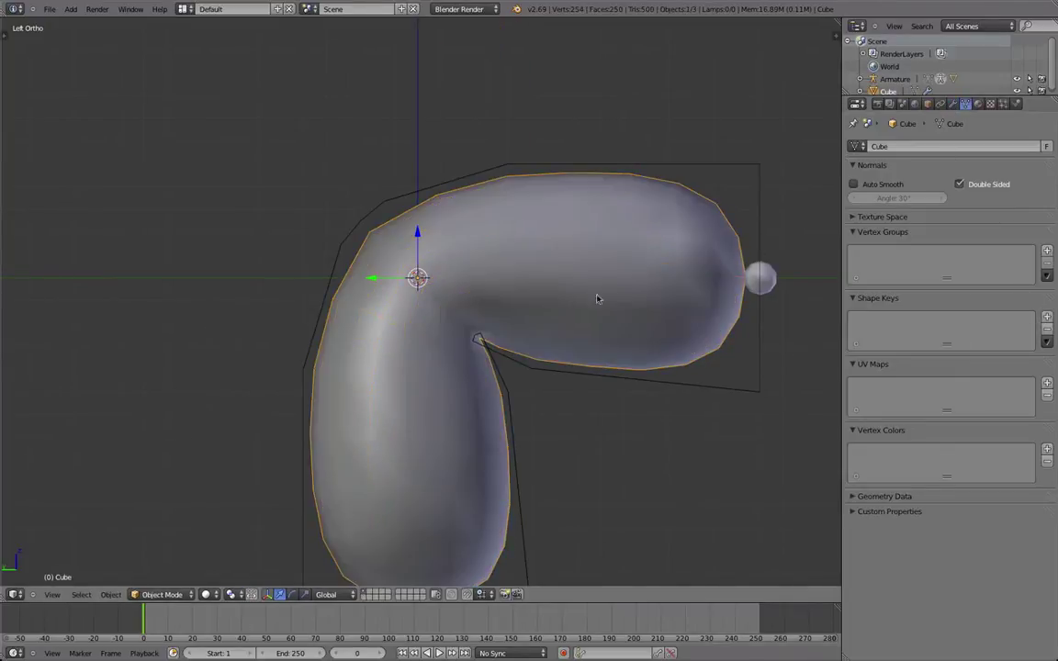
{"action": "left_click", "coordinate": [1047, 316]}
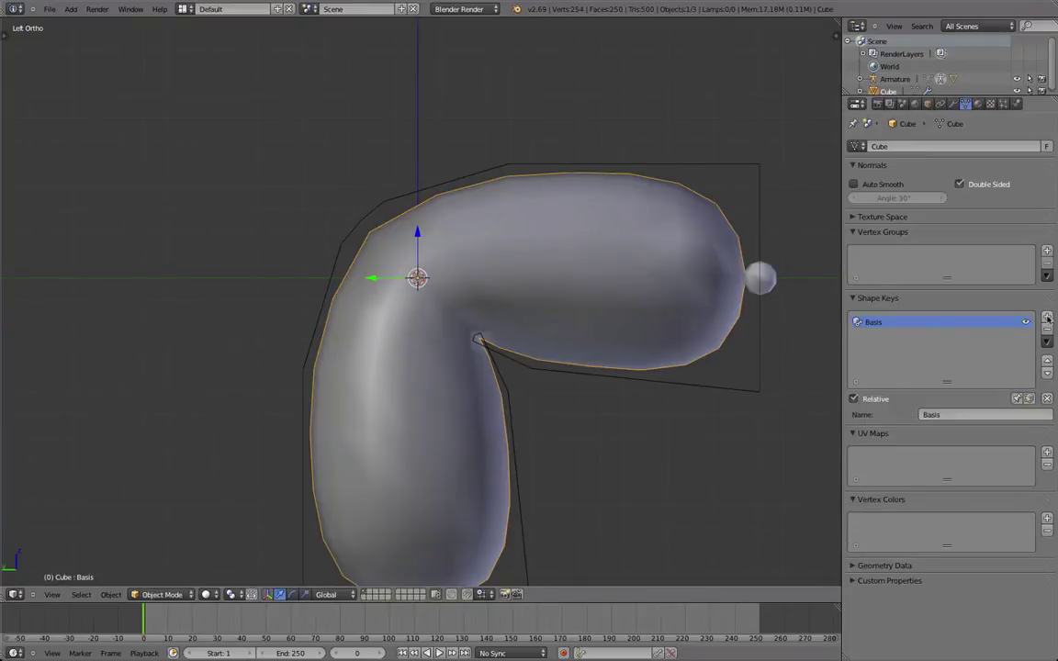
{"action": "left_click", "coordinate": [1046, 316]}
In Key 1, pull the outer elbow vertices outward into a sharper corner using smooth proportional editing with a radius of about 0.62
{"action": "key", "text": "Tab"}
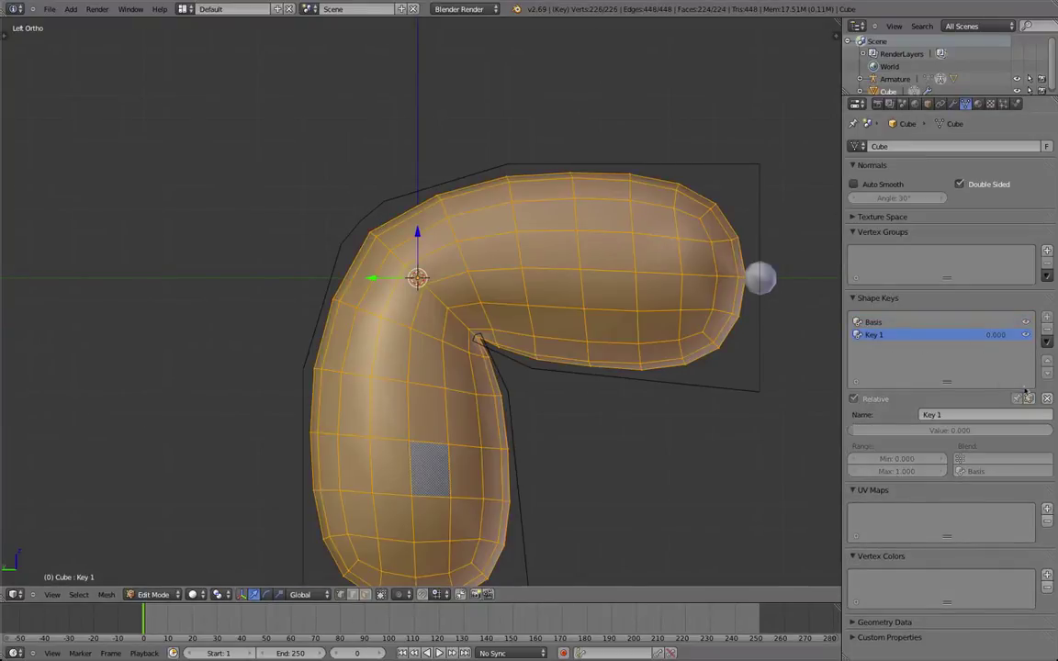
{"action": "key", "text": "z"}
{"action": "key", "text": "a"}
{"action": "key", "text": "b"}
{"action": "left_click_drag", "start_coordinate": [392, 256], "coordinate": [349, 196]}
{"action": "key", "text": "g"}
{"action": "scroll", "coordinate": [386, 197], "scroll_direction": "down", "scroll_amount": 5}
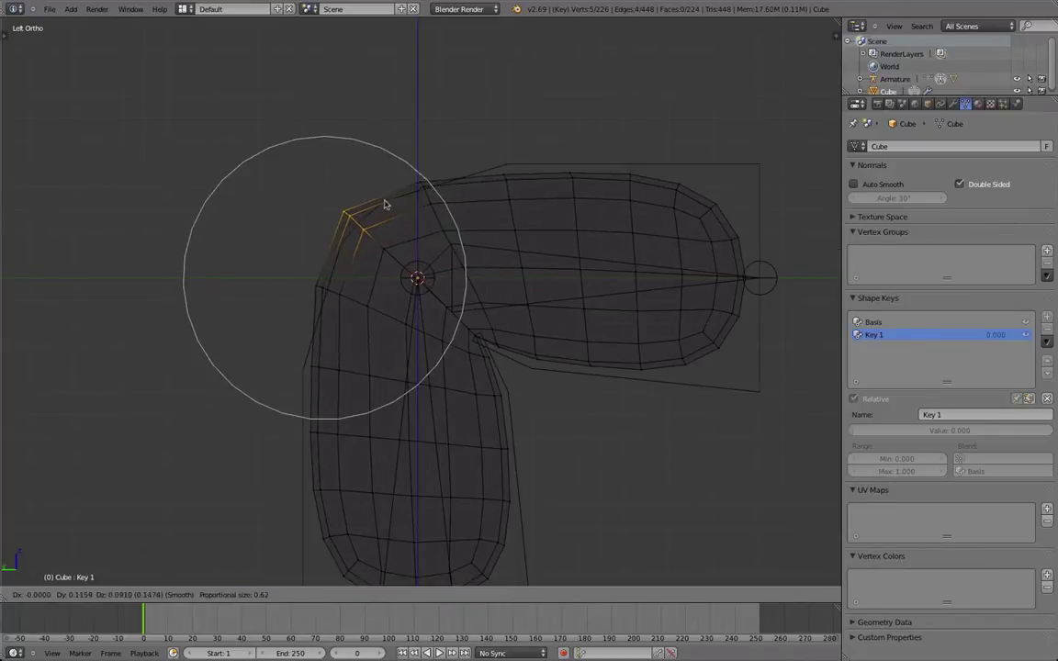
{"action": "left_click", "coordinate": [394, 201]}
{"action": "key", "text": "z"}
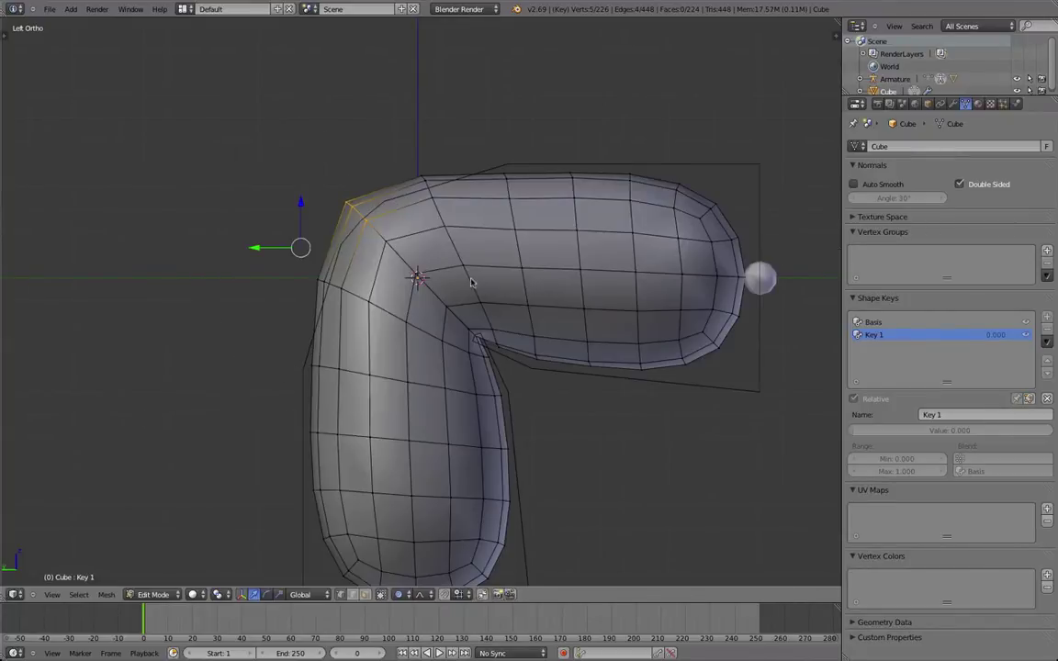
Leave Edit Mode and set Key 1's value to 1.000
{"action": "scroll", "coordinate": [464, 281], "scroll_direction": "down", "scroll_amount": 4}
{"action": "key", "text": "Tab"}
{"action": "scroll", "coordinate": [464, 284], "scroll_direction": "up", "scroll_amount": 1}
{"action": "key", "text": "Tab"}
{"action": "scroll", "coordinate": [464, 286], "scroll_direction": "up", "scroll_amount": 1}
{"action": "key", "text": "Tab"}
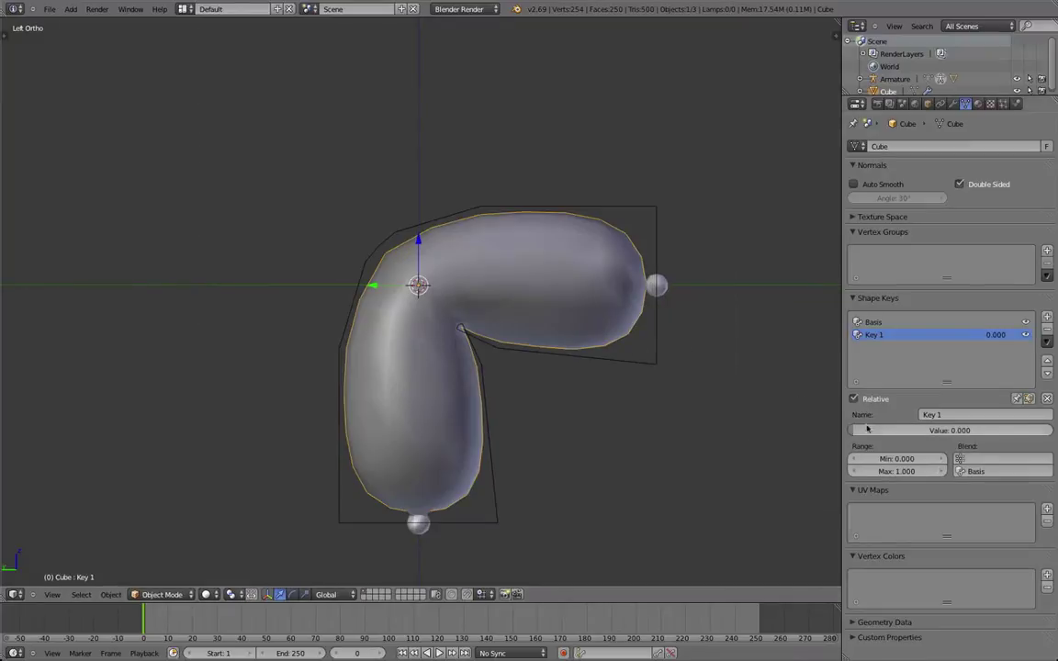
{"action": "left_click_drag", "start_coordinate": [855, 430], "coordinate": [1051, 430]}
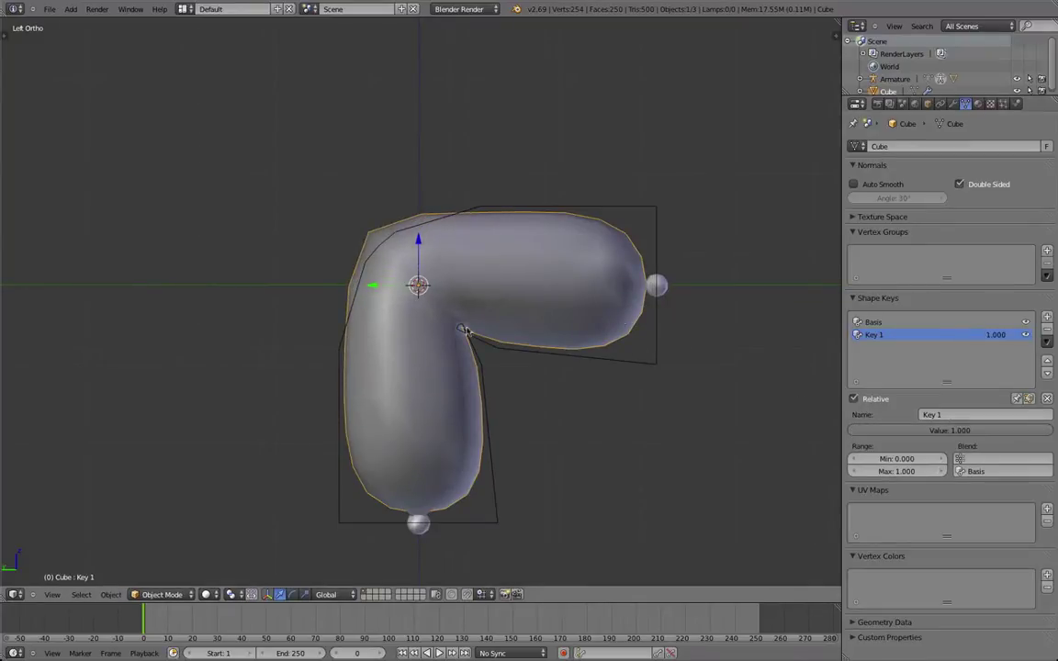
In Key 1, pull the vertices just below the inner elbow crease outward with smooth proportional editing, about 0.16 units at a 0.32 radius
{"action": "middle_click_drag", "start_coordinate": [413, 349], "coordinate": [491, 370]}
{"action": "key", "text": "ctrl+KP_3"}
{"action": "scroll", "coordinate": [491, 370], "scroll_direction": "up", "scroll_amount": 6}
{"action": "key", "text": "Tab"}
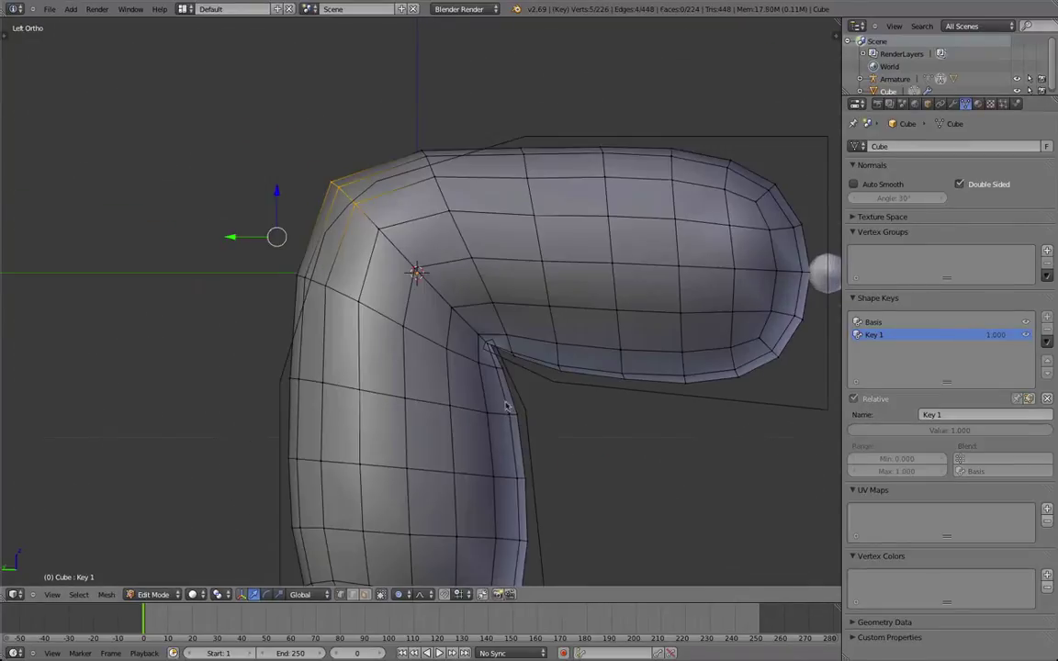
{"action": "key", "text": "z"}
{"action": "key", "text": "a"}
{"action": "key", "text": "b"}
{"action": "left_click_drag", "start_coordinate": [533, 398], "coordinate": [413, 338]}
{"action": "key", "text": "g"}
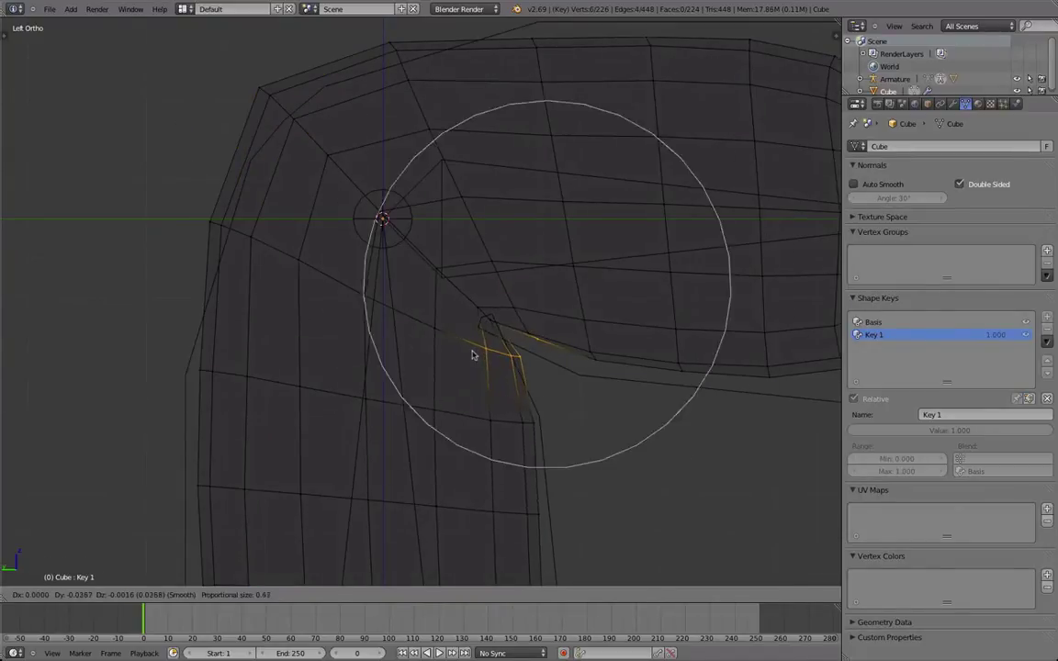
{"action": "left_click", "coordinate": [486, 360]}
{"action": "key", "text": "g"}
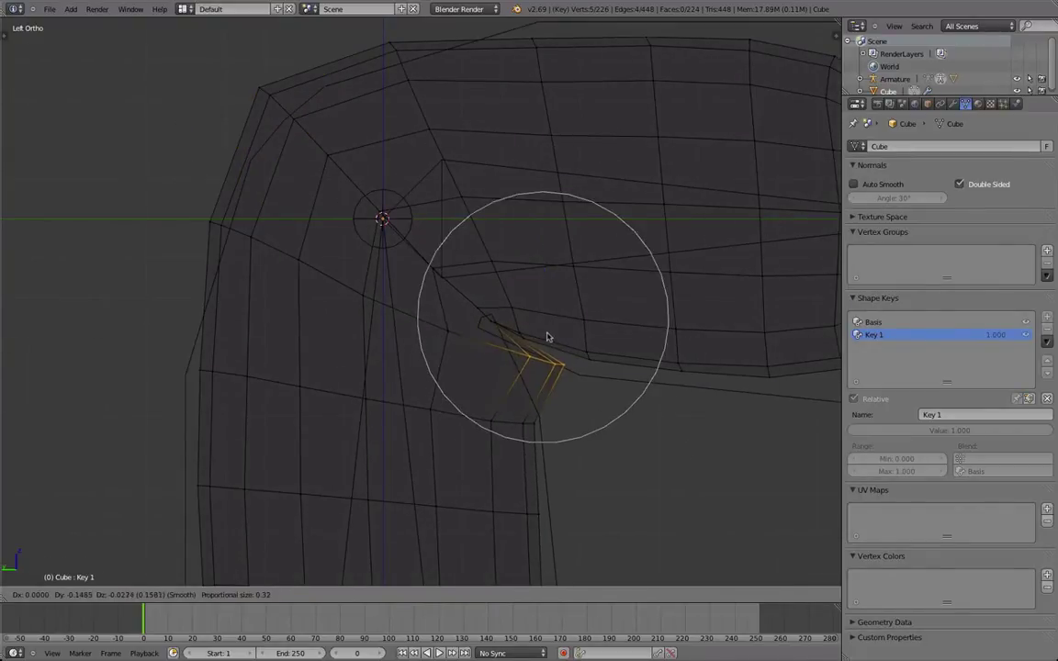
{"action": "left_click", "coordinate": [545, 338]}
Check the crease in solid shading, then select the wider group of vertices around it and move them downward
{"action": "key", "text": "Tab"}
{"action": "key", "text": "z"}
{"action": "scroll", "coordinate": [522, 369], "scroll_direction": "down", "scroll_amount": 4}
{"action": "key", "text": "Tab"}
{"action": "scroll", "coordinate": [542, 363], "scroll_direction": "up", "scroll_amount": 4}
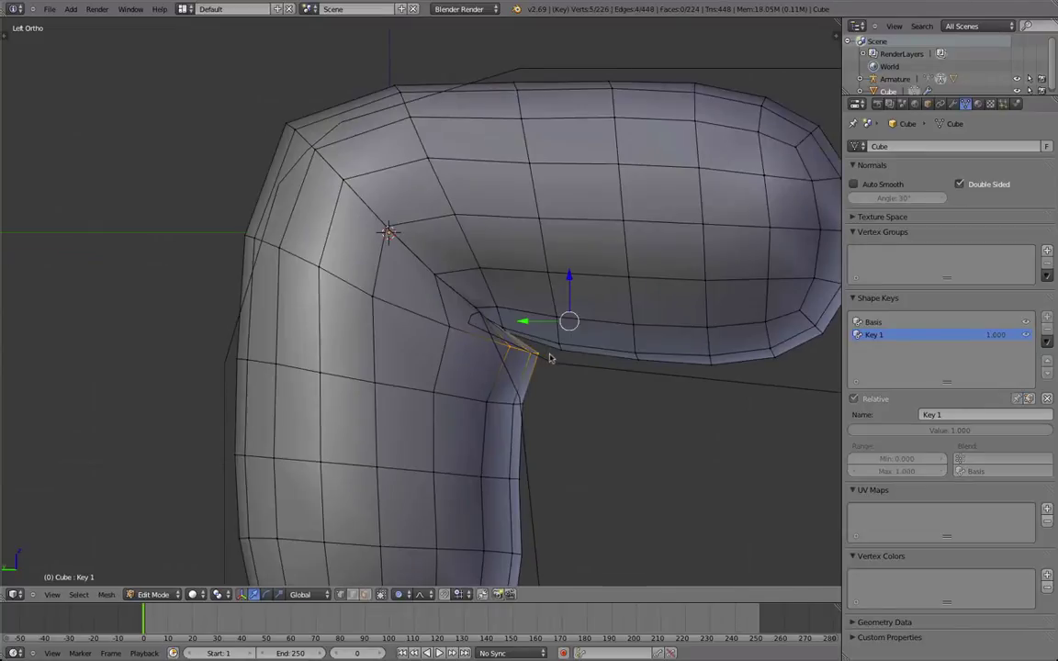
{"action": "key", "text": "z"}
{"action": "key", "text": "a"}
{"action": "key", "text": "b"}
{"action": "left_click_drag", "start_coordinate": [551, 377], "coordinate": [444, 293]}
{"action": "key", "text": "g"}
{"action": "left_click", "coordinate": [467, 333]}
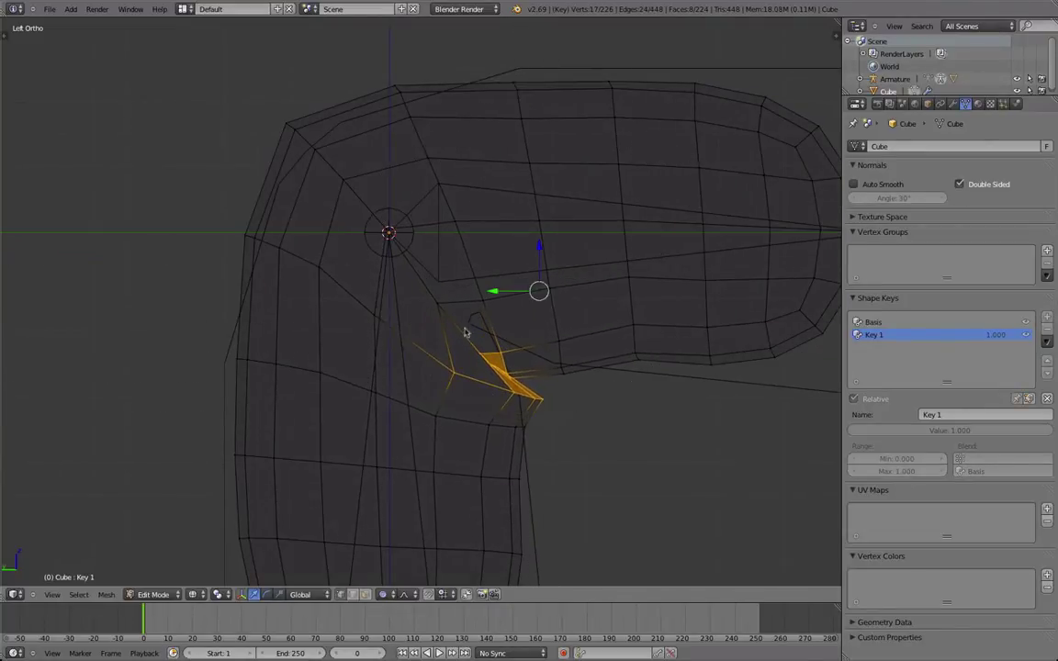
Return to Object Mode in solid shading and add a Subdivision Surface modifier after the capsule's Mesh Deform
{"action": "key", "text": "Tab"}
{"action": "key", "text": "z"}
{"action": "scroll", "coordinate": [539, 354], "scroll_direction": "down", "scroll_amount": 4}
{"action": "scroll", "coordinate": [540, 354], "scroll_direction": "down", "scroll_amount": 1}
{"action": "middle_click_drag", "start_coordinate": [539, 354], "coordinate": [504, 349]}
{"action": "key", "text": "ctrl+KP_3"}
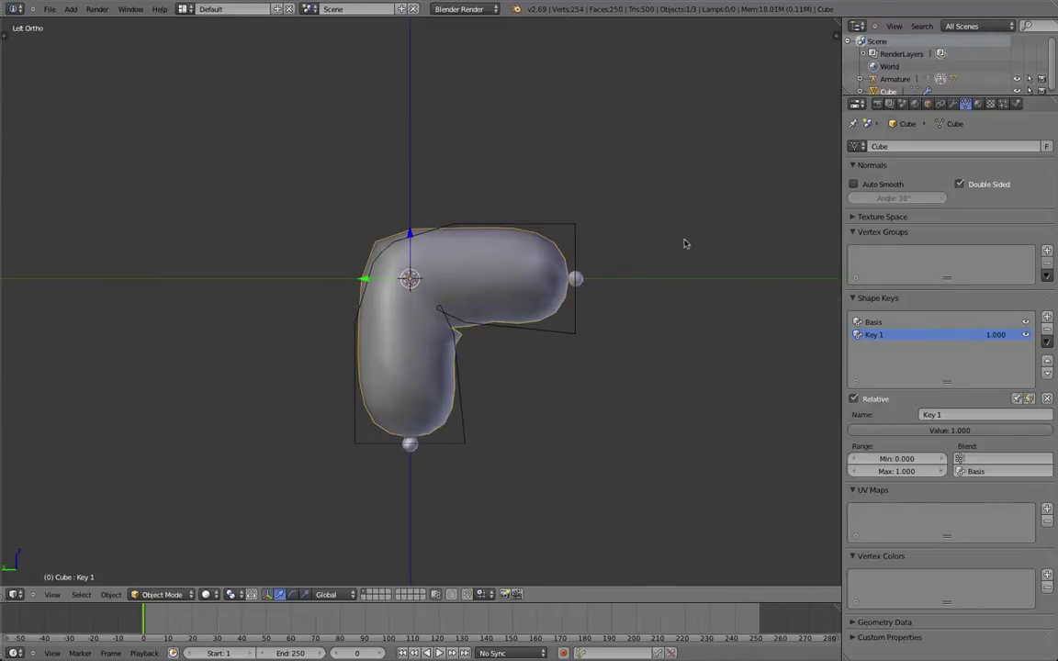
{"action": "left_click", "coordinate": [953, 103]}
{"action": "left_click", "coordinate": [882, 146]}
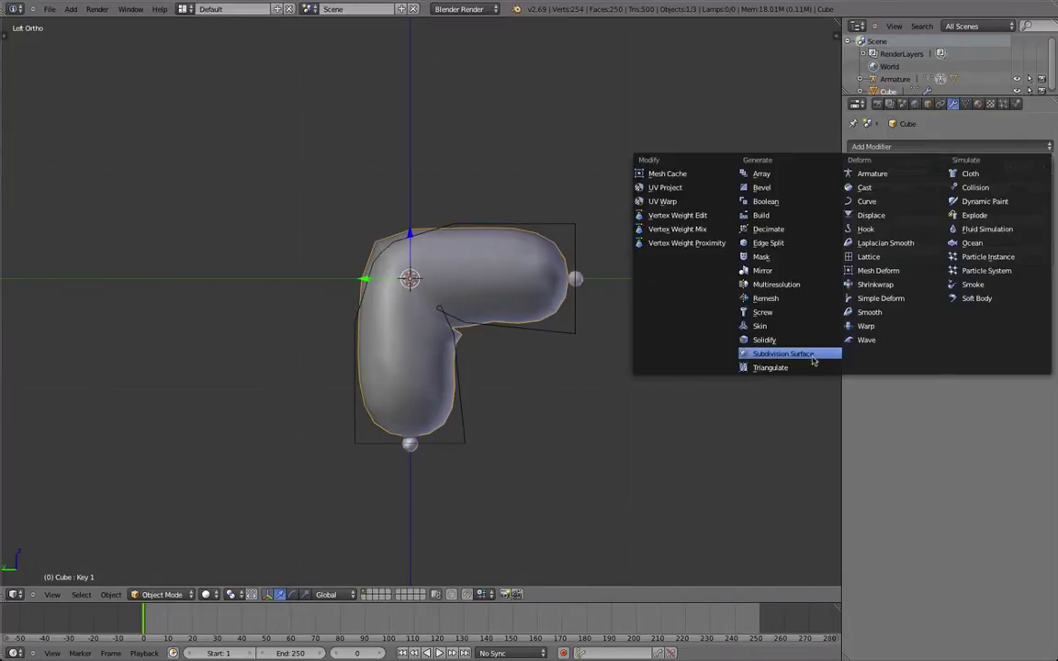
{"action": "left_click", "coordinate": [812, 361]}
{"action": "scroll", "coordinate": [614, 349], "scroll_direction": "up", "scroll_amount": 2}
{"action": "scroll", "coordinate": [633, 319], "scroll_direction": "down", "scroll_amount": 1}
{"action": "scroll", "coordinate": [623, 326], "scroll_direction": "up", "scroll_amount": 3}
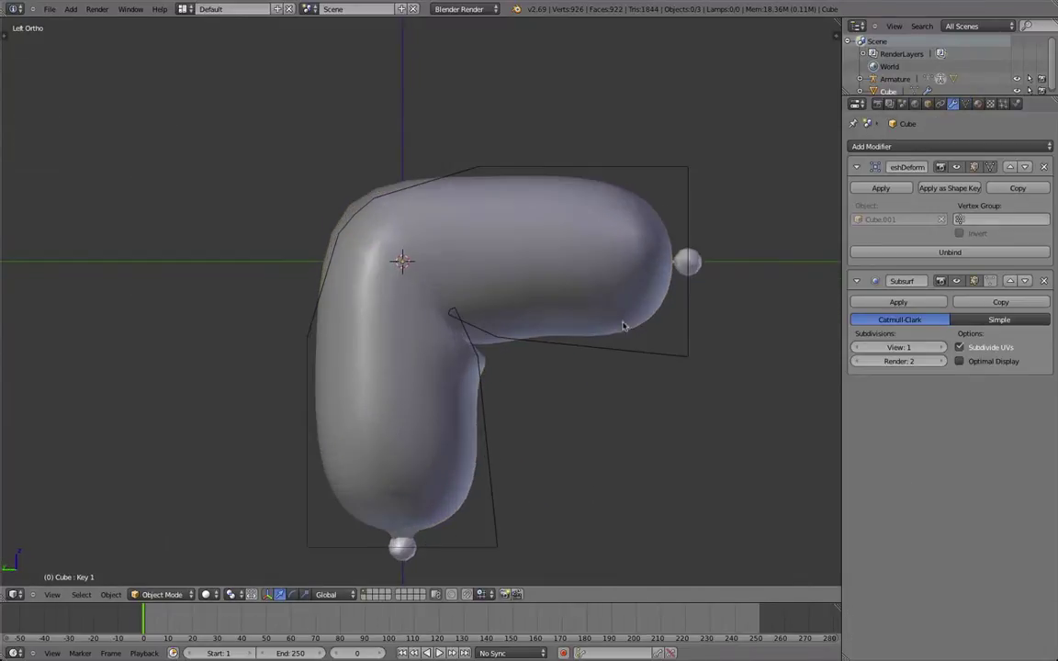
In Key 1, select the vertices along the lower fold of the inner crease and nudge them slightly back toward the joint
{"action": "key", "text": "Tab"}
{"action": "scroll", "coordinate": [423, 385], "scroll_direction": "up", "scroll_amount": 5}
{"action": "key", "text": "z"}
{"action": "key", "text": "b"}
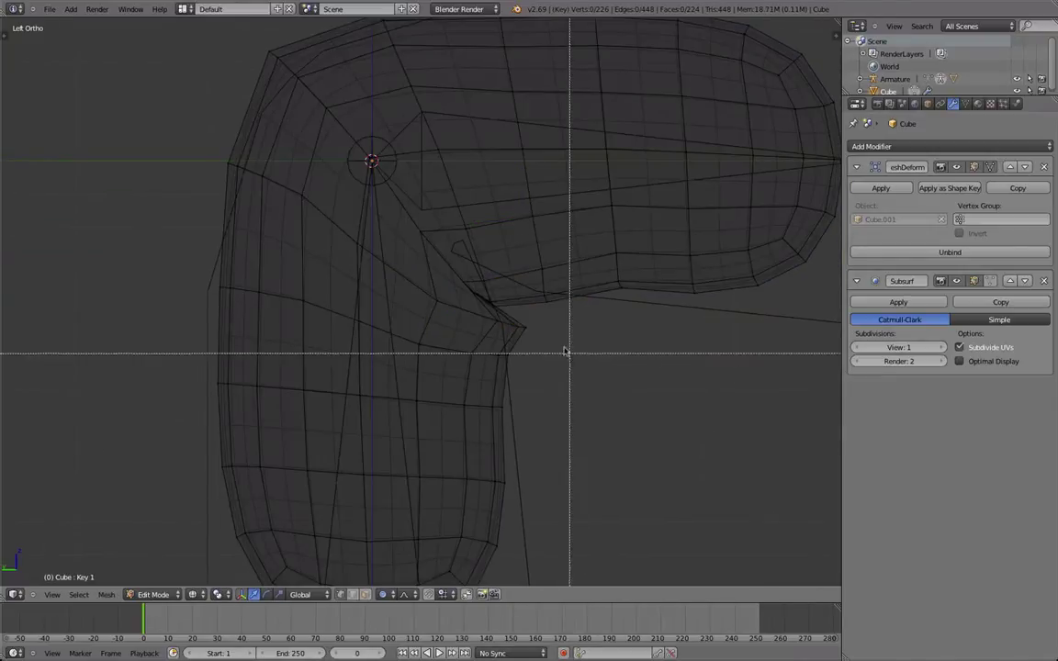
{"action": "mouse_move", "coordinate": [565, 350]}
{"action": "left_mouse_down"}
{"action": "mouse_move", "coordinate": [441, 319]}
{"action": "mouse_move", "coordinate": [476, 317]}
{"action": "mouse_move", "coordinate": [430, 270]}
{"action": "left_mouse_up"}
{"action": "key", "text": "b"}
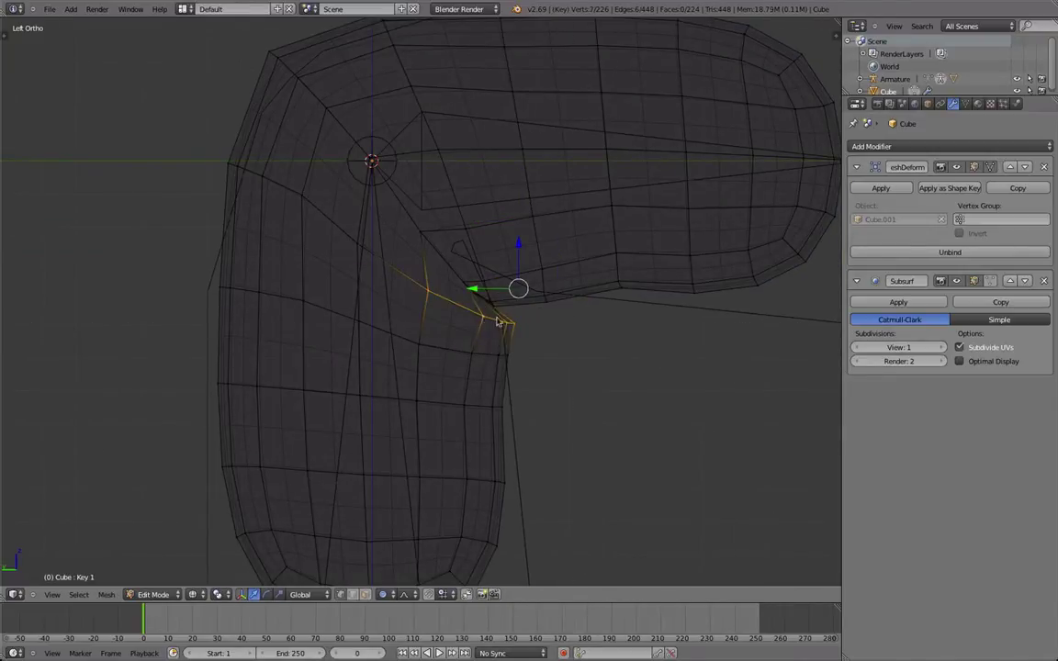
{"action": "key", "text": "z"}
Return to Object Mode and examine the corrected elbow from another angle and from farther away
{"action": "middle_click_drag", "start_coordinate": [500, 322], "coordinate": [444, 319]}
{"action": "key", "text": "Tab"}
{"action": "scroll", "coordinate": [482, 331], "scroll_direction": "down", "scroll_amount": 4}
{"action": "middle_click_drag", "start_coordinate": [337, 307], "coordinate": [472, 296], "text": "alt"}
{"action": "scroll", "coordinate": [503, 301], "scroll_direction": "up", "scroll_amount": 1}
{"action": "key", "text": "a"}
{"action": "scroll", "coordinate": [504, 294], "scroll_direction": "down", "scroll_amount": 4}
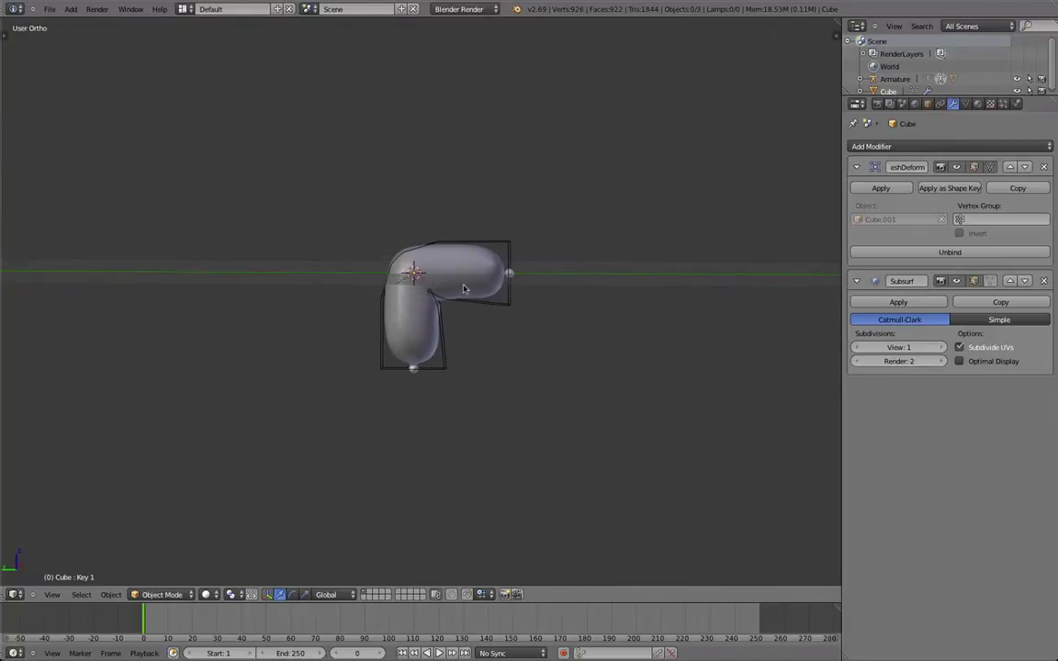
In the left orthographic view, straighten the capsule limb by bringing Bone.001 back to its unrotated pose
{"action": "key", "text": "ctrl+KP_3"}
{"action": "scroll", "coordinate": [544, 273], "scroll_direction": "up", "scroll_amount": 1}
{"action": "right_click", "coordinate": [538, 275]}
{"action": "scroll", "coordinate": [533, 284], "scroll_direction": "up", "scroll_amount": 2}
{"action": "scroll", "coordinate": [533, 287], "scroll_direction": "up", "scroll_amount": 4}
{"action": "key", "text": "r"}
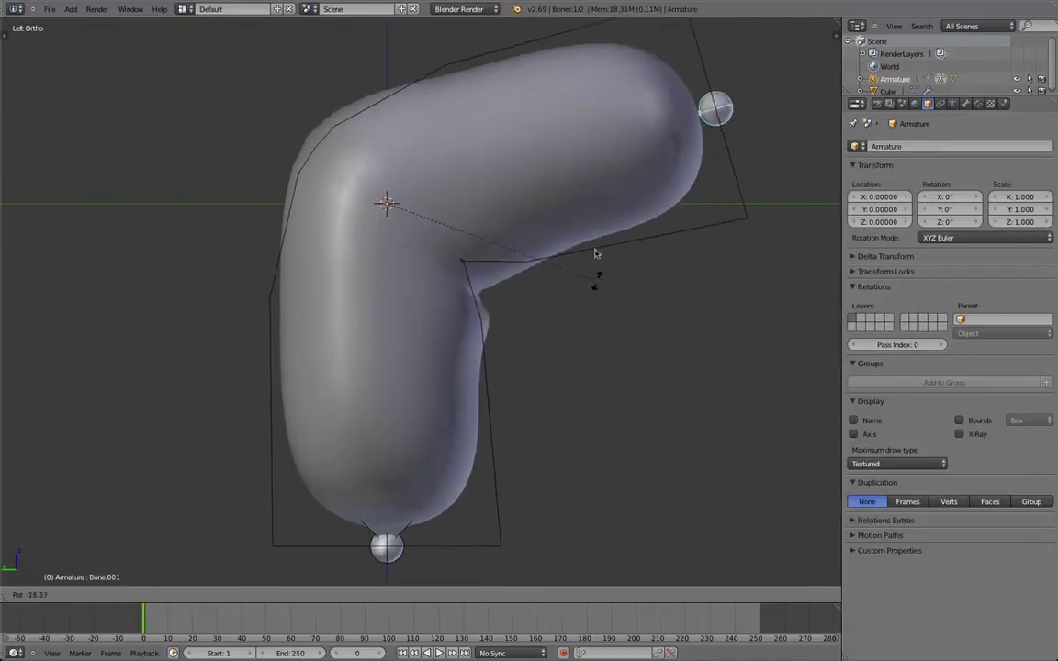
{"action": "left_click", "coordinate": [475, 87]}
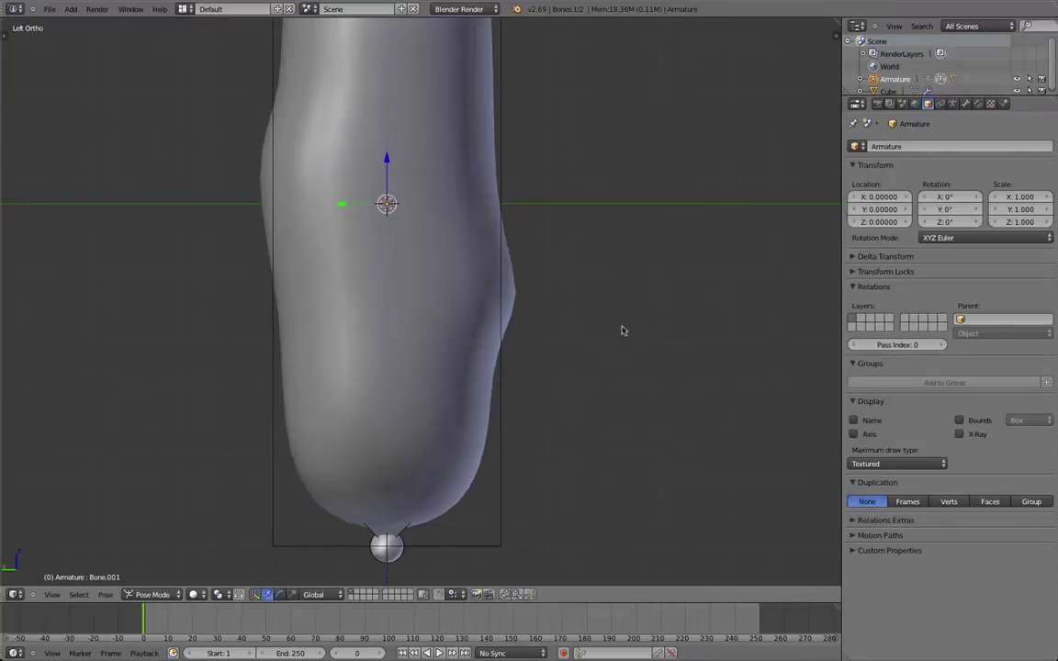
{"action": "scroll", "coordinate": [504, 388], "scroll_direction": "down", "scroll_amount": 2}
Select the capsule and set the value of its Key 1 shape key to 0
{"action": "right_click", "coordinate": [479, 218]}
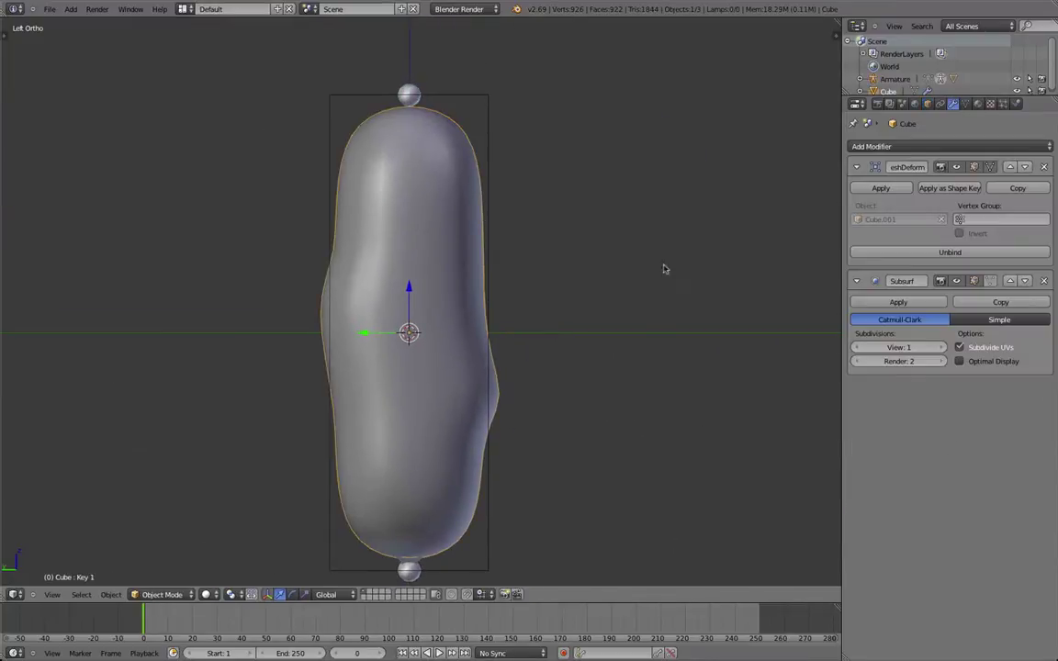
{"action": "left_click", "coordinate": [966, 105]}
{"action": "left_click_drag", "start_coordinate": [993, 433], "coordinate": [723, 434]}
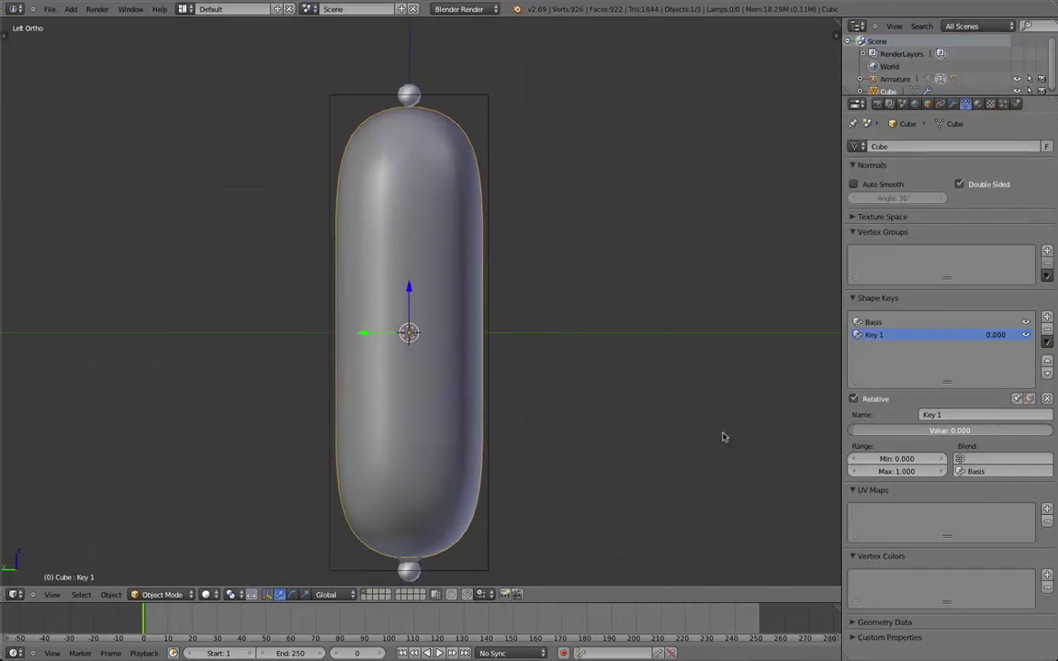
Enlarge the timeline area and change it into a Graph Editor
{"action": "left_click_drag", "start_coordinate": [386, 605], "coordinate": [390, 501]}
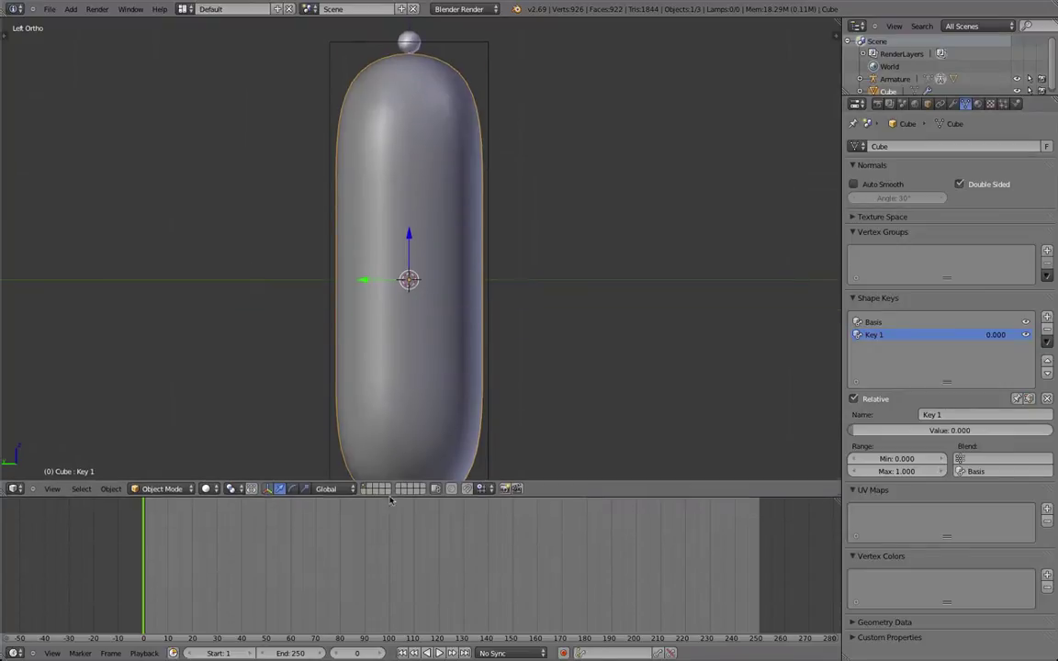
{"action": "left_click", "coordinate": [15, 653]}
{"action": "left_click", "coordinate": [36, 560]}
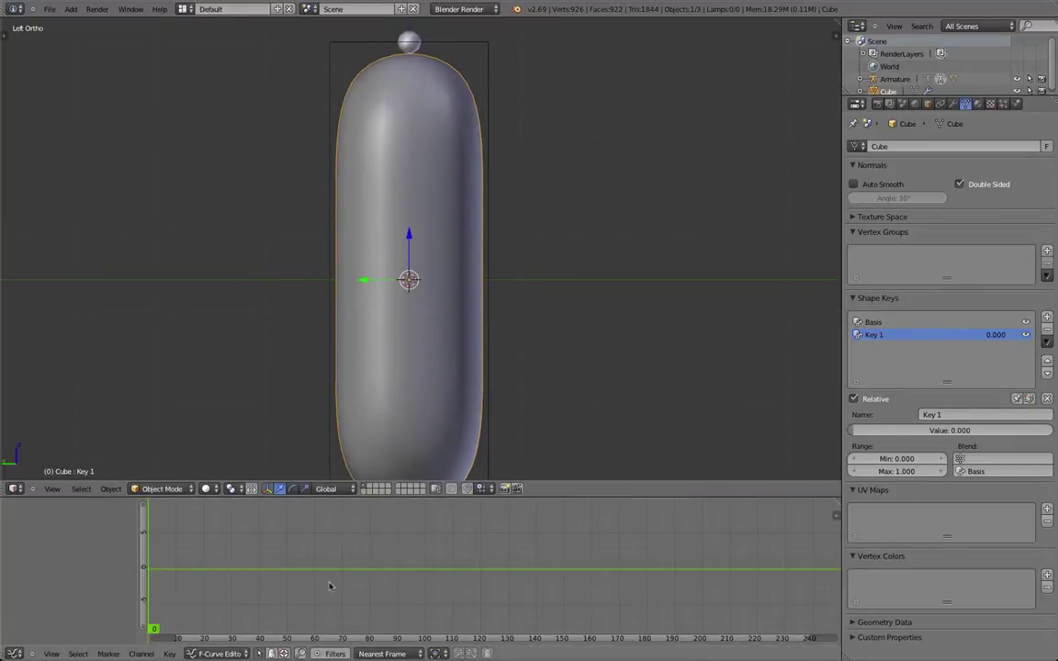
{"action": "middle_click_drag", "start_coordinate": [330, 586], "coordinate": [402, 600]}
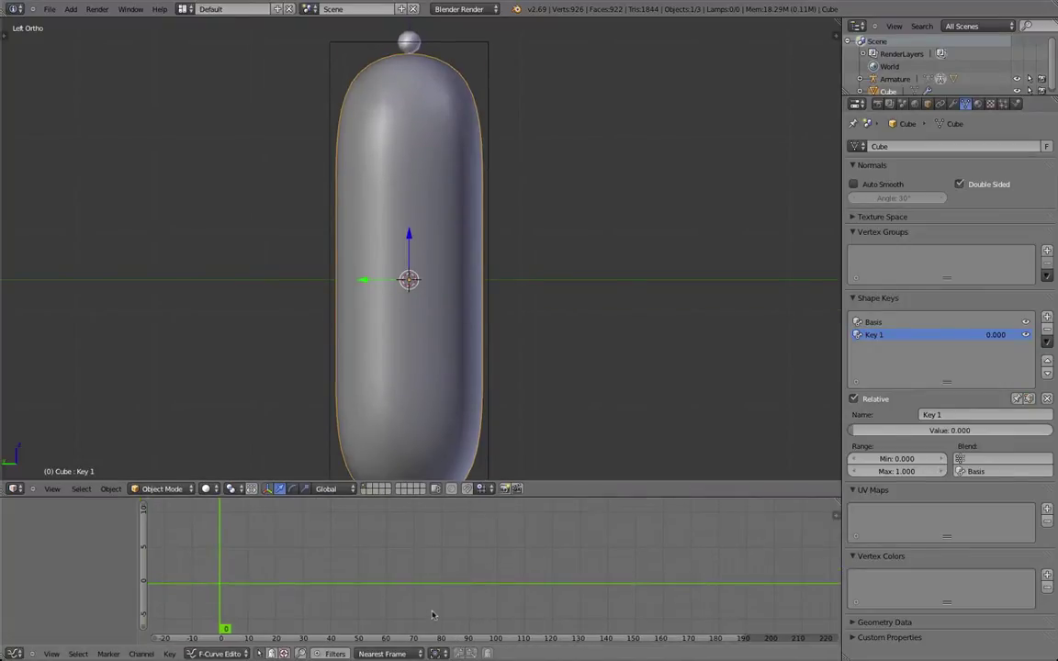
Add a driver to the Key 1 shape key value and switch the Graph Editor to Drivers mode
{"action": "right_click", "coordinate": [1008, 337]}
{"action": "left_click", "coordinate": [999, 341]}
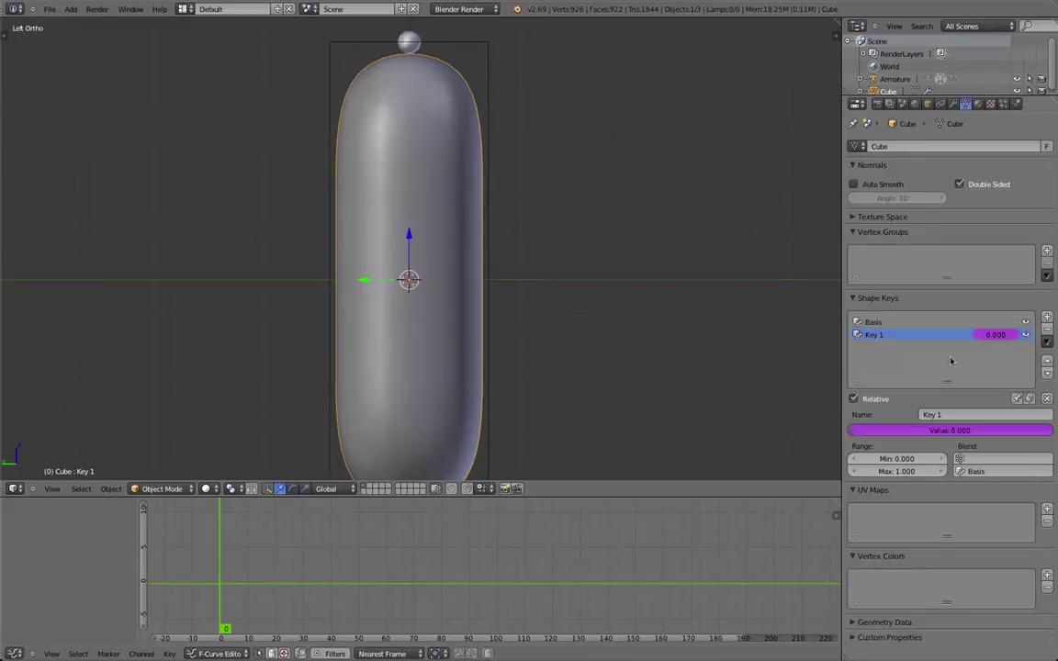
{"action": "left_click", "coordinate": [216, 653]}
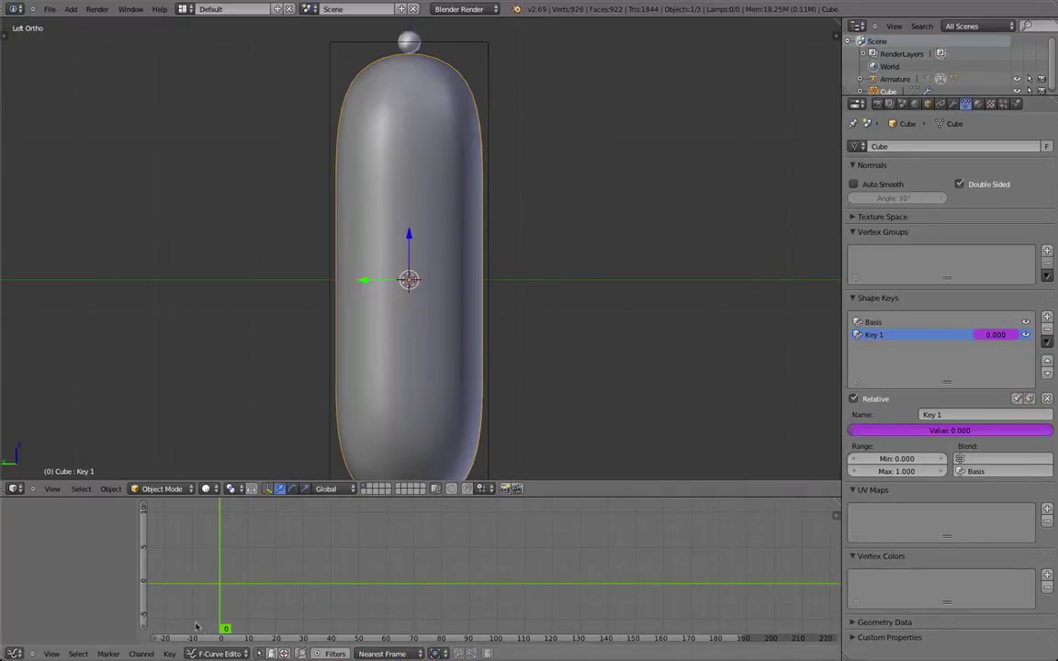
{"action": "left_click", "coordinate": [211, 628]}
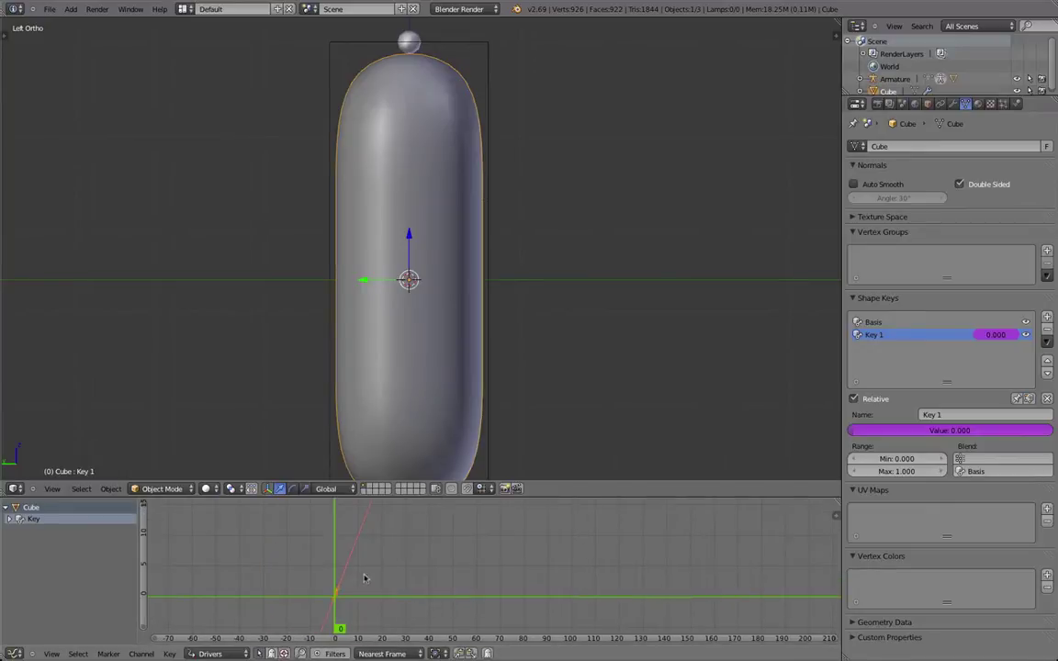
Open the Key 1 driver's settings and target its variable at Bone.001 of the Armature
{"action": "left_click", "coordinate": [837, 519]}
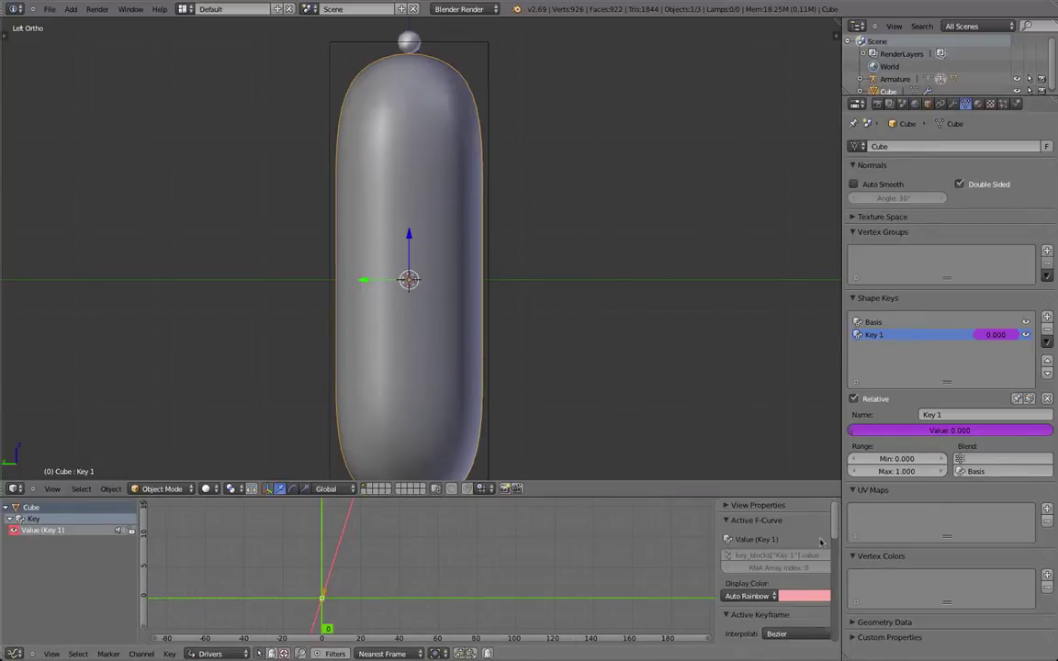
{"action": "scroll", "coordinate": [789, 531], "scroll_direction": "down", "scroll_amount": 8}
{"action": "scroll", "coordinate": [788, 531], "scroll_direction": "down", "scroll_amount": 2}
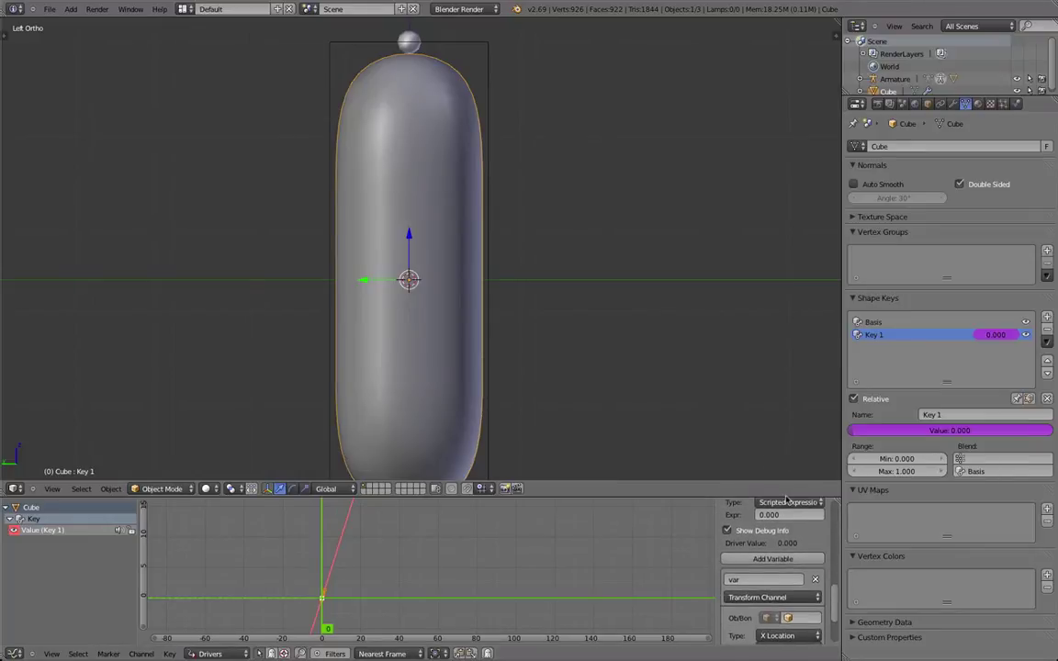
{"action": "left_click_drag", "start_coordinate": [788, 497], "coordinate": [781, 439]}
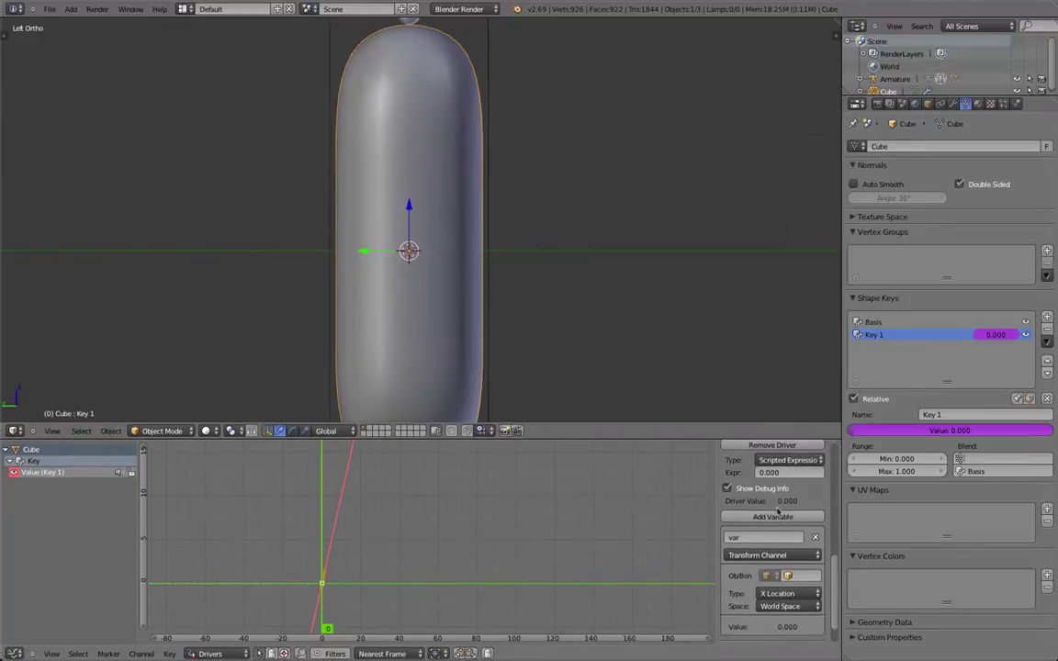
{"action": "scroll", "coordinate": [744, 533], "scroll_direction": "down", "scroll_amount": 2}
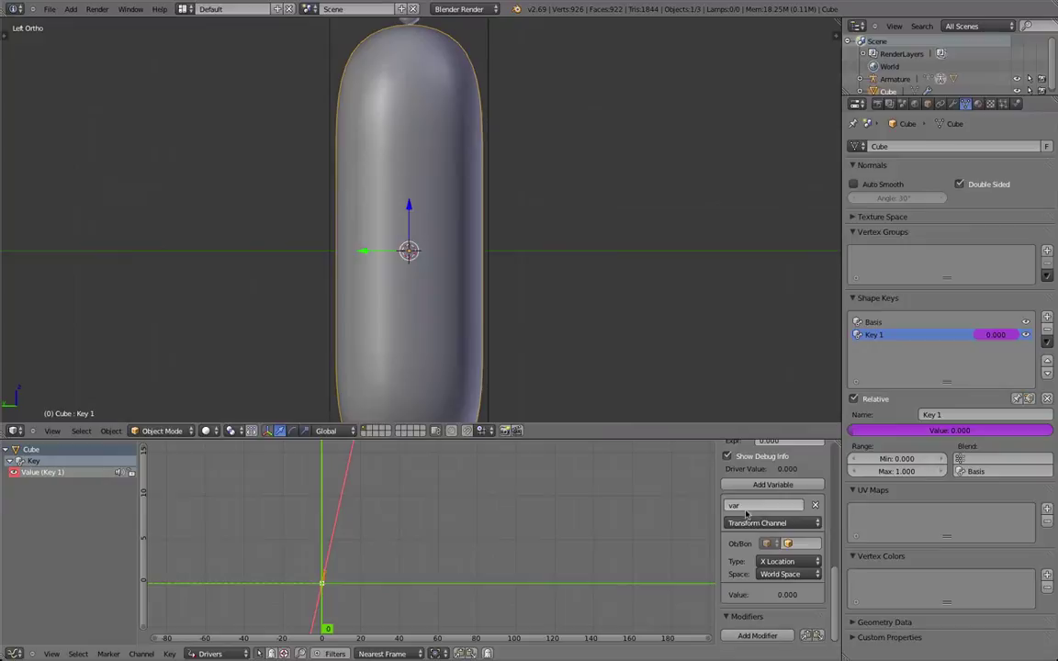
{"action": "left_click", "coordinate": [806, 547]}
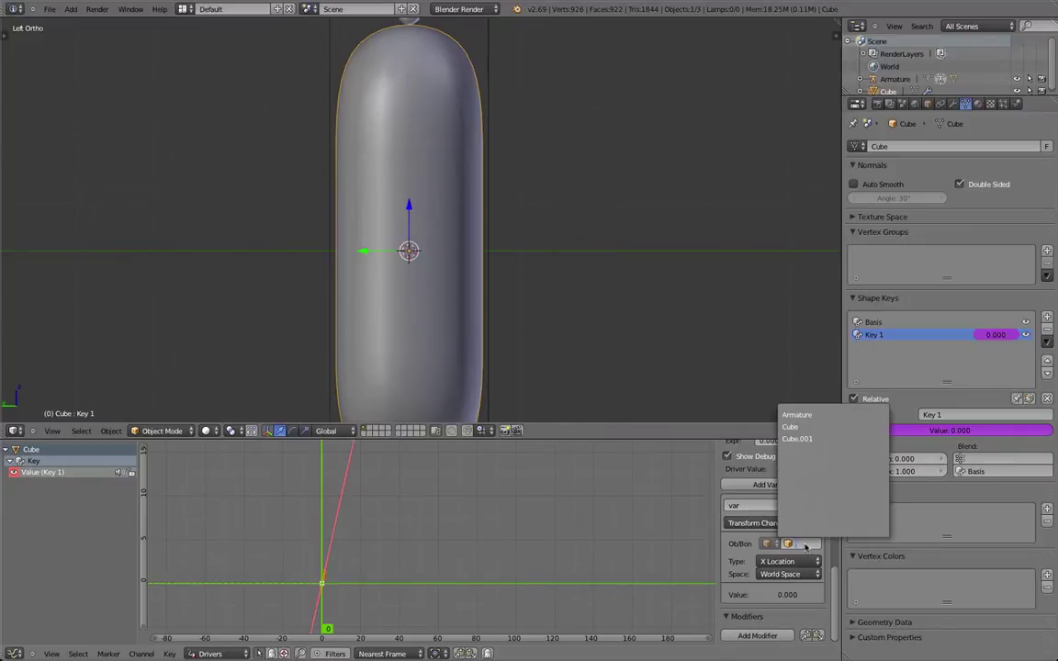
{"action": "left_click", "coordinate": [826, 415]}
{"action": "left_click", "coordinate": [772, 556]}
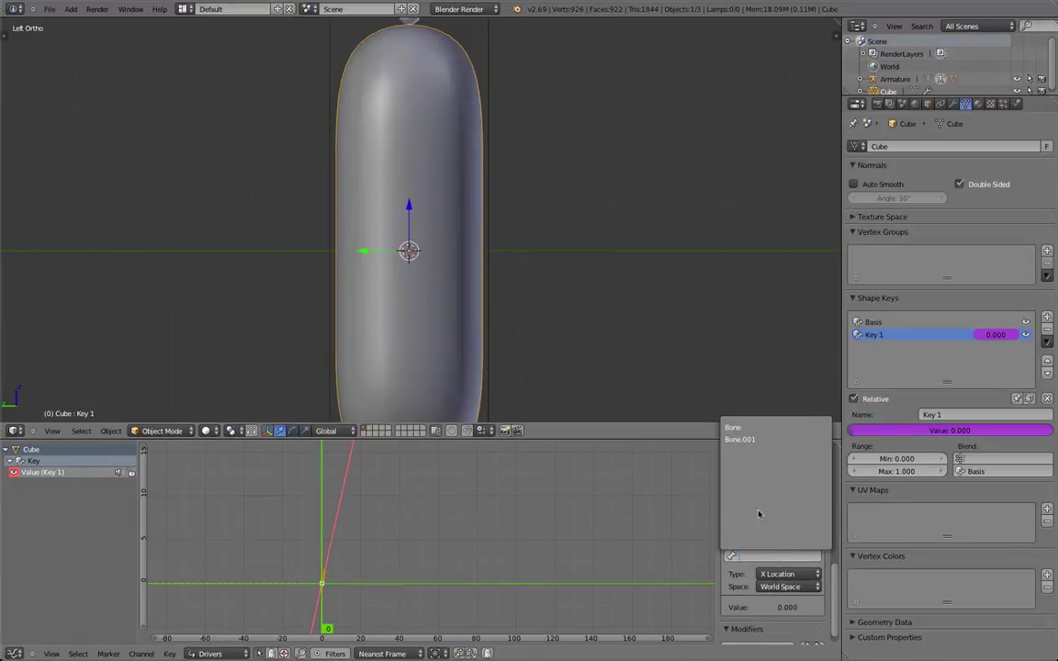
{"action": "left_click", "coordinate": [745, 441]}
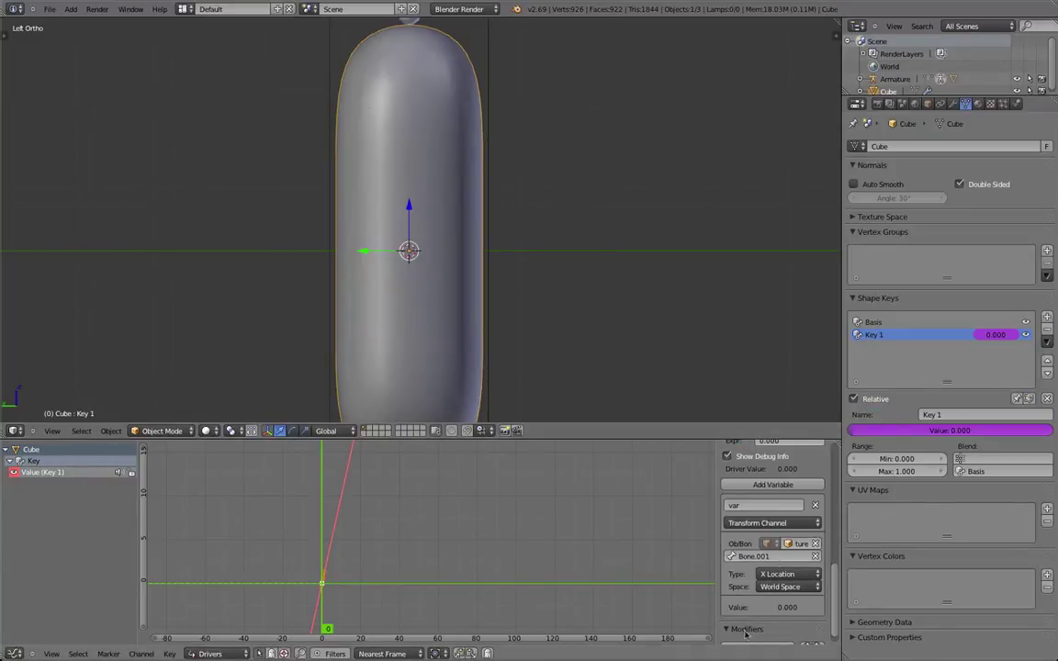
Set the driver variable to read the bone's X Rotation in Local Space
{"action": "scroll", "coordinate": [786, 563], "scroll_direction": "down", "scroll_amount": 1}
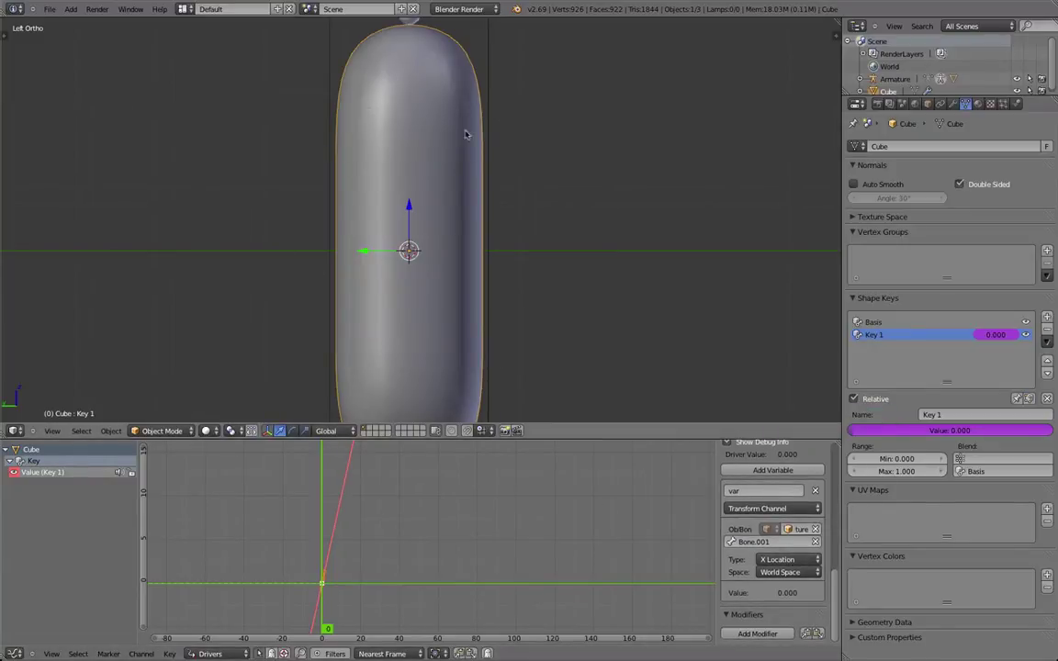
{"action": "middle_click_drag", "start_coordinate": [467, 135], "coordinate": [468, 161], "text": "shift"}
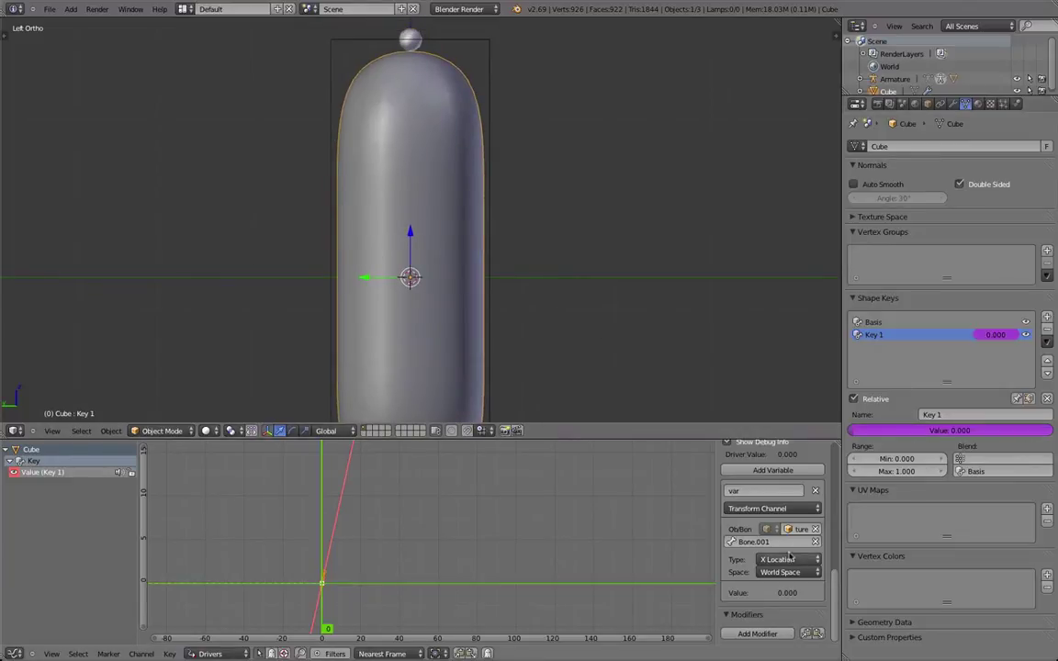
{"action": "left_click", "coordinate": [789, 560]}
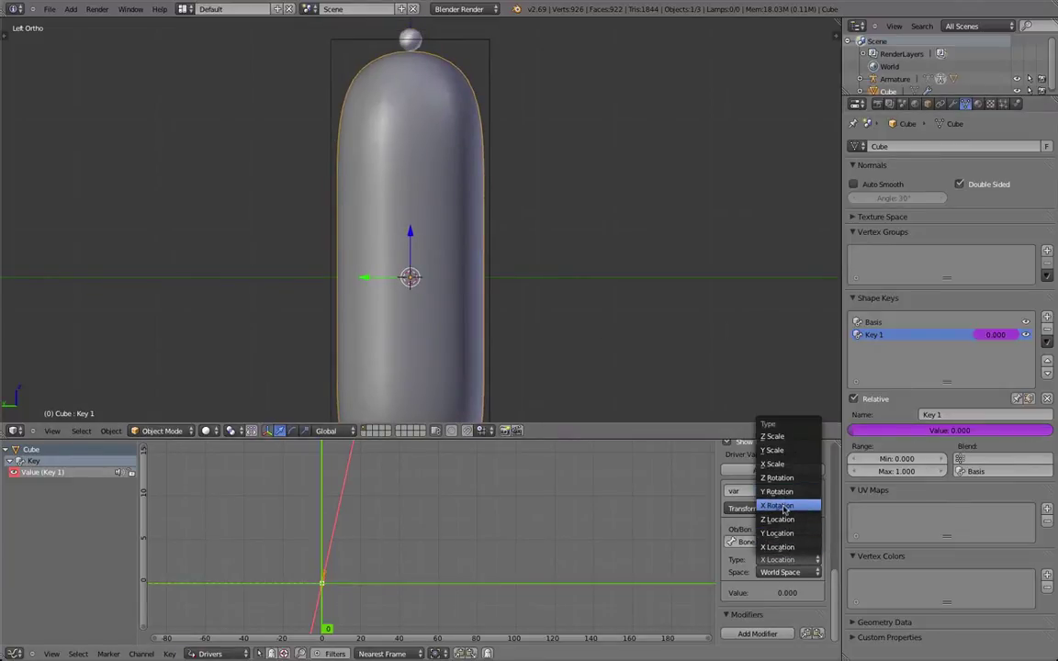
{"action": "left_click", "coordinate": [784, 506]}
{"action": "left_click", "coordinate": [808, 574]}
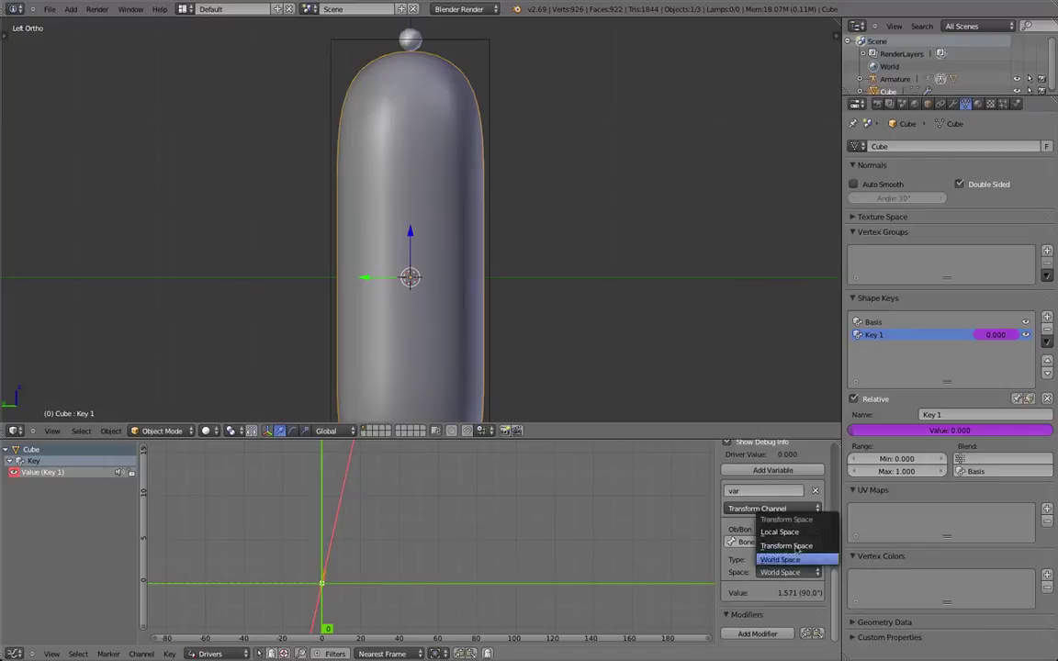
{"action": "left_click", "coordinate": [795, 533]}
Bend Bone.001 by about 65° and reselect the capsule to check the driver variable's value
{"action": "right_click", "coordinate": [410, 46]}
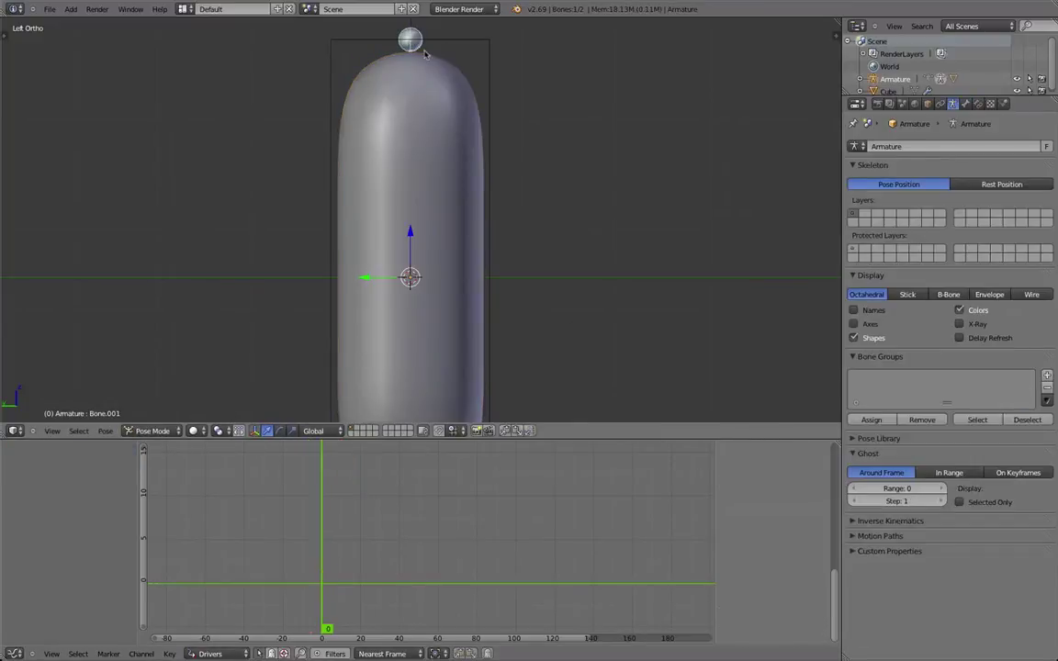
{"action": "key", "text": "r"}
{"action": "left_click", "coordinate": [571, 213]}
{"action": "right_click", "coordinate": [518, 189]}
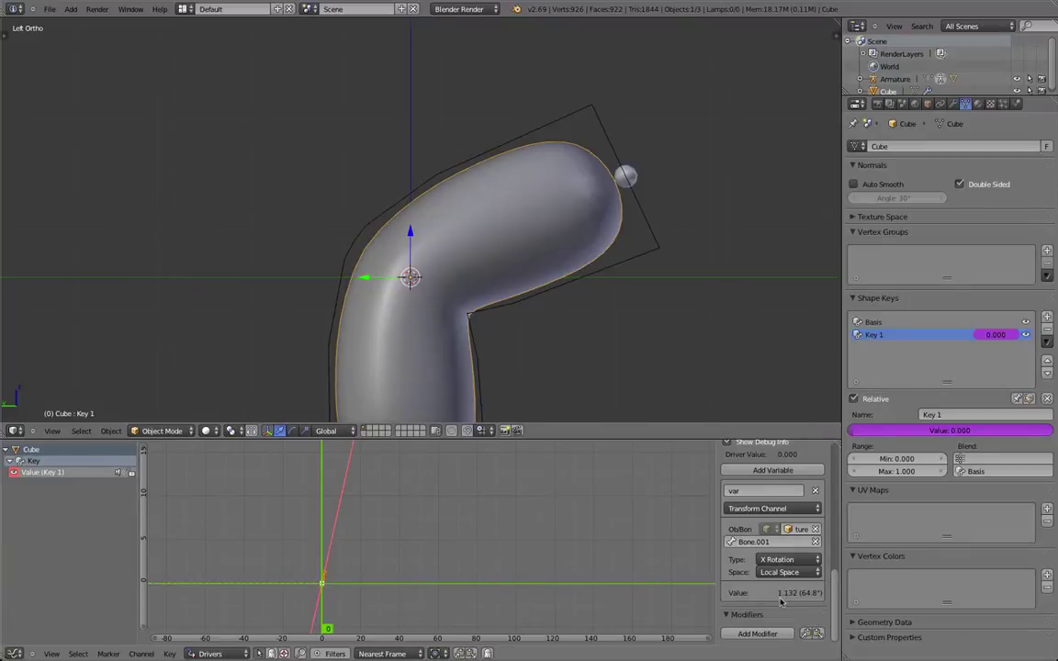
Bend Bone.001 further to 90° and reselect the capsule to read the driver variable again
{"action": "right_click", "coordinate": [621, 169]}
{"action": "middle_click_drag", "start_coordinate": [615, 245], "coordinate": [604, 204], "text": "shift"}
{"action": "key", "text": "r"}
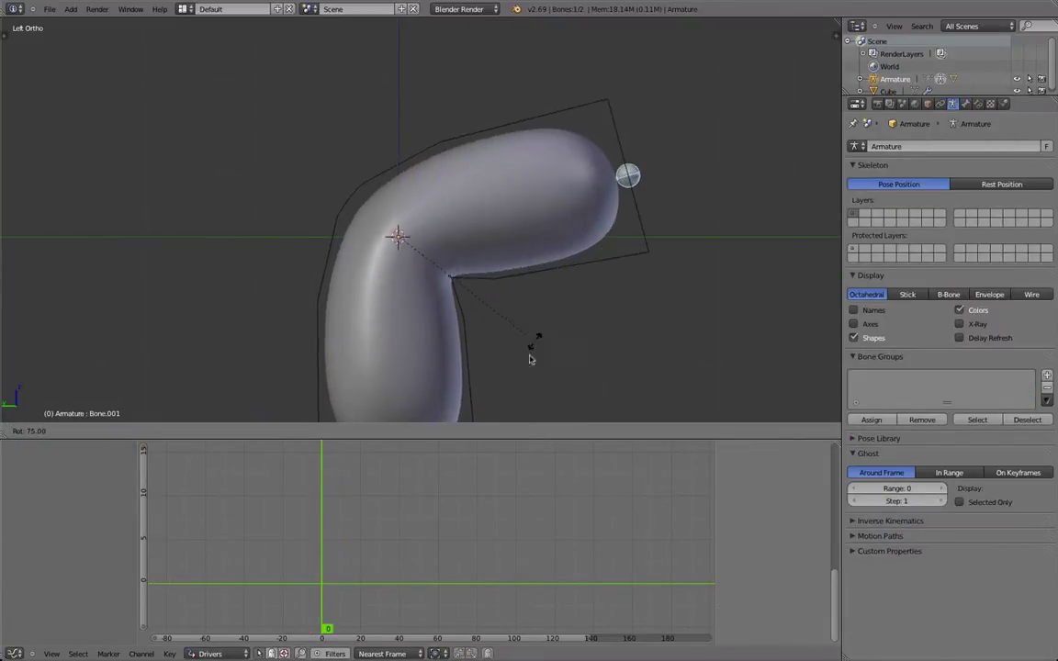
{"action": "left_click", "coordinate": [511, 371]}
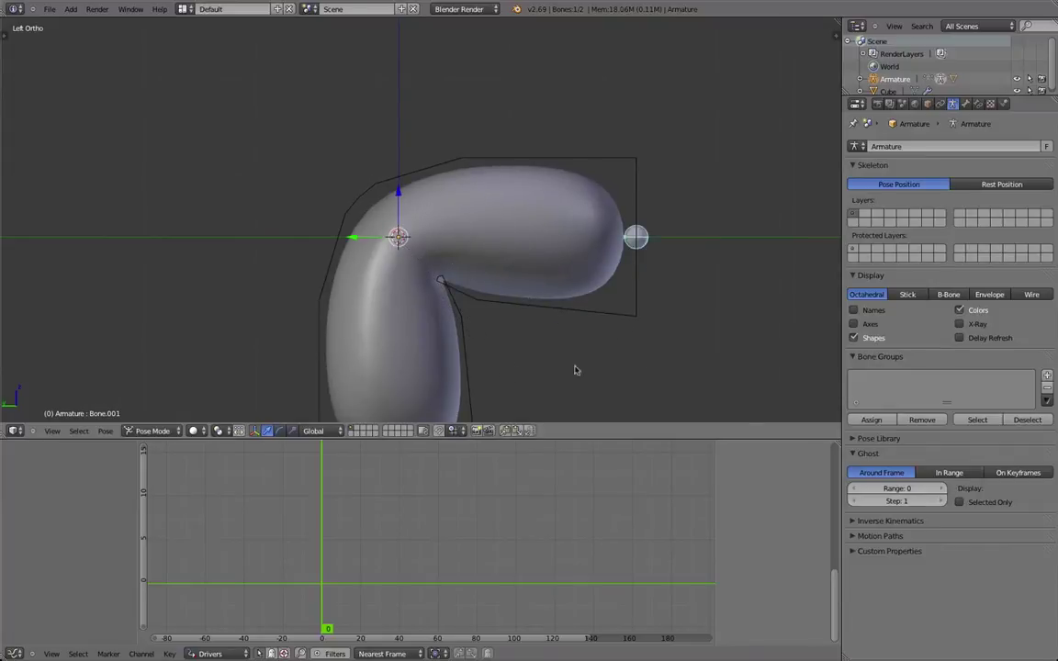
{"action": "right_click", "coordinate": [583, 193]}
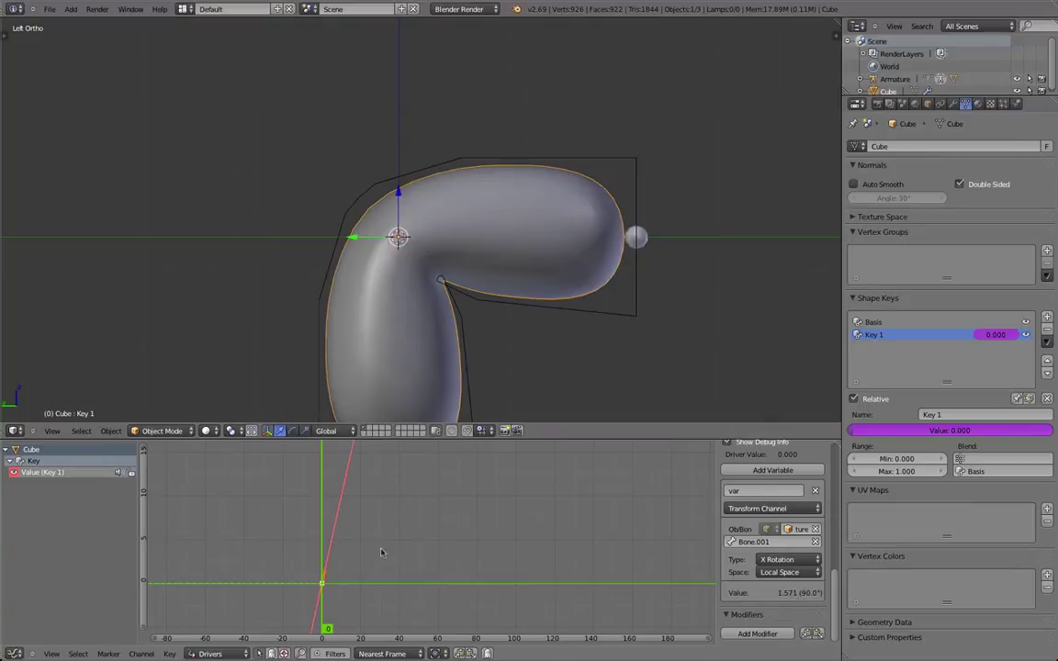
Lower the upper point of the Key 1 driver curve vertically to a value of about 0.6
{"action": "middle_click_drag", "start_coordinate": [403, 540], "coordinate": [507, 564]}
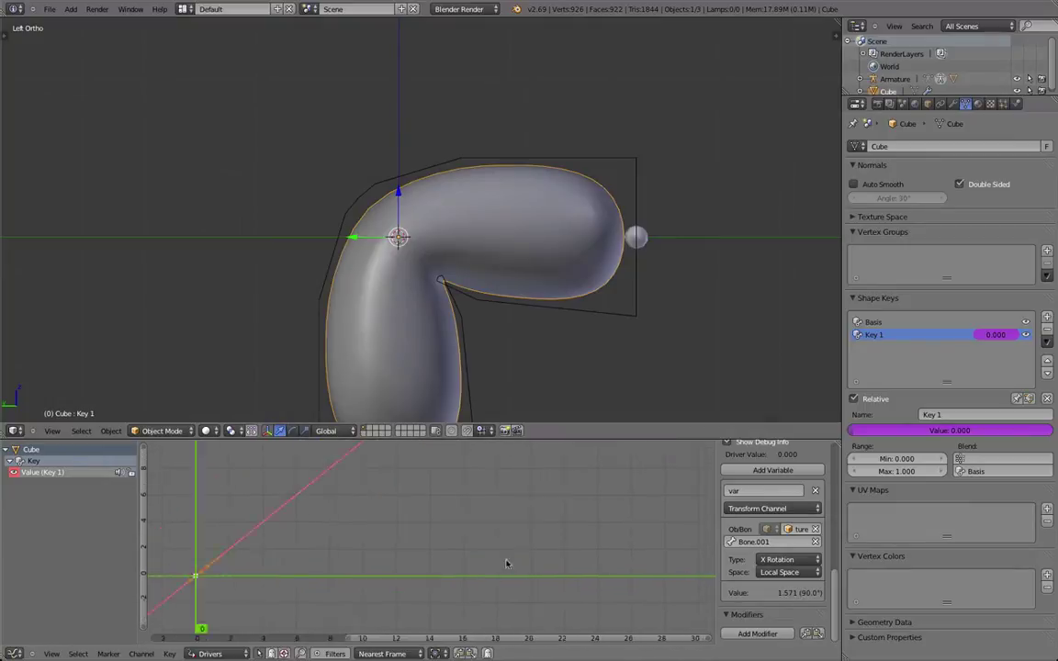
{"action": "middle_click_drag", "start_coordinate": [175, 583], "coordinate": [437, 513]}
{"action": "scroll", "coordinate": [450, 537], "scroll_direction": "up", "scroll_amount": 15}
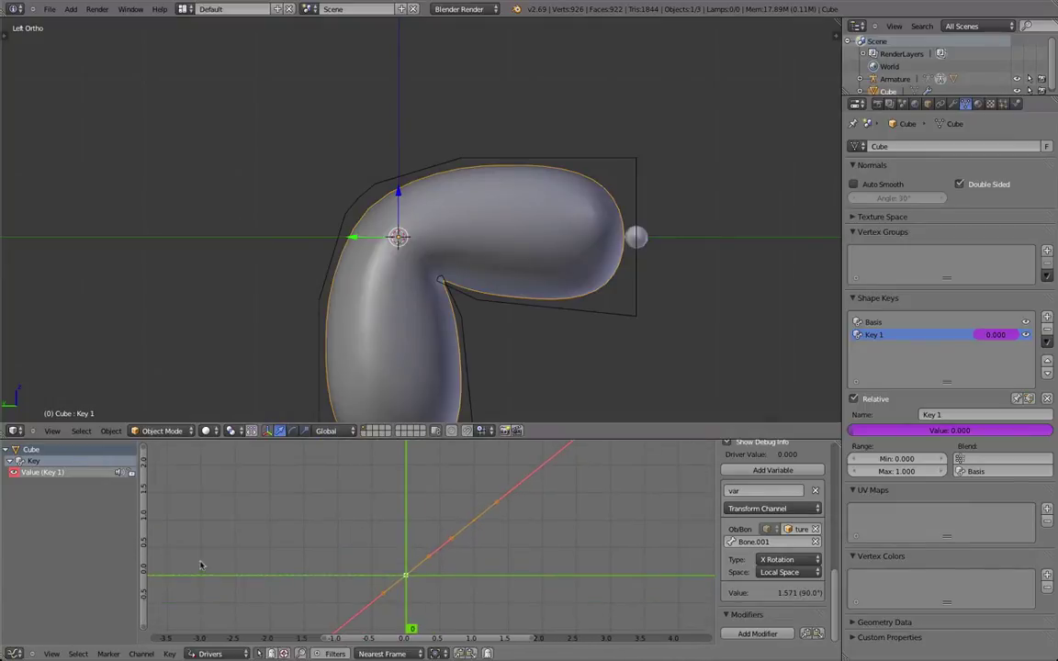
{"action": "middle_click_drag", "start_coordinate": [201, 565], "coordinate": [150, 533], "text": "ctrl"}
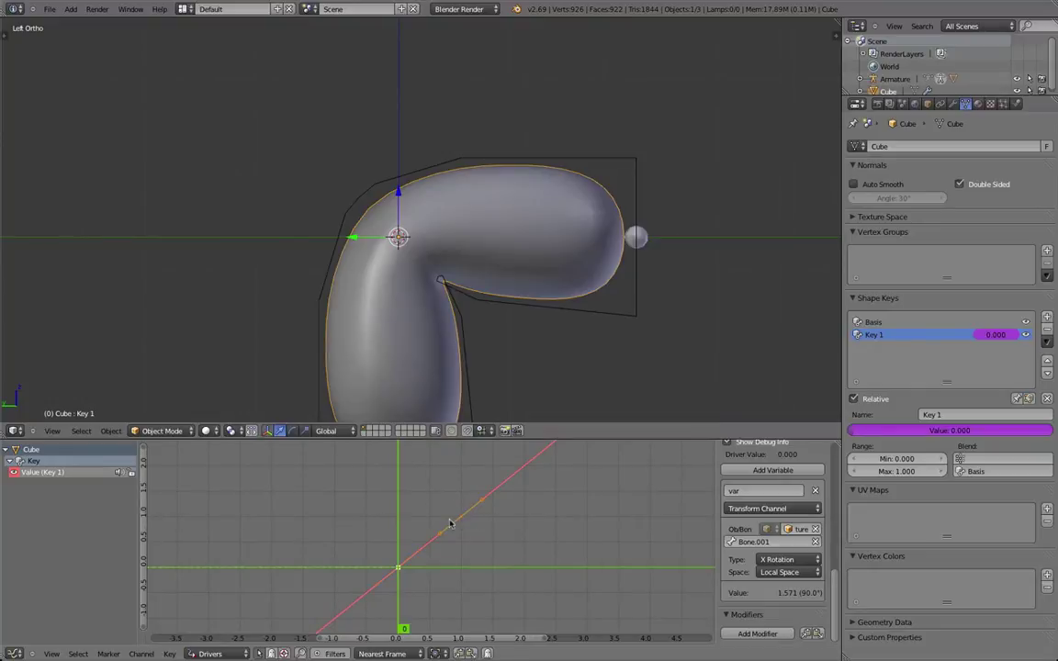
{"action": "key", "text": "g"}
{"action": "key", "text": "y"}
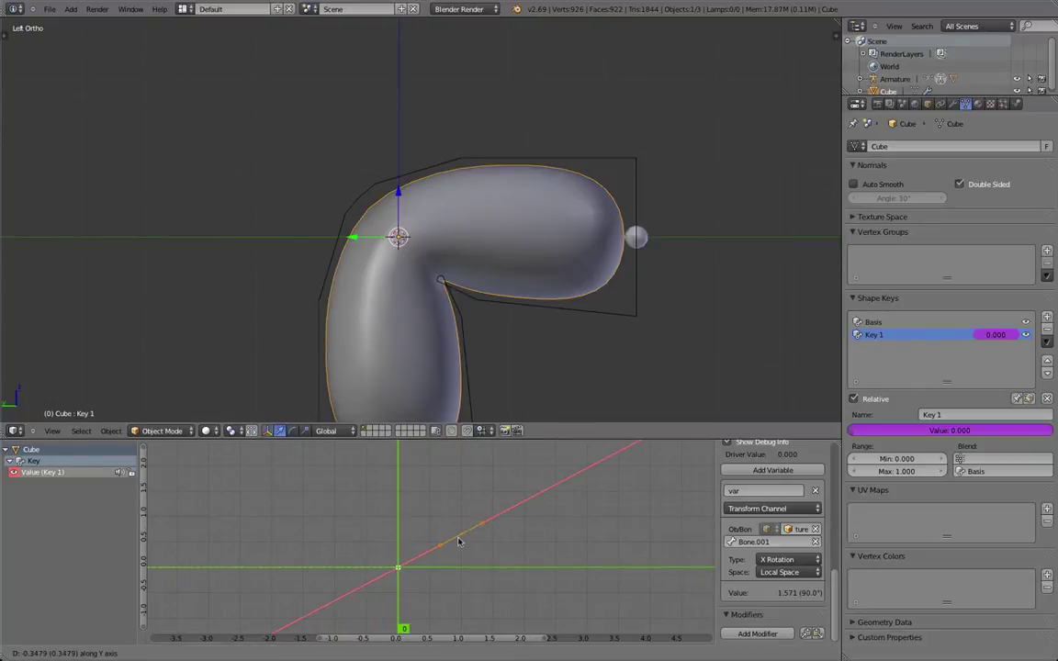
{"action": "left_click", "coordinate": [459, 543]}
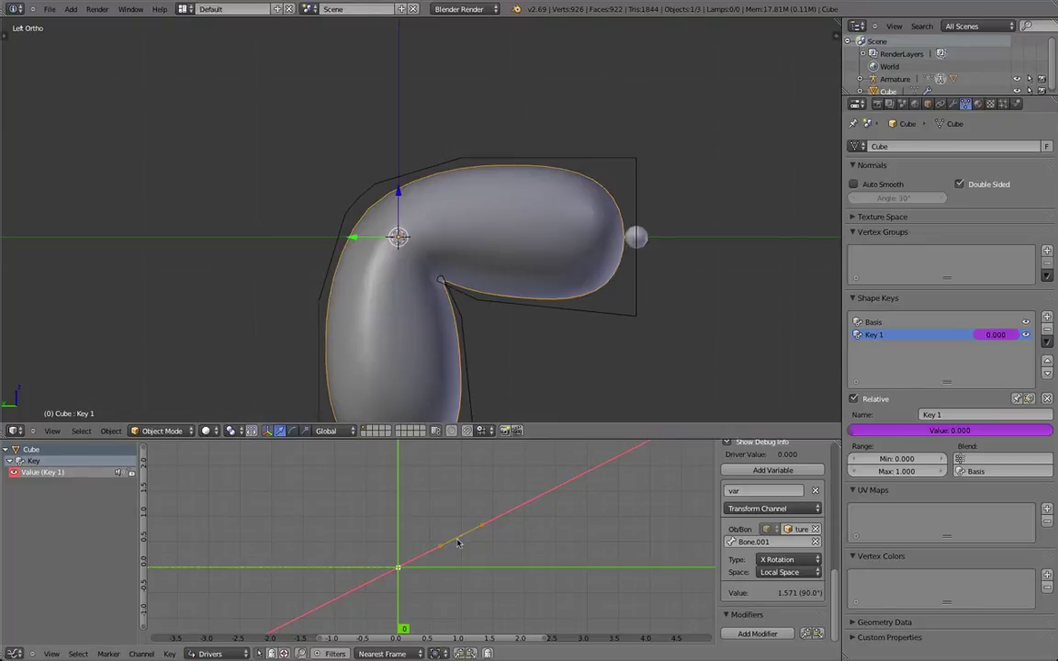
Set the Key 1 driver's type to Maximum Value
{"action": "scroll", "coordinate": [763, 497], "scroll_direction": "up", "scroll_amount": 4}
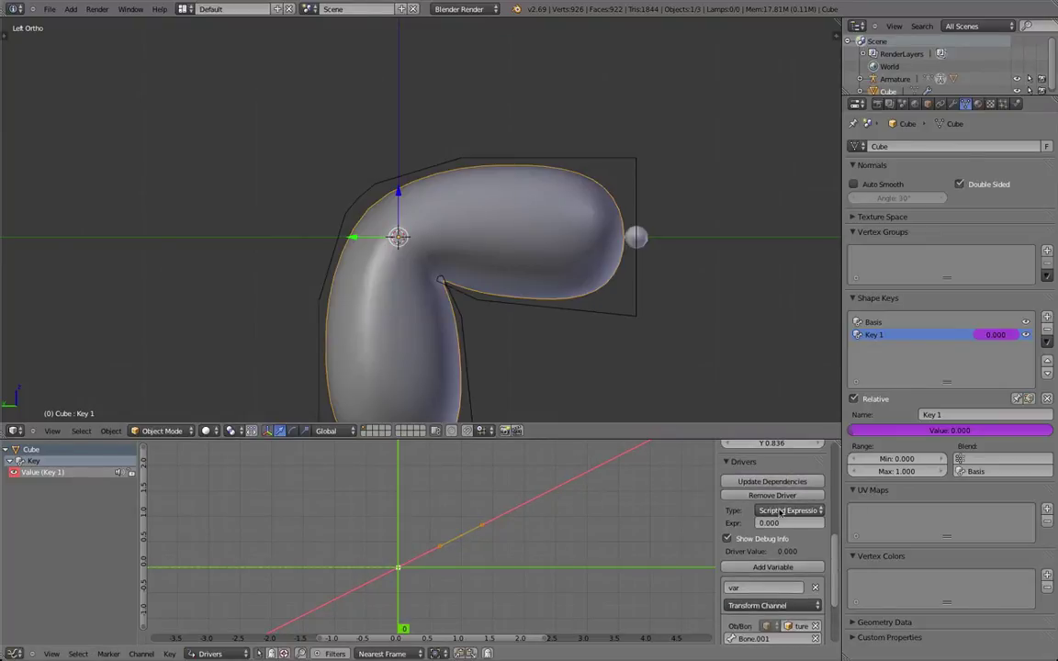
{"action": "left_click", "coordinate": [798, 514]}
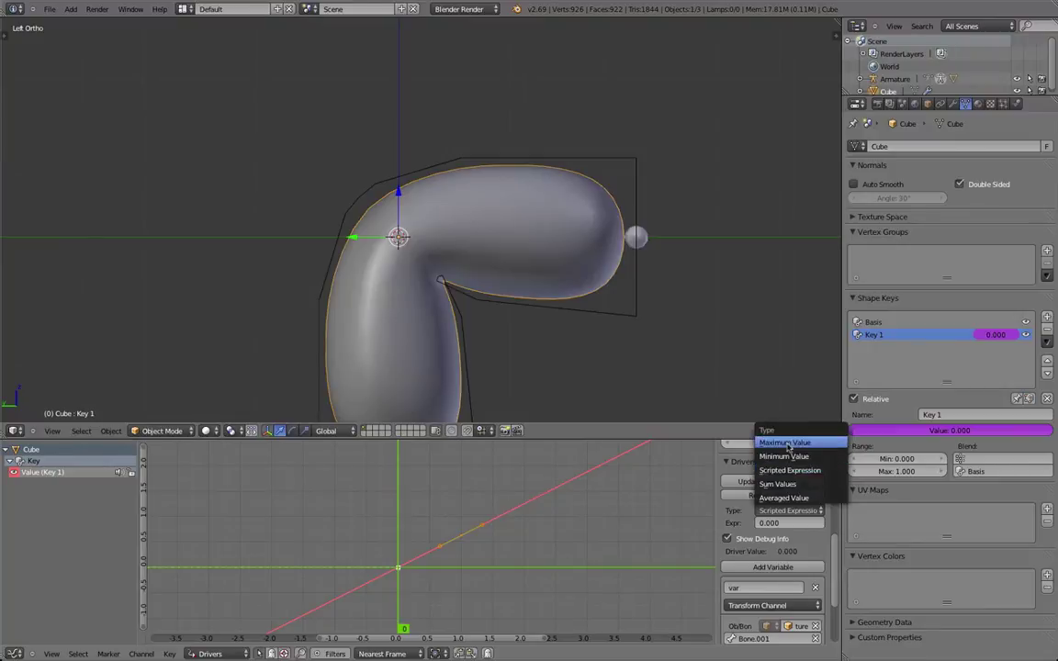
{"action": "left_click", "coordinate": [781, 439]}
Test the driven correction by rotating Bone.001, cancel that rotation, and clear the bone's rotation
{"action": "right_click", "coordinate": [634, 238]}
{"action": "key", "text": "r"}
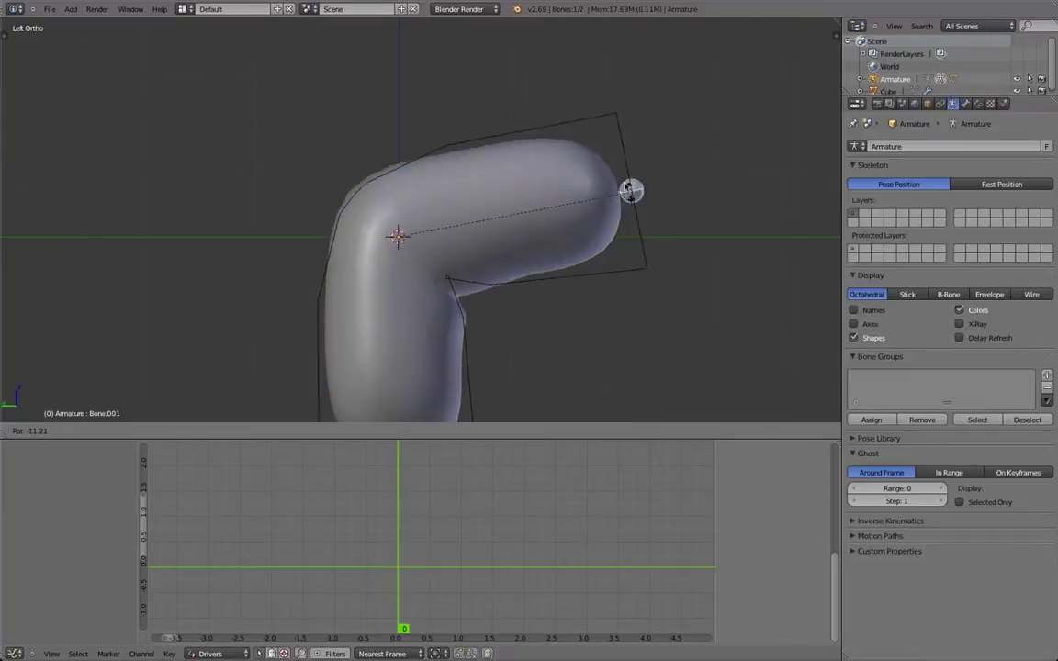
{"action": "right_click", "coordinate": [529, 193]}
{"action": "key", "text": "alt+r"}
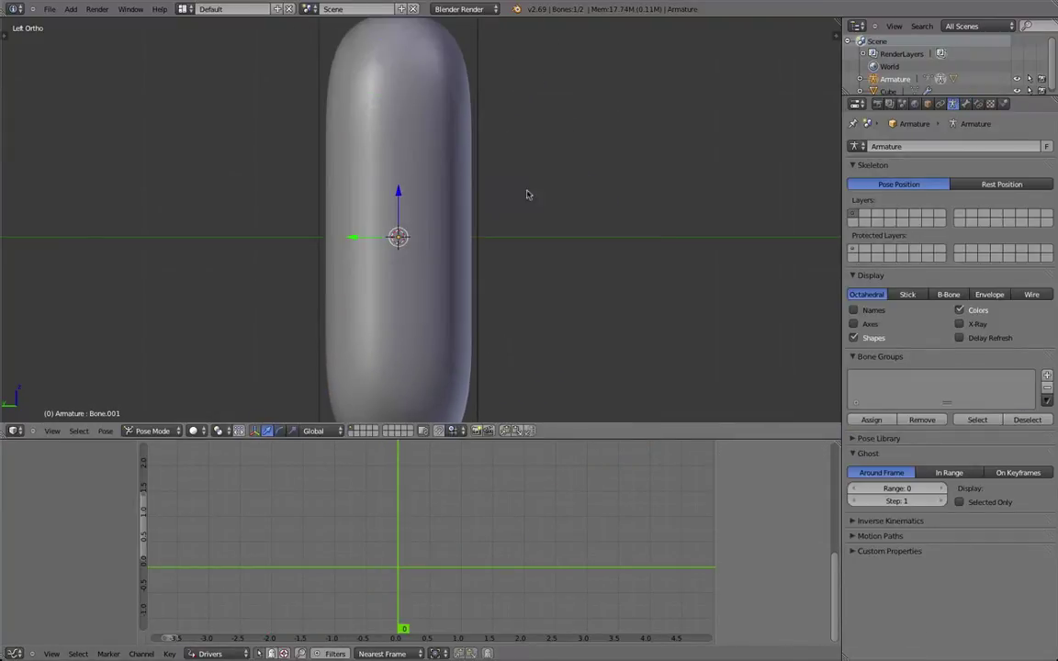
Bend Bone.001 to a right angle of about 90° to test the driven elbow correction
{"action": "scroll", "coordinate": [437, 146], "scroll_direction": "down", "scroll_amount": 3}
{"action": "key", "text": "r"}
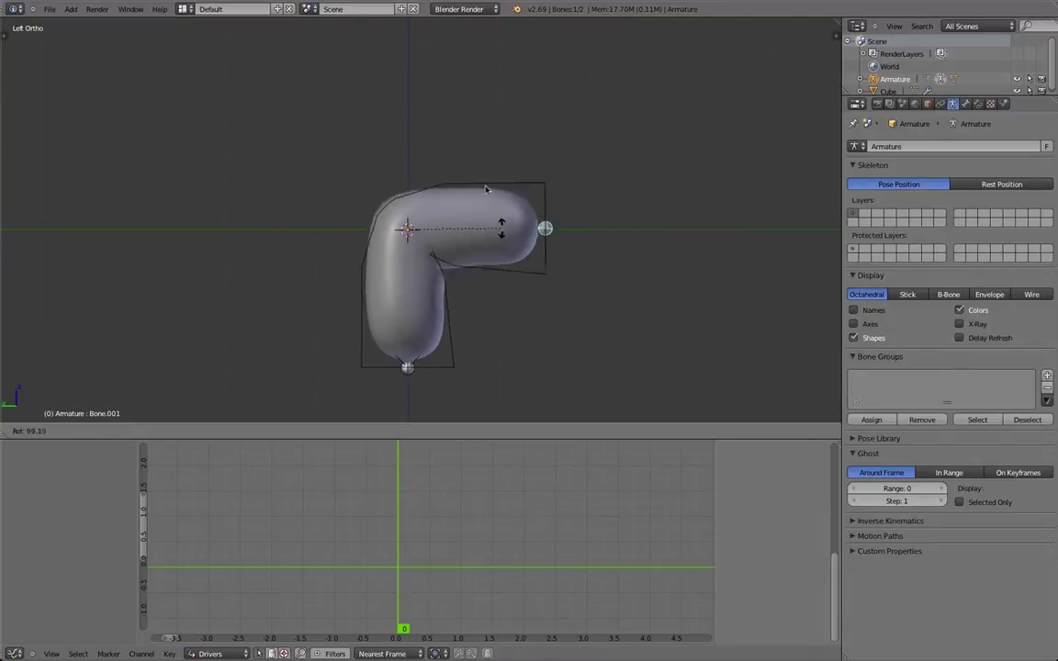
{"action": "key", "text": "Escape"}
{"action": "key", "text": "r"}
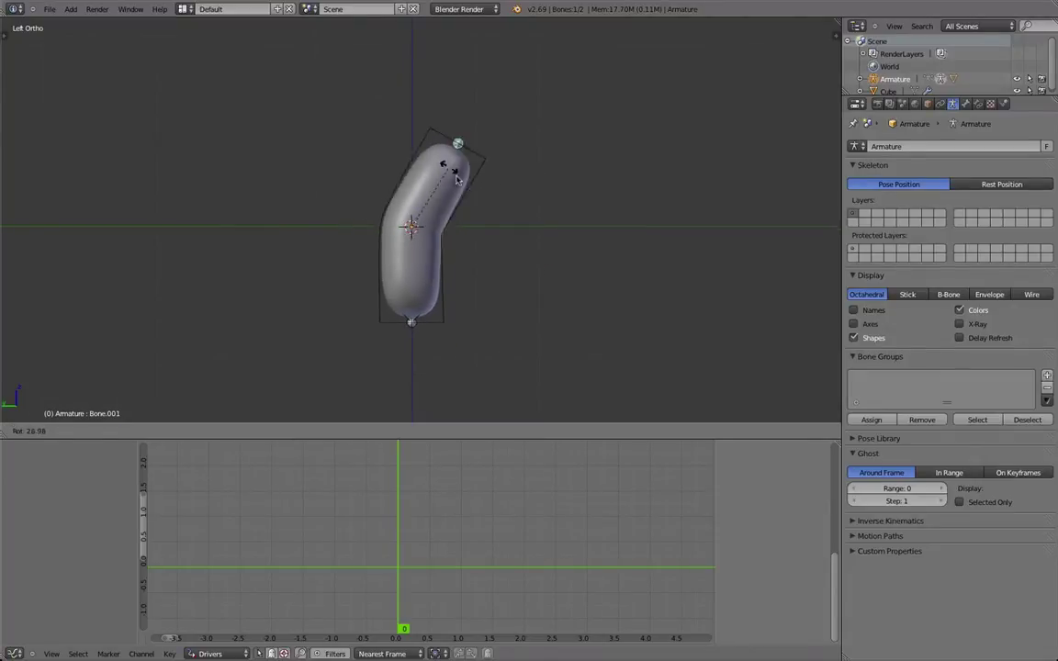
{"action": "left_click", "coordinate": [476, 230]}
{"action": "scroll", "coordinate": [496, 248], "scroll_direction": "up", "scroll_amount": 8}
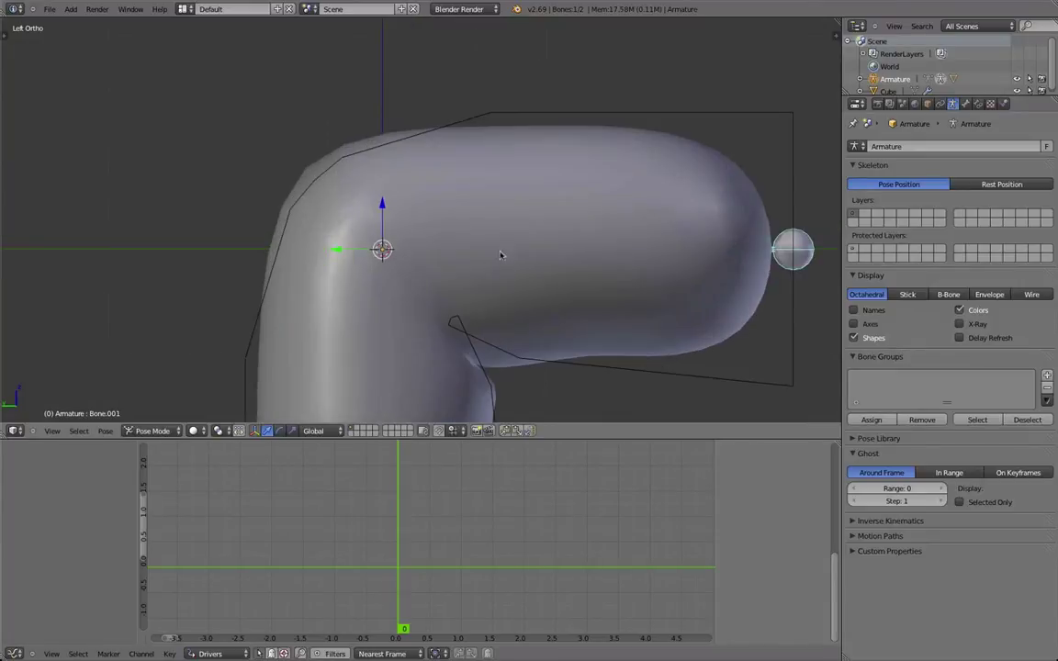
Deselect the bones, then select and hide the deform cage around the capsule
{"action": "key", "text": "a"}
{"action": "middle_click_drag", "start_coordinate": [519, 371], "coordinate": [469, 233], "text": "shift"}
{"action": "scroll", "coordinate": [508, 212], "scroll_direction": "down", "scroll_amount": 2}
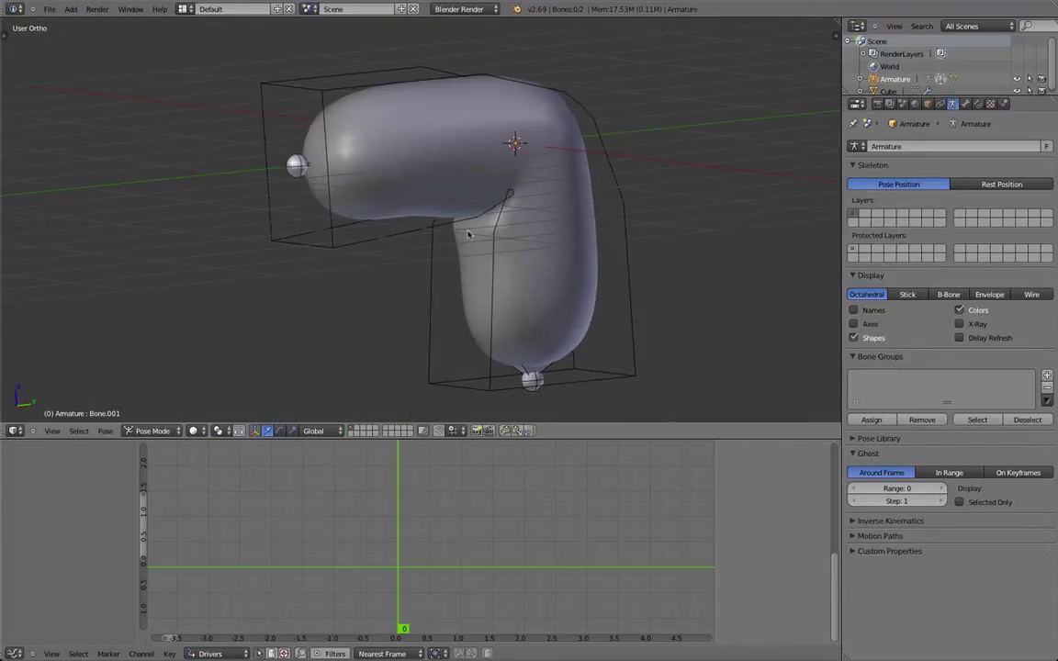
{"action": "right_click", "coordinate": [617, 154]}
{"action": "key", "text": "h"}
{"action": "middle_click_drag", "start_coordinate": [595, 172], "coordinate": [553, 188]}
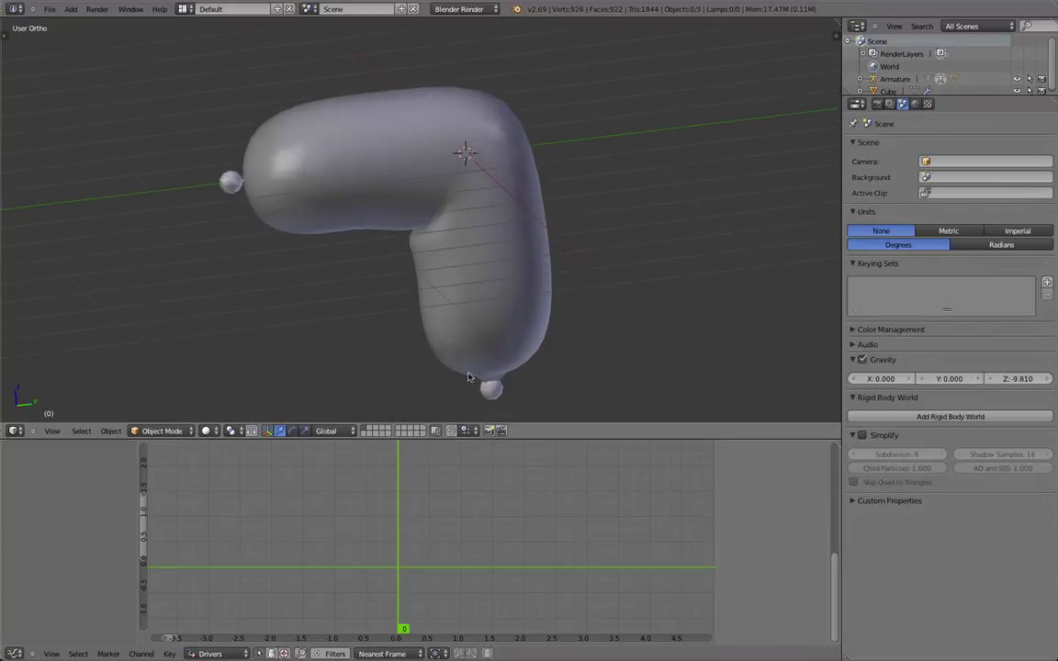
{"action": "scroll", "coordinate": [493, 368], "scroll_direction": "down", "scroll_amount": 5}
{"action": "middle_click_drag", "start_coordinate": [493, 369], "coordinate": [591, 219]}
{"action": "scroll", "coordinate": [593, 220], "scroll_direction": "up", "scroll_amount": 3}
{"action": "mouse_move", "coordinate": [486, 225]}
{"action": "middle_mouse_down"}
{"action": "mouse_move", "coordinate": [456, 239]}
{"action": "mouse_move", "coordinate": [476, 209]}
{"action": "middle_mouse_up"}
{"action": "key", "text": "n"}
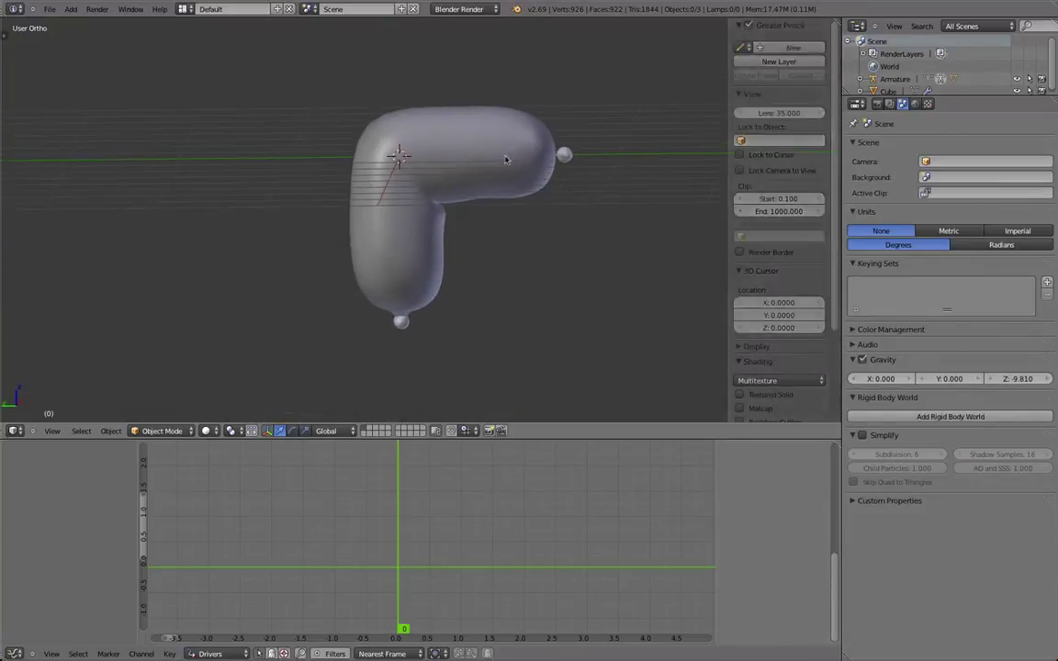
{"action": "key", "text": "n"}
Select Bone.001 and test the elbow correction in the left view with a trial rotation that ends back at the right-angle bend
{"action": "right_click", "coordinate": [558, 164]}
{"action": "key", "text": "ctrl+KP_3"}
{"action": "scroll", "coordinate": [517, 184], "scroll_direction": "up", "scroll_amount": 1}
{"action": "middle_click_drag", "start_coordinate": [544, 214], "coordinate": [518, 297], "text": "shift"}
{"action": "scroll", "coordinate": [517, 298], "scroll_direction": "down", "scroll_amount": 3}
{"action": "key", "text": "r"}
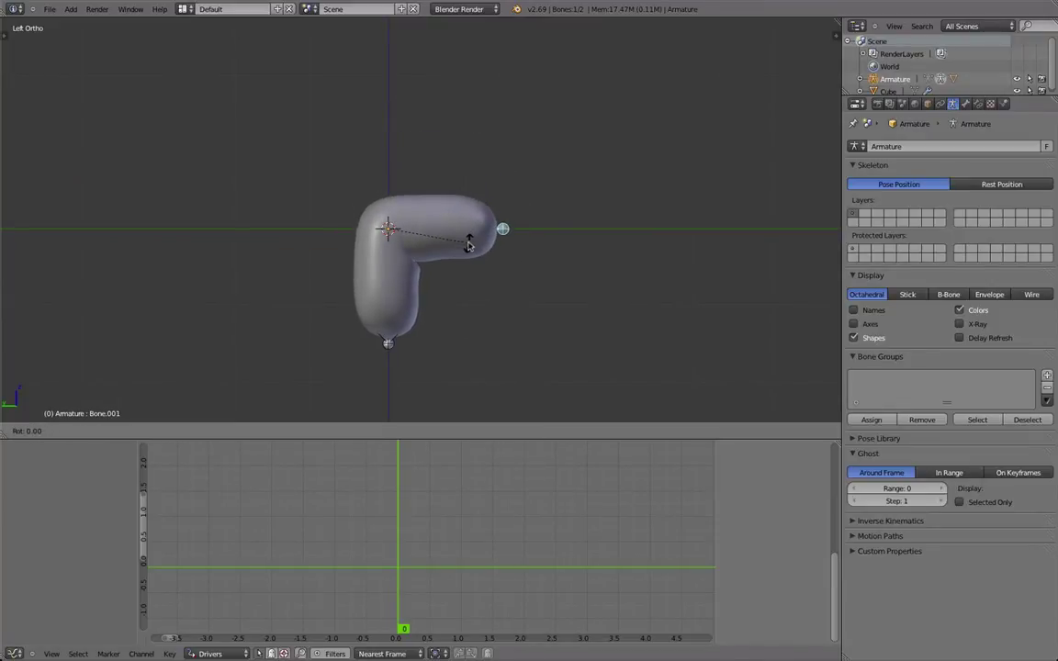
{"action": "left_click", "coordinate": [469, 246]}
Partly straighten Bone.001 and bend it back to a right angle to check how the elbow follows
{"action": "scroll", "coordinate": [469, 245], "scroll_direction": "up", "scroll_amount": 2}
{"action": "scroll", "coordinate": [489, 149], "scroll_direction": "up", "scroll_amount": 1}
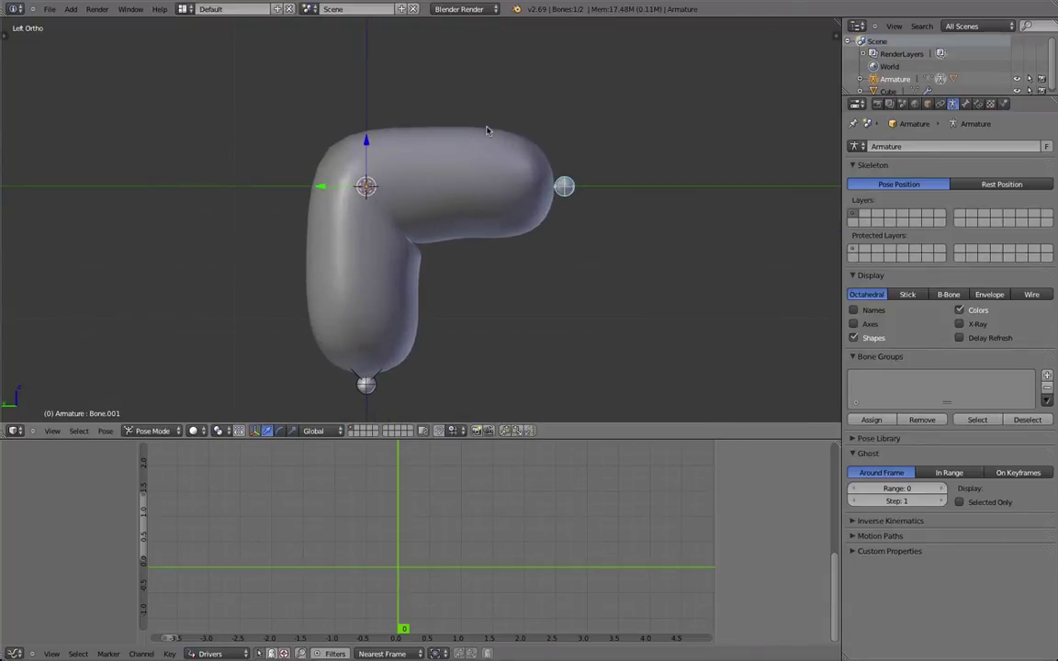
{"action": "scroll", "coordinate": [448, 168], "scroll_direction": "down", "scroll_amount": 4}
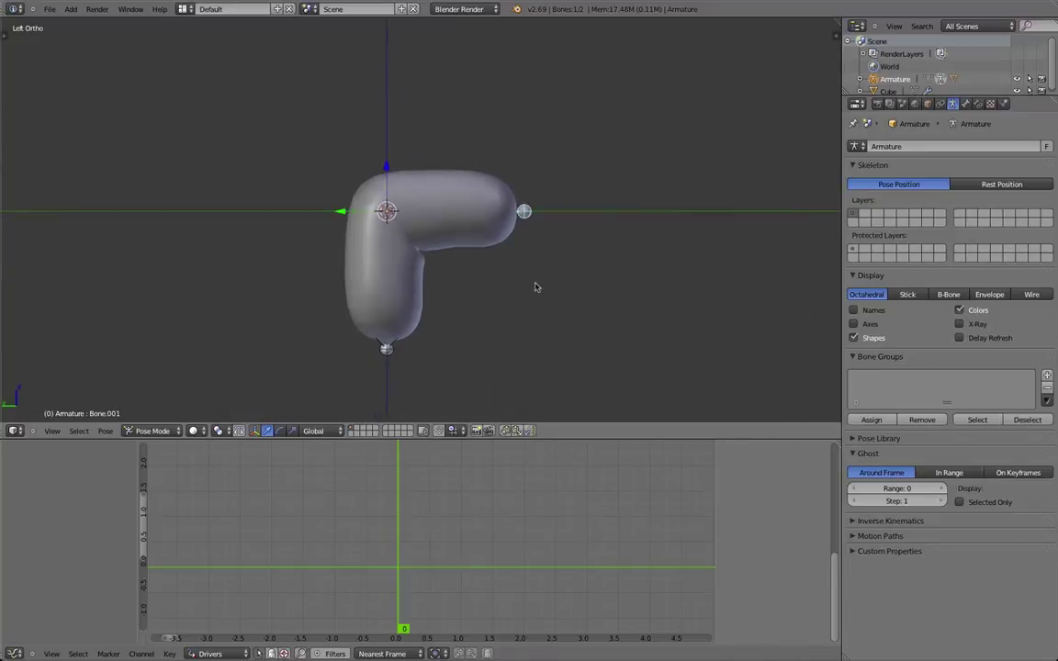
{"action": "key", "text": "r"}
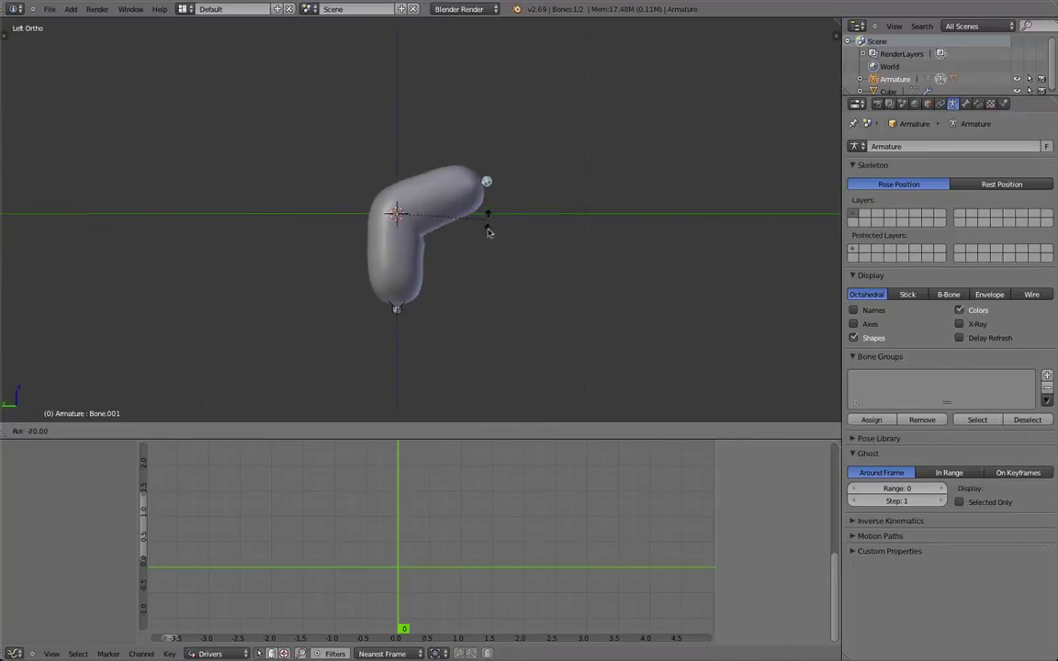
{"action": "left_click", "coordinate": [487, 245]}
{"action": "scroll", "coordinate": [482, 258], "scroll_direction": "up", "scroll_amount": 3}
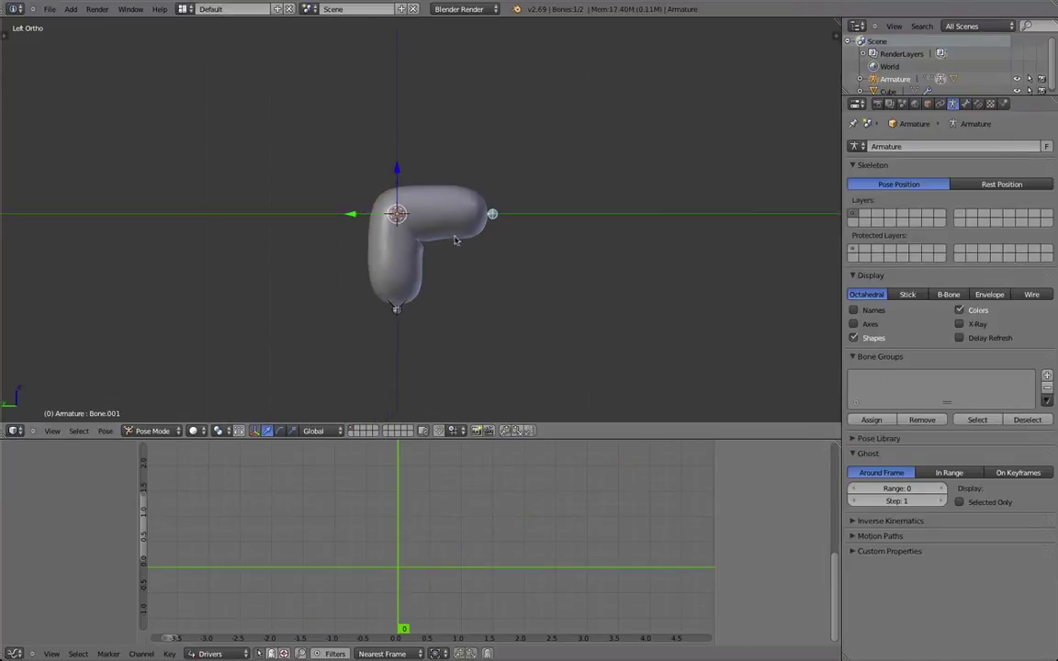
Select the capsule and examine Key 1's driver curve and the options for its range values
{"action": "right_click", "coordinate": [452, 242]}
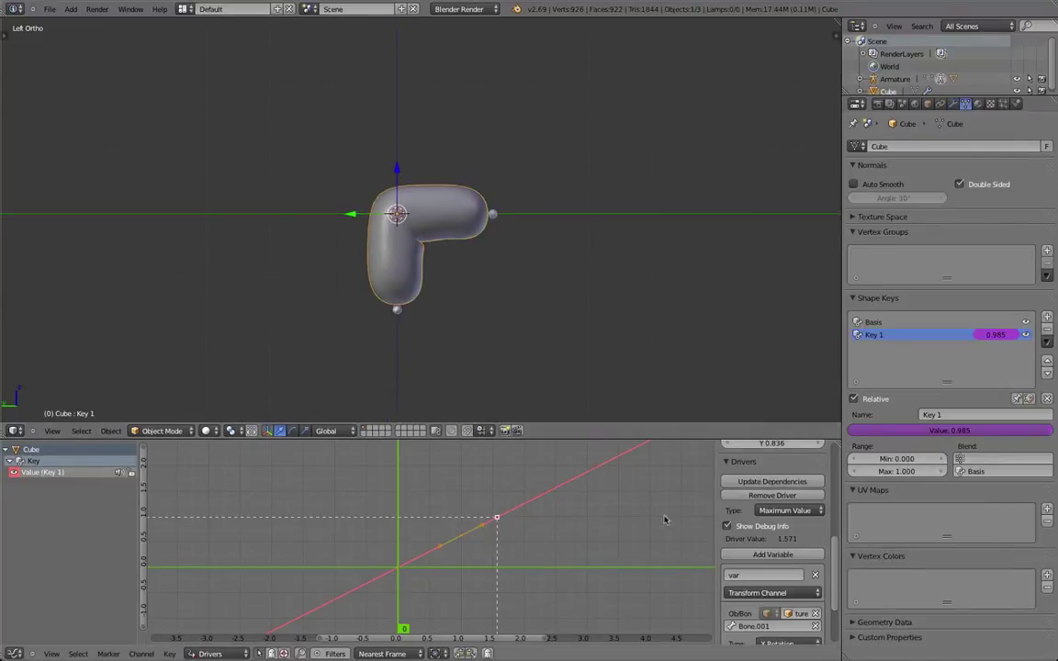
{"action": "middle_click_drag", "start_coordinate": [429, 538], "coordinate": [424, 539]}
{"action": "middle_click_drag", "start_coordinate": [495, 489], "coordinate": [191, 494], "text": "ctrl"}
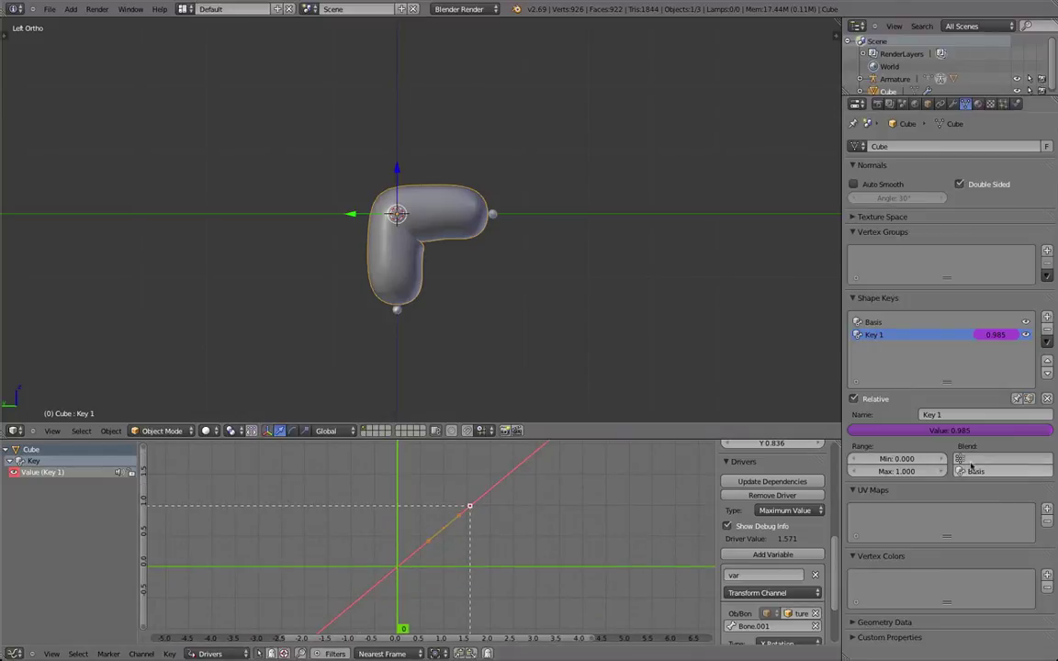
{"action": "right_click", "coordinate": [882, 461]}
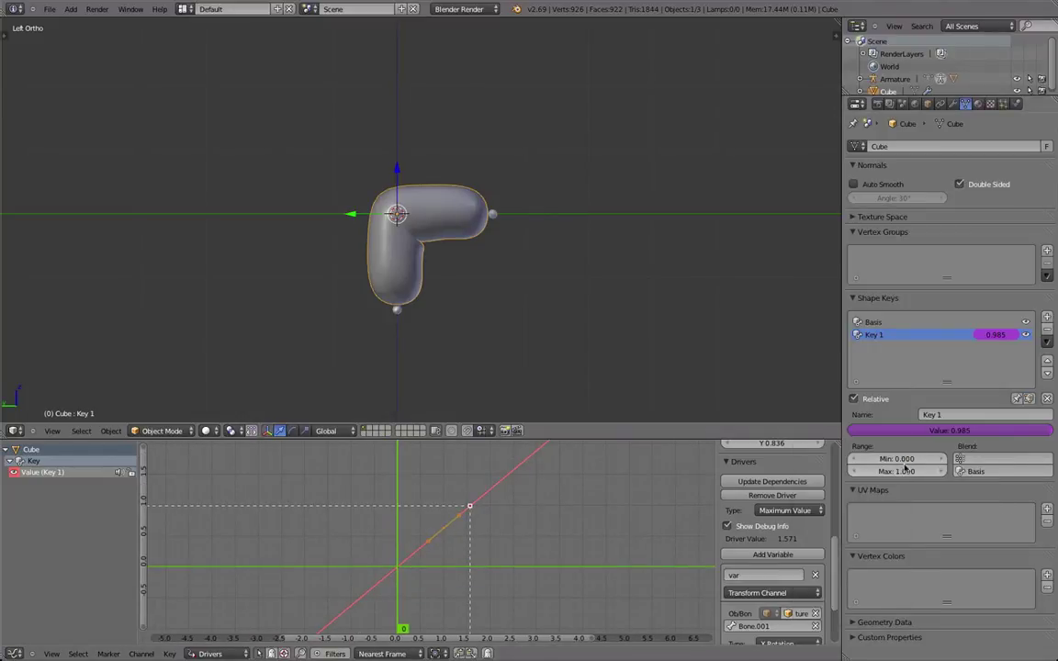
{"action": "right_click", "coordinate": [900, 460]}
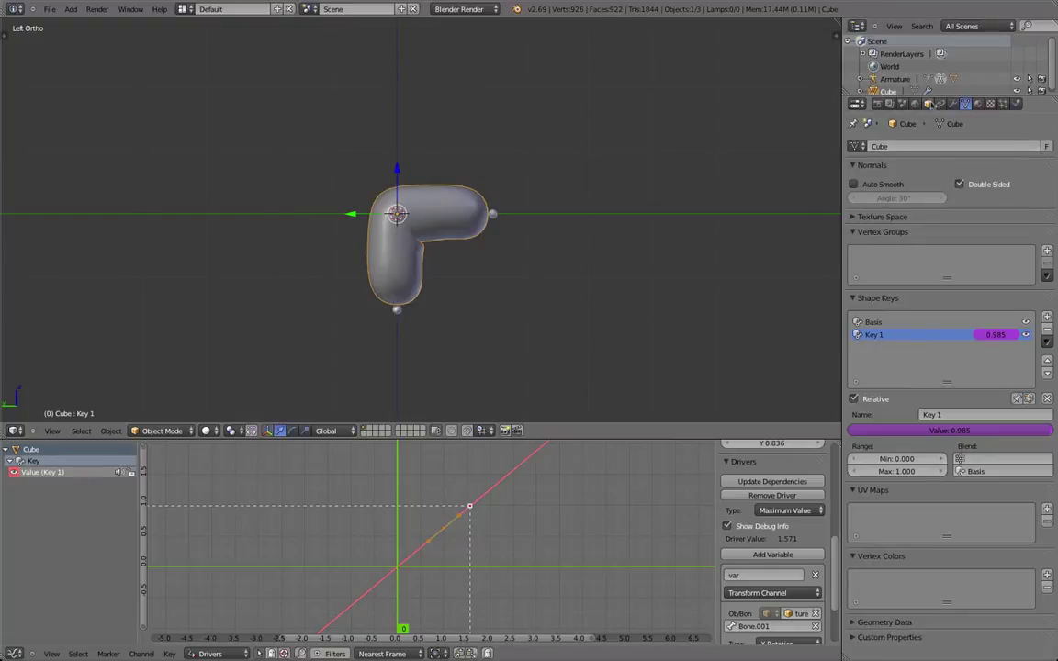
Examine the driver options available for the material's diffuse intensity and color and for the world settings
{"action": "left_click", "coordinate": [977, 104]}
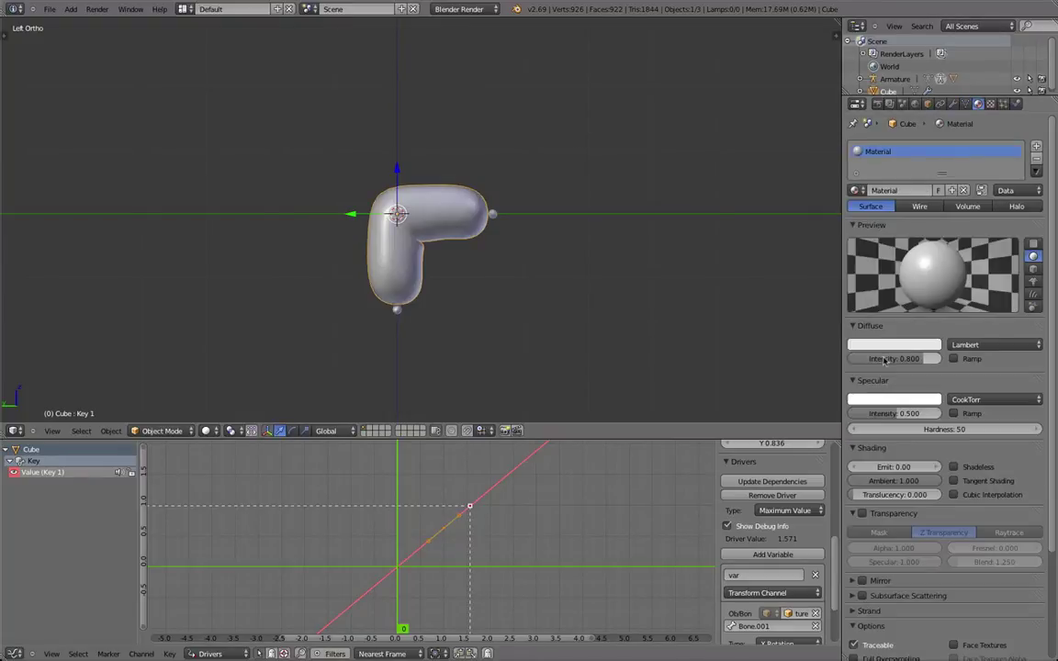
{"action": "right_click", "coordinate": [886, 360]}
{"action": "right_click", "coordinate": [916, 344]}
{"action": "right_click", "coordinate": [922, 344]}
{"action": "left_click", "coordinate": [917, 343]}
{"action": "right_click", "coordinate": [889, 300]}
Select Bone.001 and swing it past straight and back to the right-angle bend to observe the correction
{"action": "scroll", "coordinate": [445, 269], "scroll_direction": "up", "scroll_amount": 3}
{"action": "scroll", "coordinate": [446, 268], "scroll_direction": "down", "scroll_amount": 3}
{"action": "right_click", "coordinate": [492, 217]}
{"action": "key", "text": "r"}
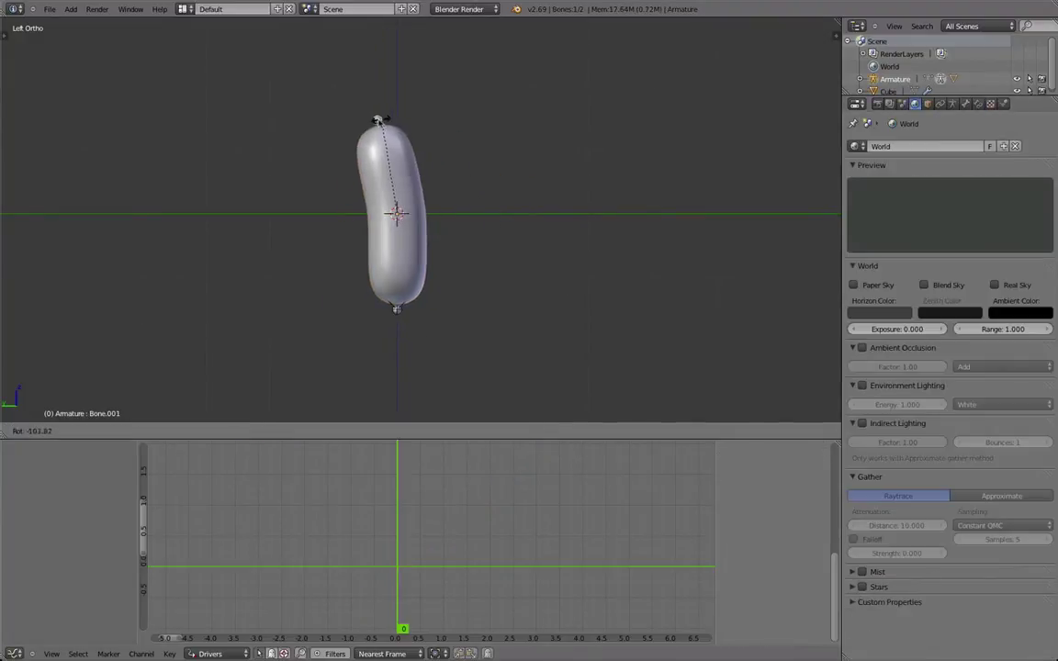
{"action": "left_click", "coordinate": [472, 223]}
Inspect the bent elbow from another angle, then rotate Bone.001 toward straight and back to the right-angle bend
{"action": "scroll", "coordinate": [485, 234], "scroll_direction": "up", "scroll_amount": 4}
{"action": "middle_click_drag", "start_coordinate": [486, 236], "coordinate": [374, 267]}
{"action": "key", "text": "a"}
{"action": "key", "text": "ctrl+KP_3"}
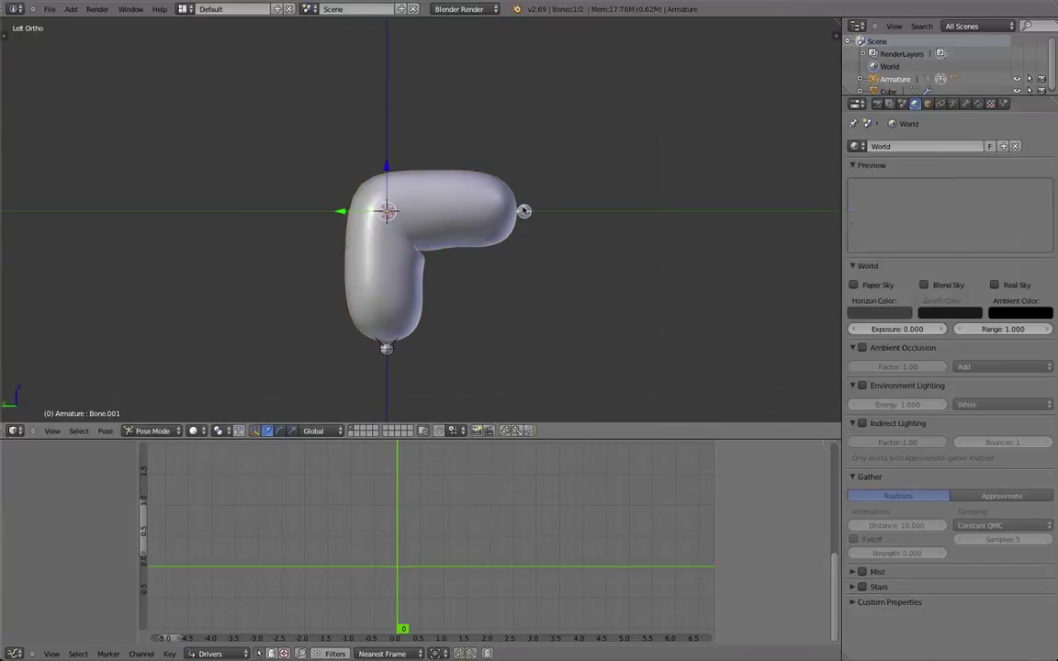
{"action": "key", "text": "r"}
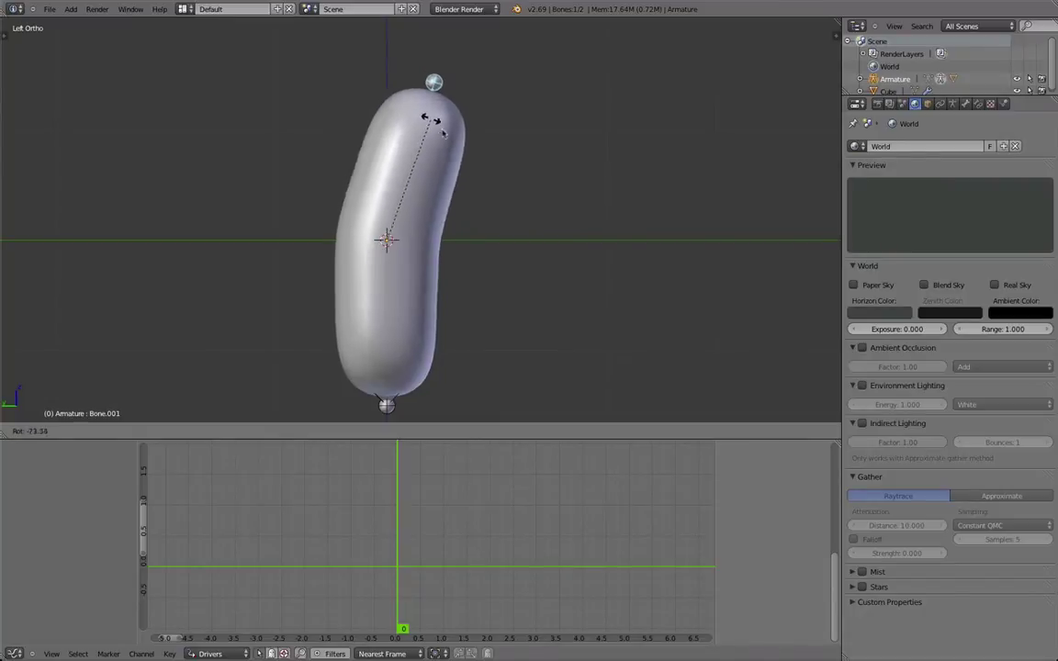
{"action": "left_click", "coordinate": [506, 207]}
Examine the inside of the bent elbow up close and from other angles, with the selection toggled
{"action": "middle_click_drag", "start_coordinate": [507, 207], "coordinate": [721, 208]}
{"action": "key", "text": "ctrl+KP_3"}
{"action": "scroll", "coordinate": [514, 262], "scroll_direction": "up", "scroll_amount": 3}
{"action": "right_click", "coordinate": [460, 318]}
{"action": "scroll", "coordinate": [463, 320], "scroll_direction": "down", "scroll_amount": 3}
{"action": "key", "text": "a"}
{"action": "key", "text": "ctrl+KP_3"}
Clear Bone.001's rotation and bend it to 90° again as a final test of the driven correction
{"action": "right_click", "coordinate": [538, 195]}
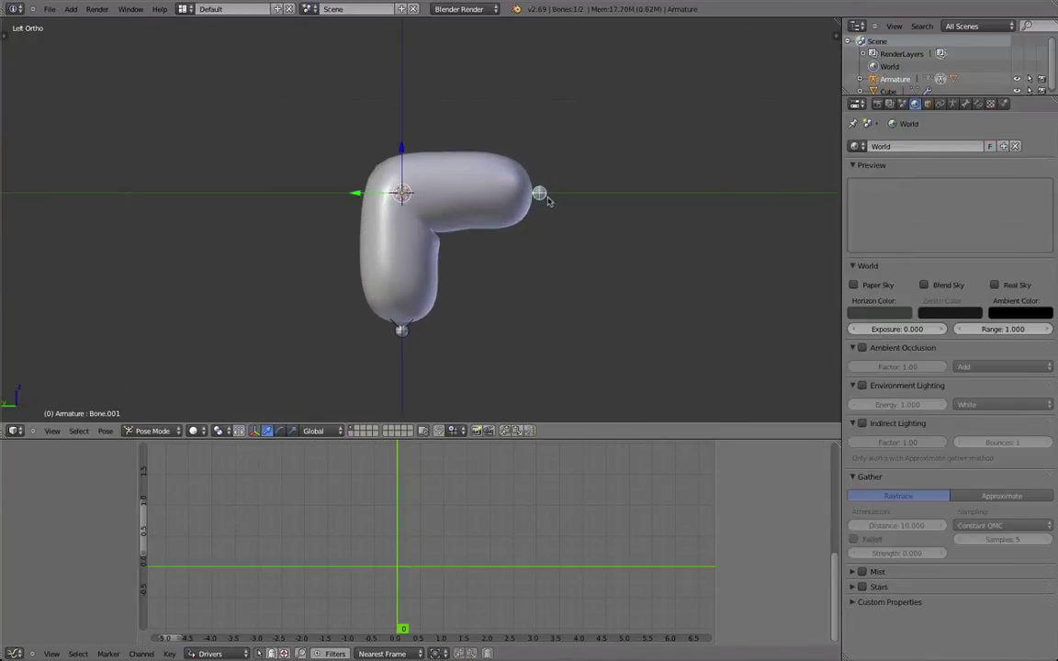
{"action": "key", "text": "ctrl+Tab"}
{"action": "middle_click_drag", "start_coordinate": [562, 199], "coordinate": [563, 251], "text": "shift"}
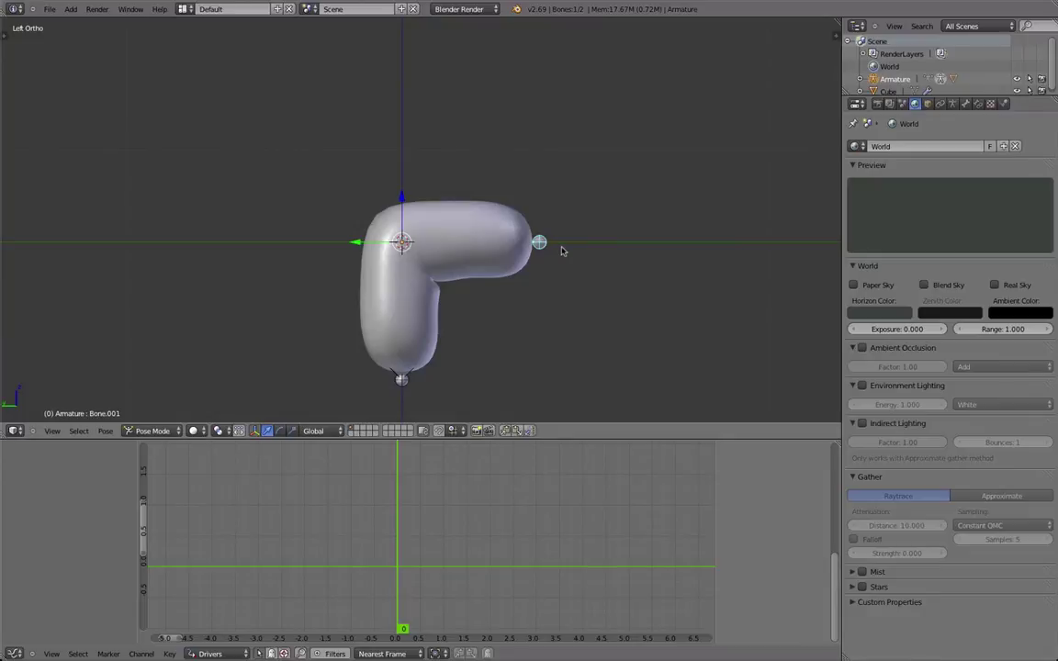
{"action": "key", "text": "alt+r"}
{"action": "key", "text": "r"}
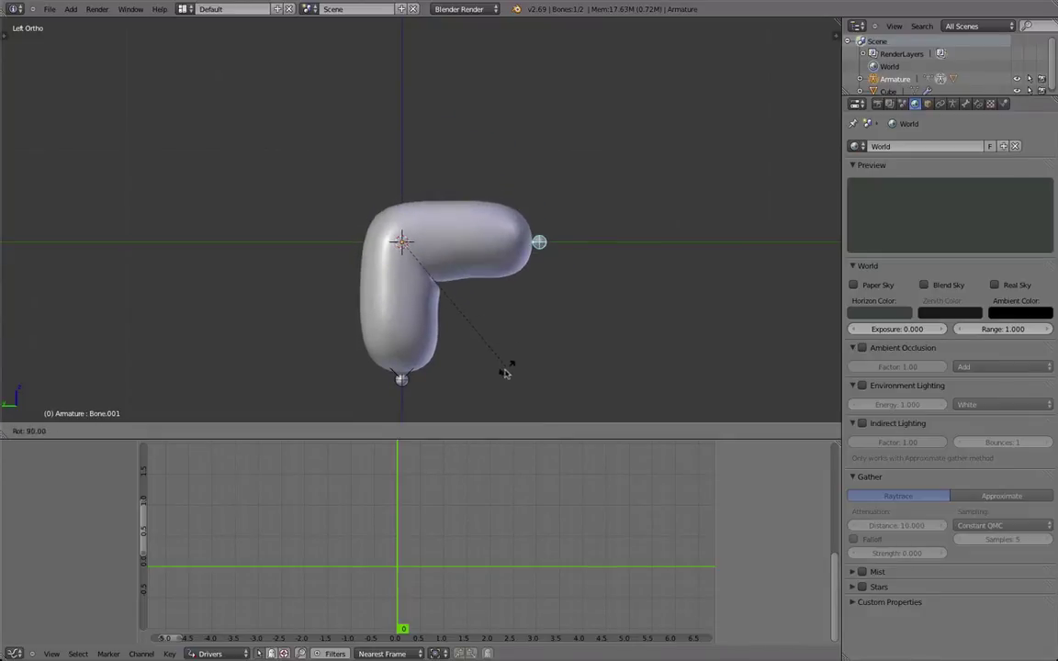
{"action": "right_click", "coordinate": [508, 364]}
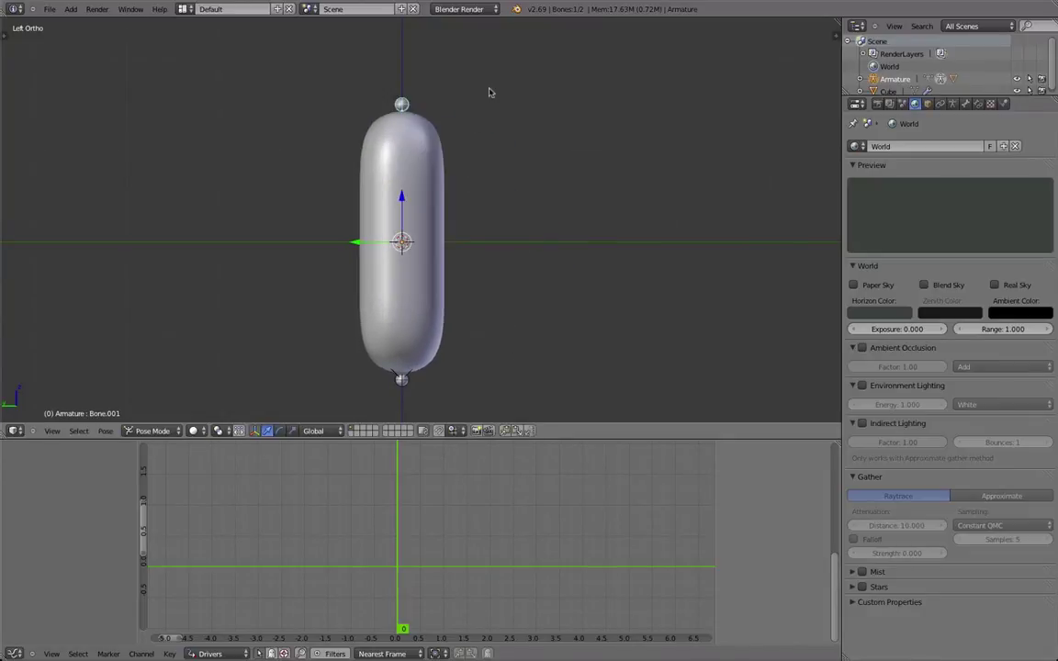
{"action": "key", "text": "r"}
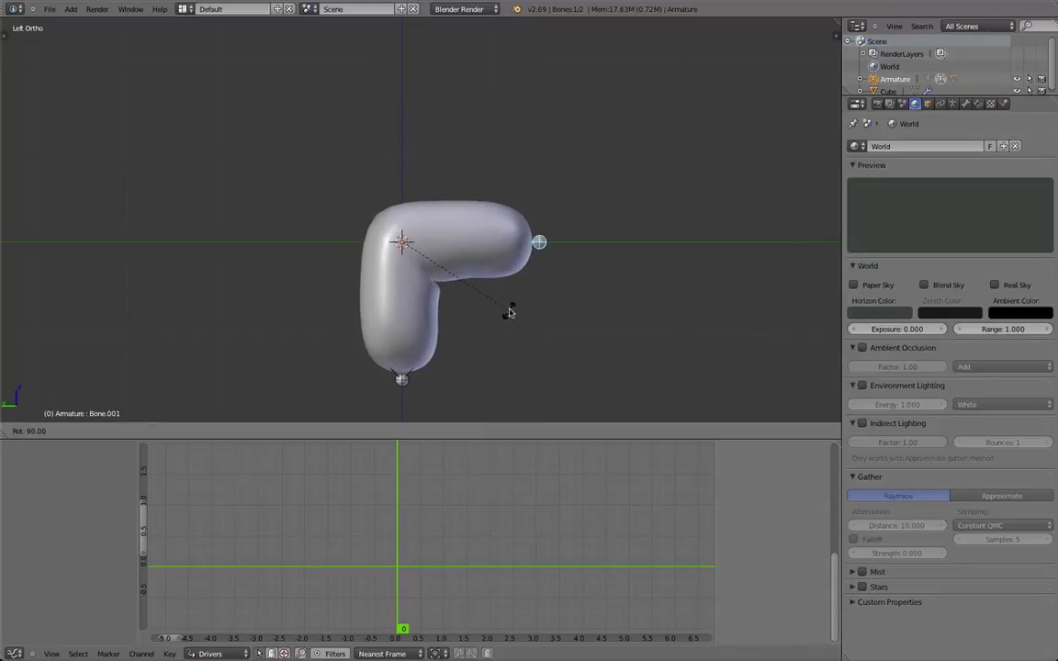
{"action": "left_click", "coordinate": [510, 313]}
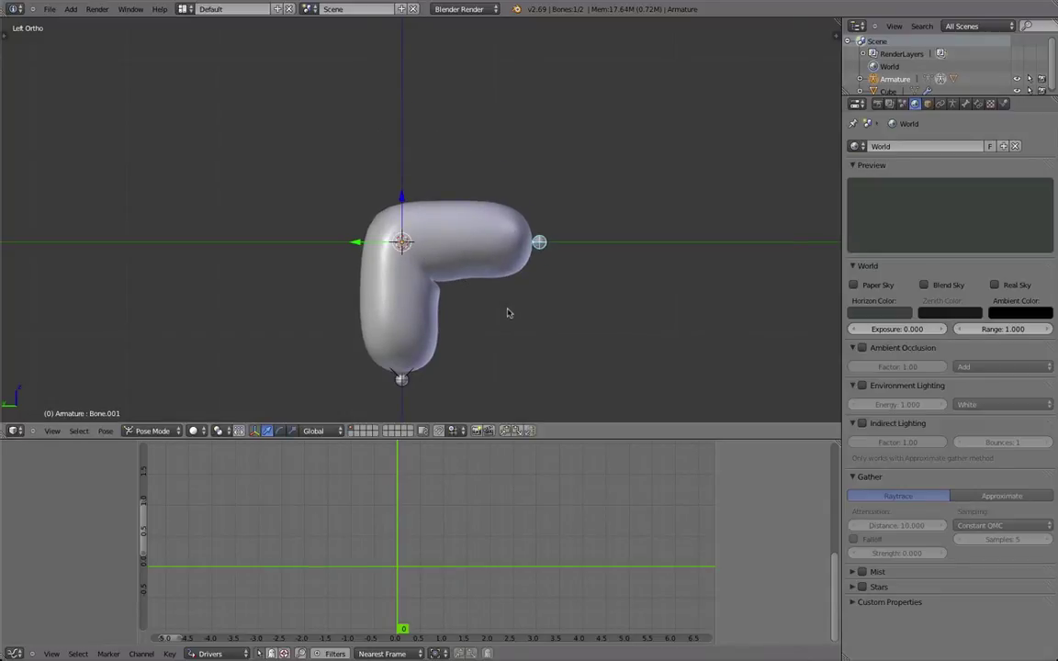